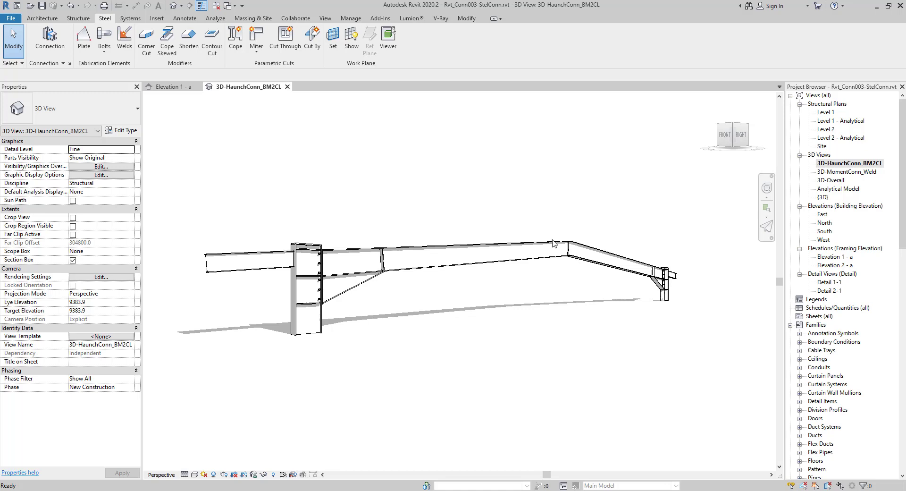
Add Apex haunch from Available Connections to the project's loaded structural connections
left_click(69, 63)
left_click(174, 146)
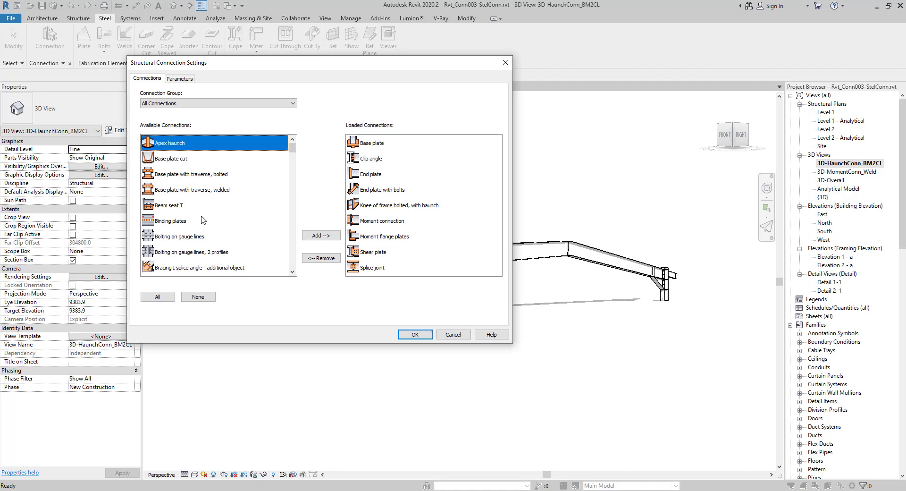
left_click(321, 235)
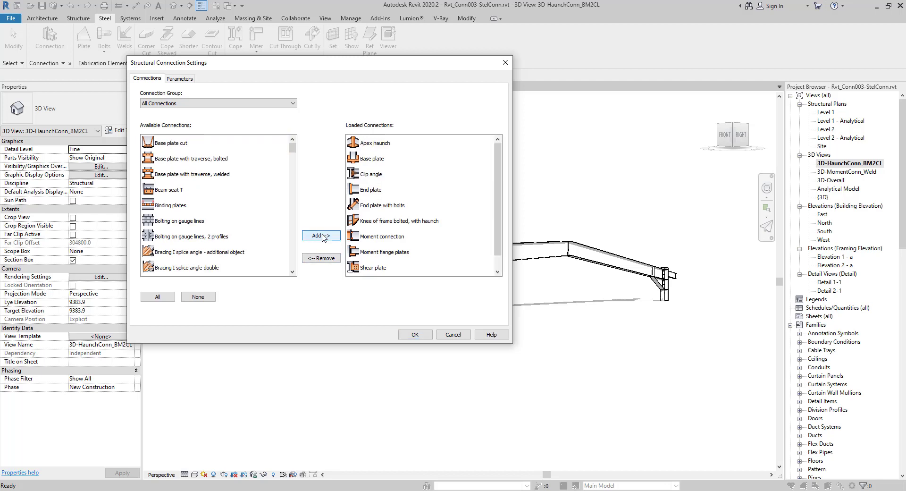
left_click(417, 336)
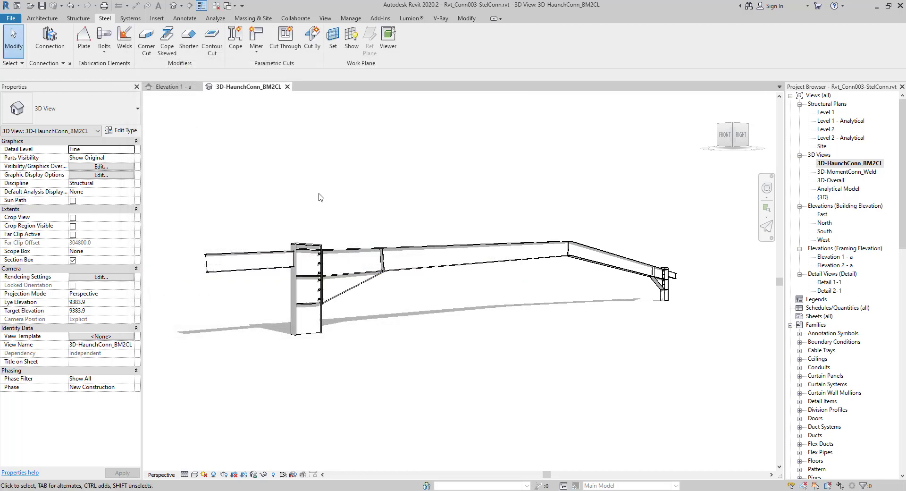
Switch to the Elevation 1 - a view
left_click(170, 86)
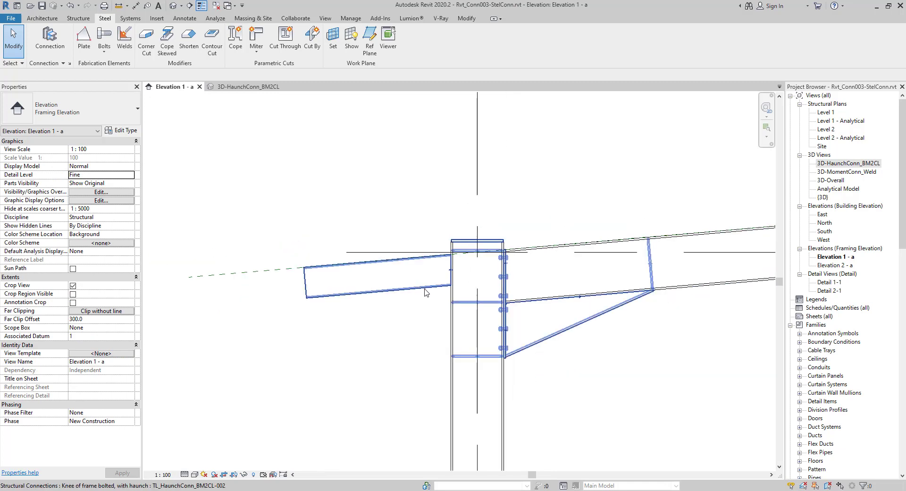
scroll(415, 327, "down", 2)
scroll(419, 305, "down", 2)
scroll(470, 208, "up", 5)
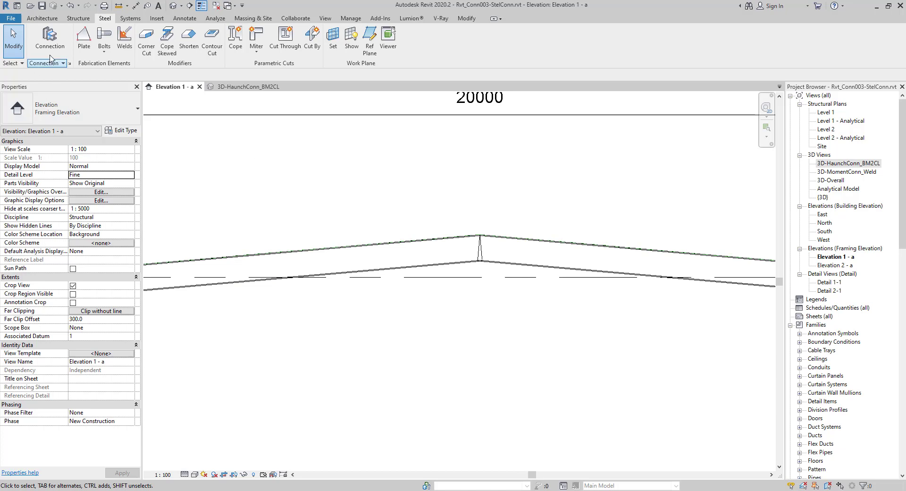
Start a structural connection with the Apex haunch type selected
left_click(50, 39)
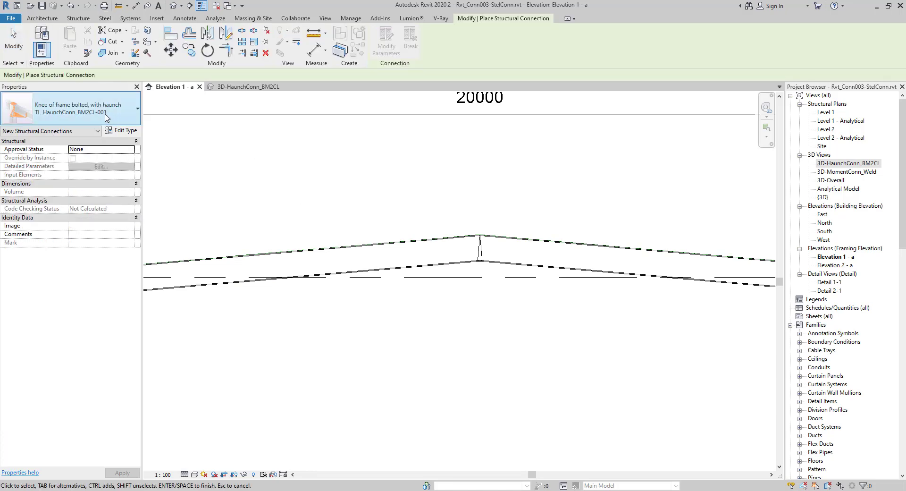
left_click(85, 110)
mouse_move(54, 246)
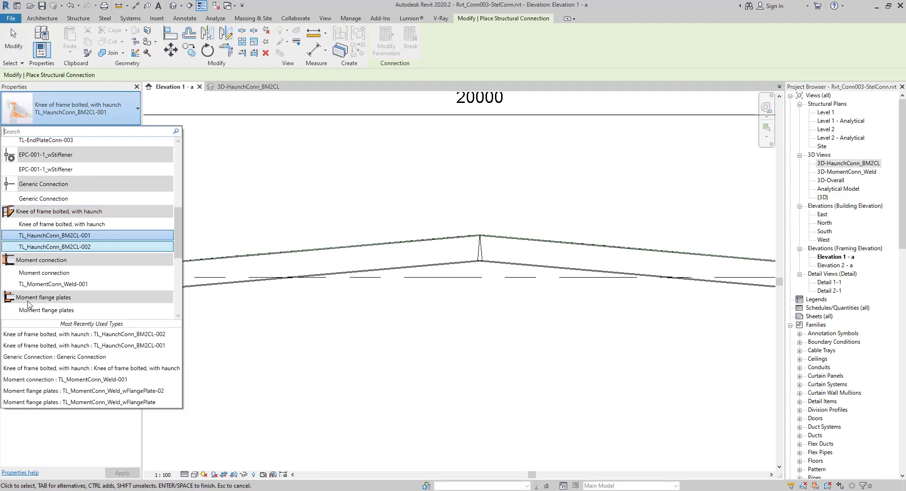
scroll(84, 284, "up", 3)
scroll(84, 284, "up", 2)
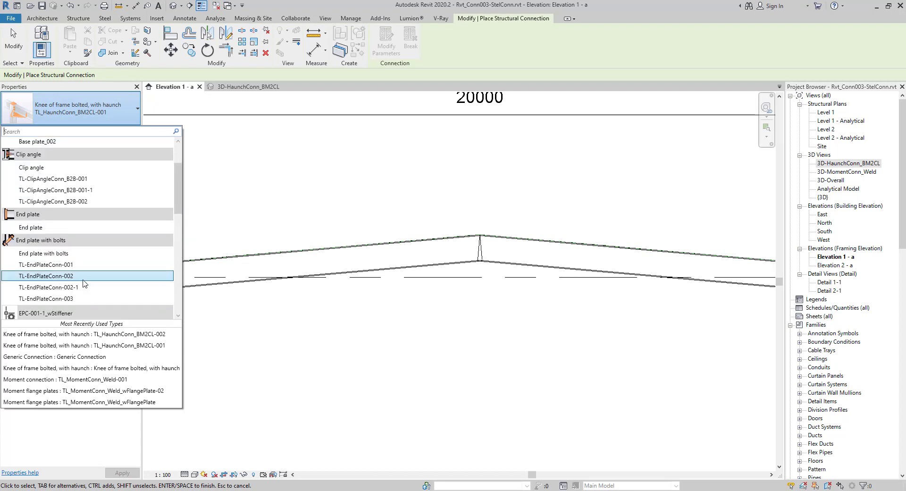
scroll(180, 189, "up", 2)
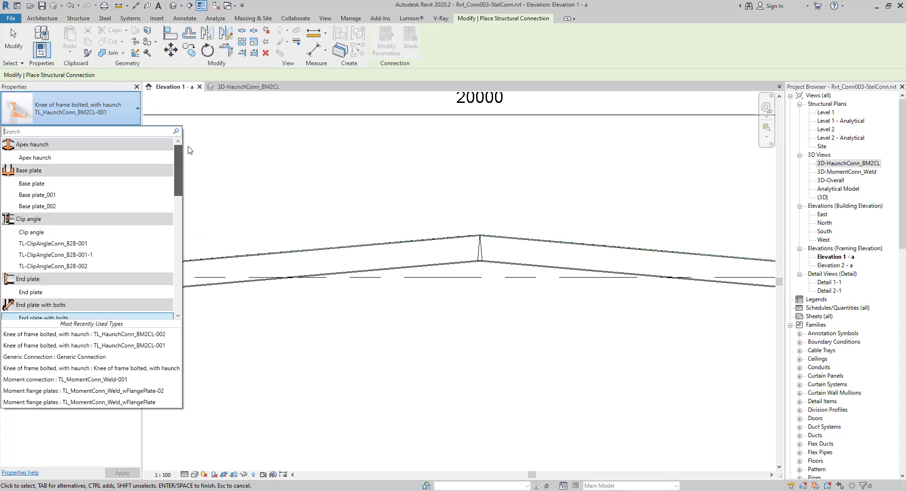
left_click(37, 157)
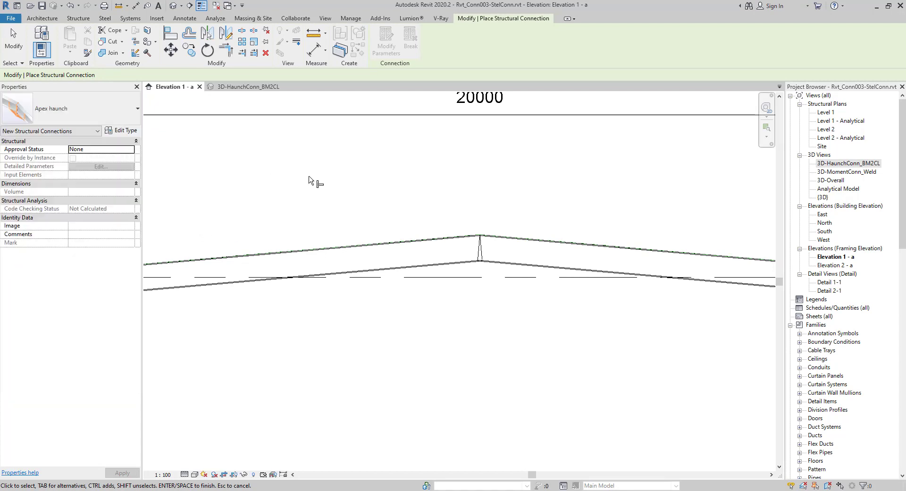
Join the left and right sloping beams at the apex with the Apex haunch
left_click(441, 266)
left_click(521, 268)
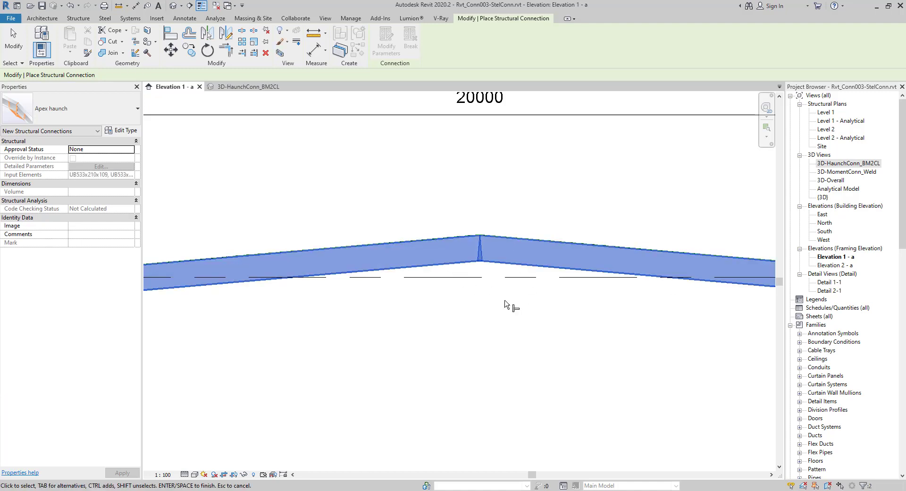
key("Return")
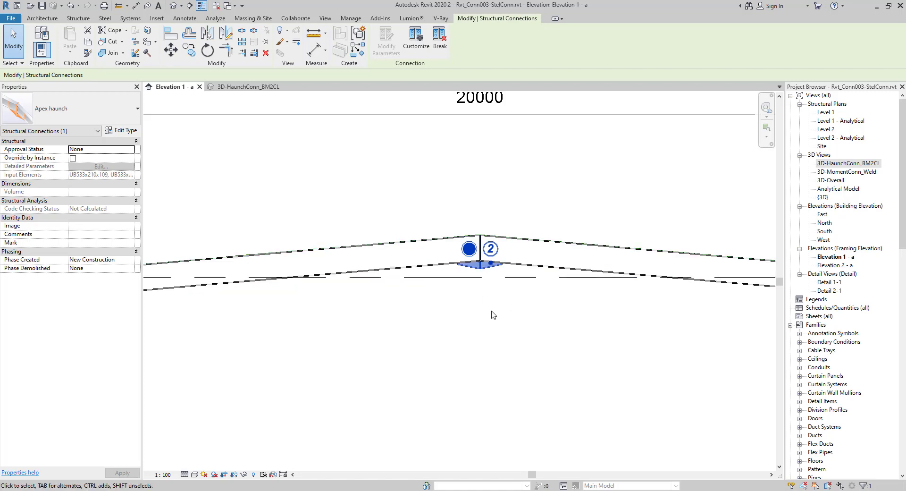
scroll(492, 287, "up", 2)
scroll(493, 285, "up", 3)
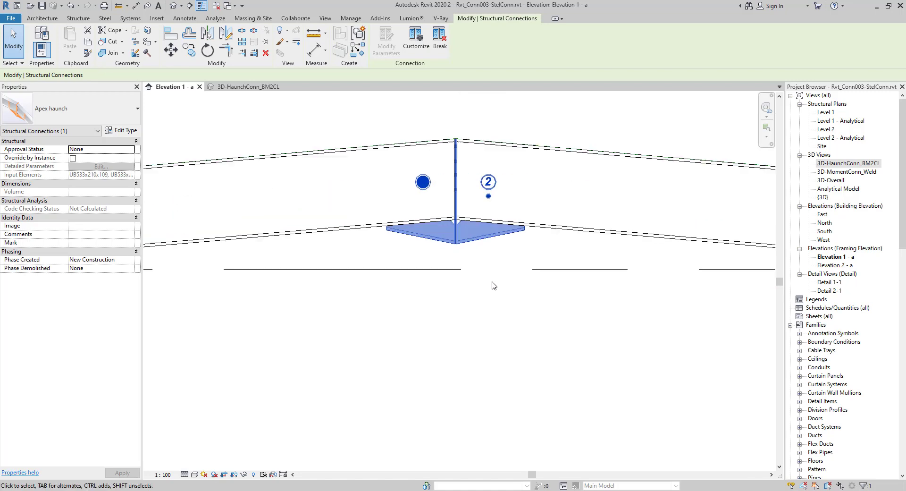
scroll(468, 277, "up", 2)
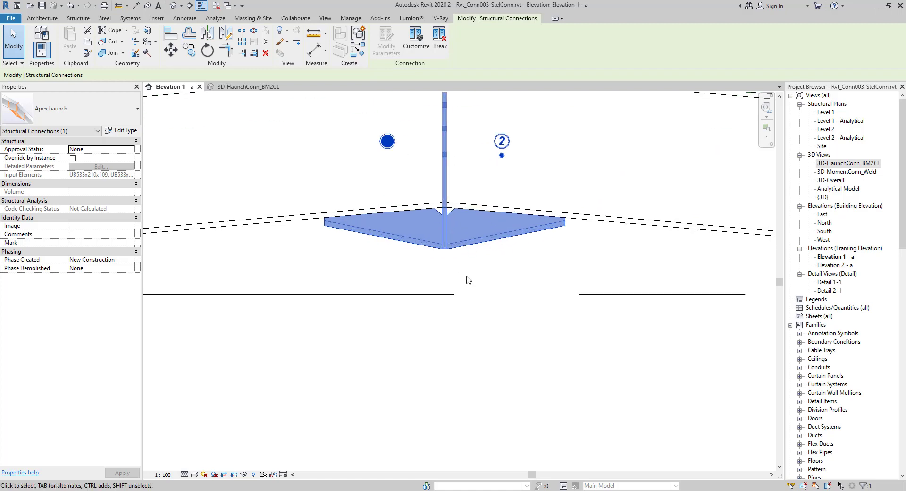
scroll(468, 279, "down", 2)
left_click(466, 370)
Set the Elevation 1 - a visual style to Wireframe
left_click(194, 475)
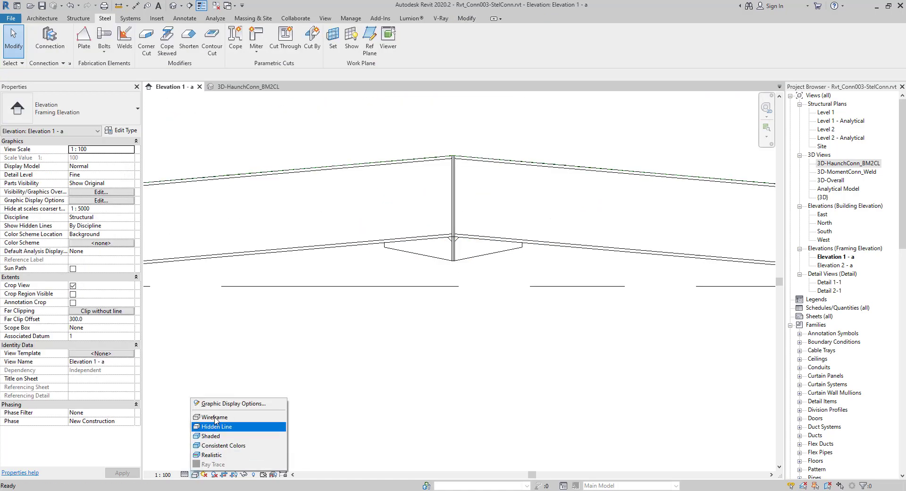
left_click(254, 428)
scroll(454, 171, "down", 2)
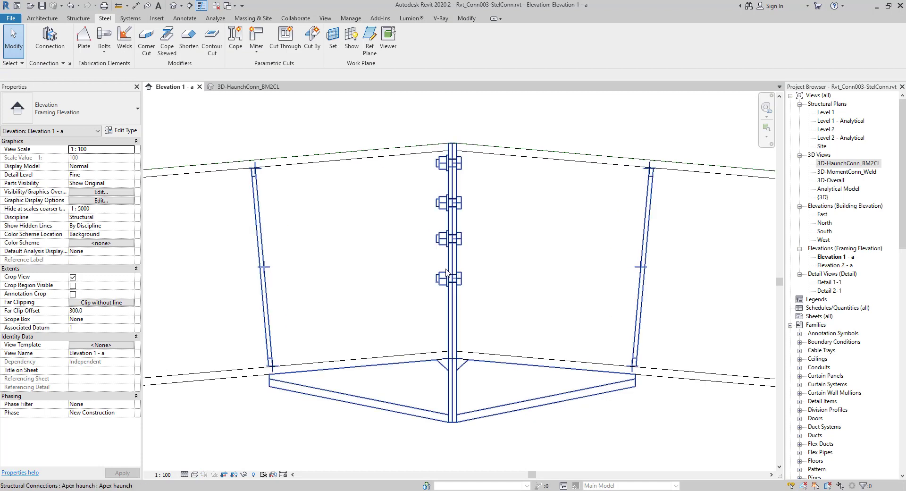
scroll(448, 272, "down", 2)
Switch to the 3D-HaunchConn_BM2CL view and set it to orthographic projection
key("ctrl+Tab")
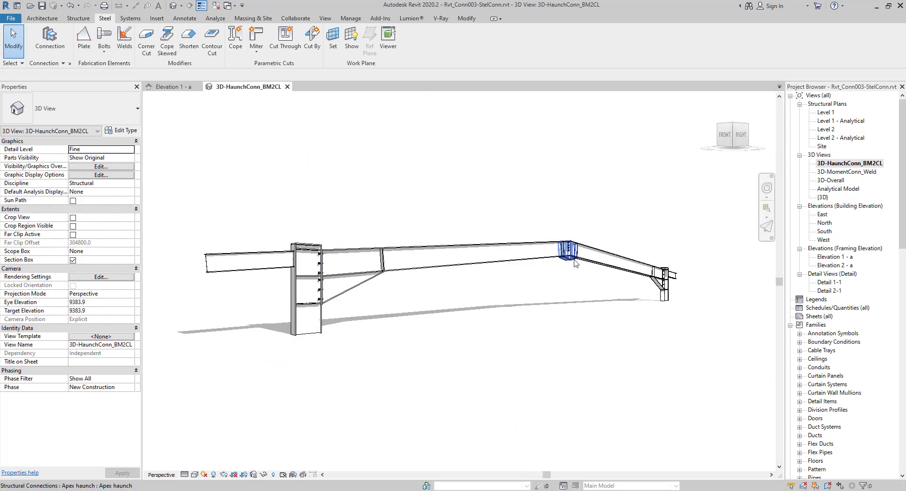
scroll(569, 249, "up", 3)
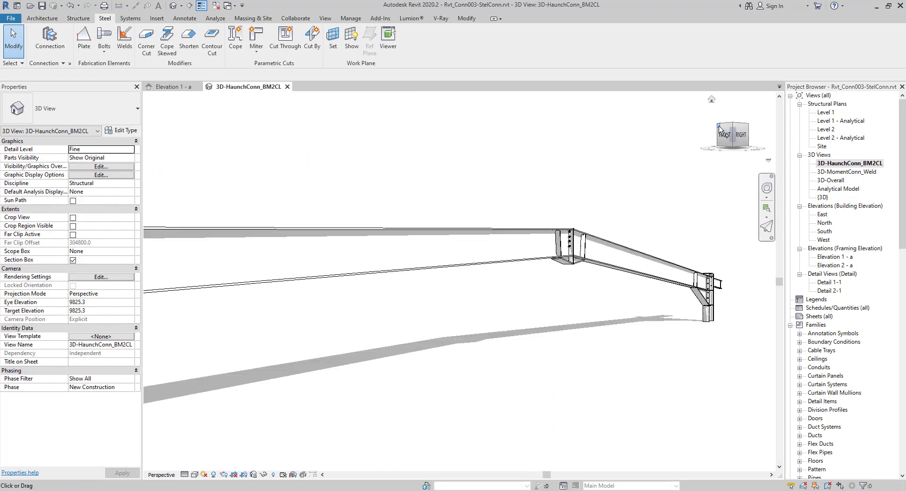
scroll(549, 221, "down", 2)
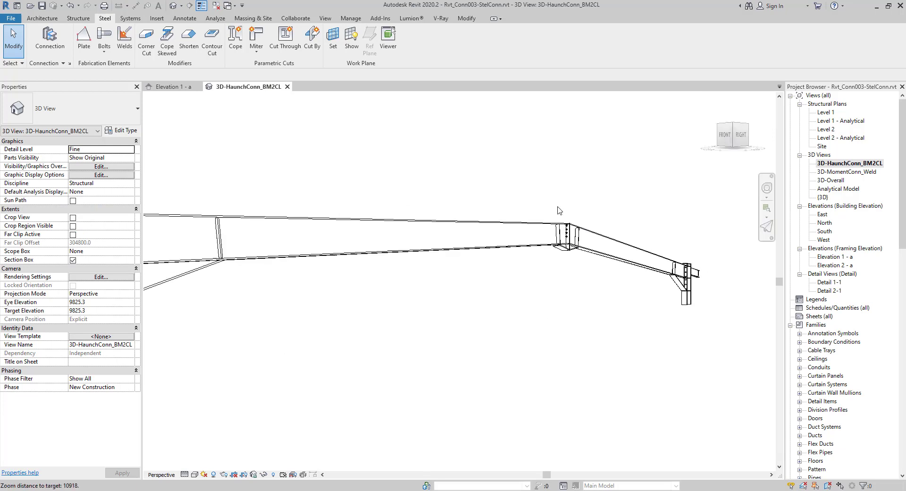
scroll(549, 220, "down", 2)
left_click(770, 165)
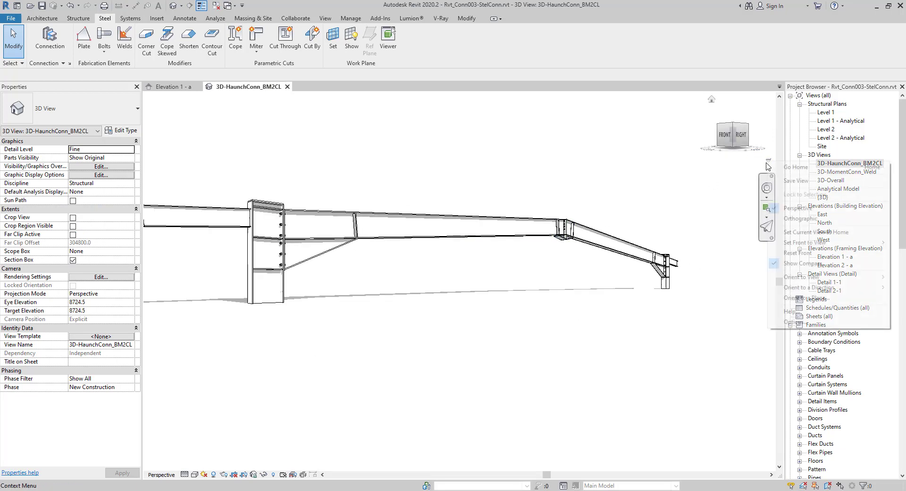
left_click(802, 218)
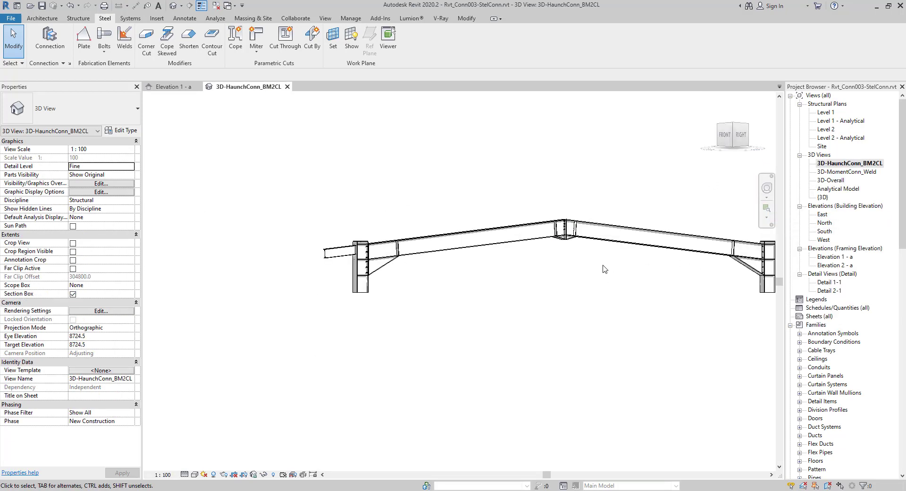
scroll(597, 259, "up", 2)
scroll(586, 263, "up", 2)
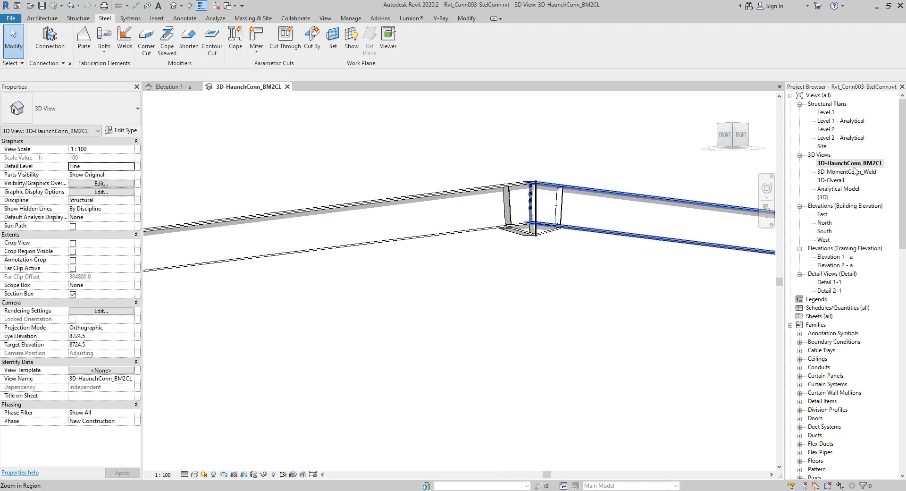
Duplicate the 3D-HaunchConn_BM2CL view as an independent copy
right_click(853, 164)
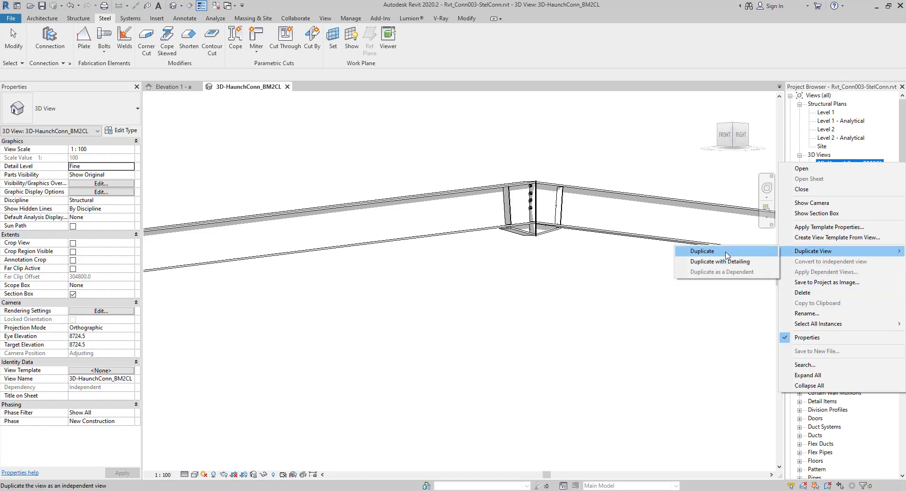
left_click(727, 250)
left_click(860, 172)
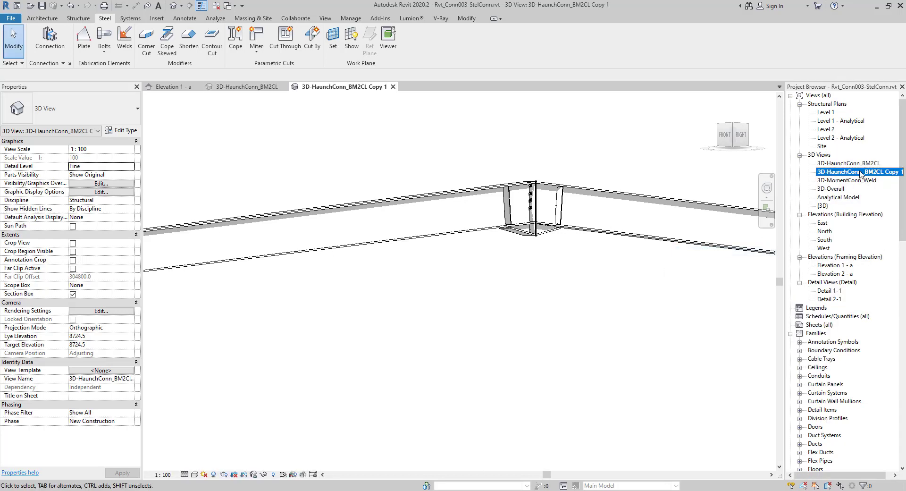
Rename the copied view, changing its name ending toward BM2BM
right_click(860, 173)
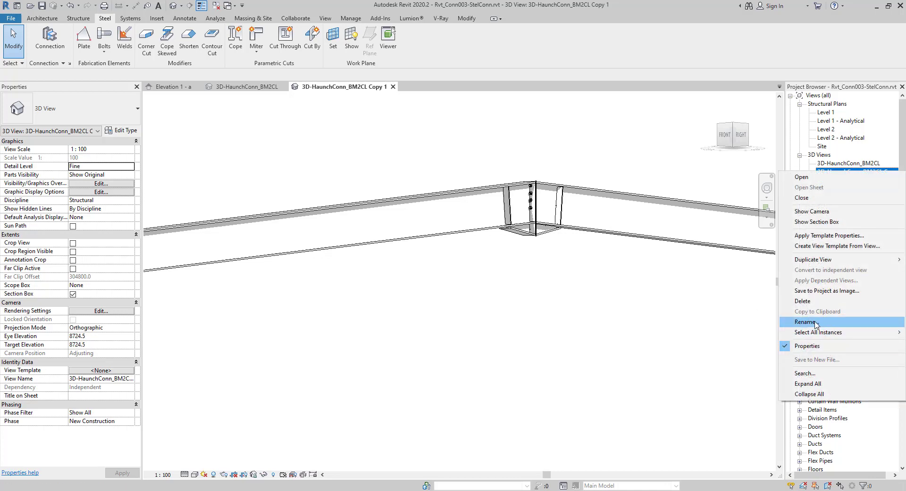
left_click(736, 322)
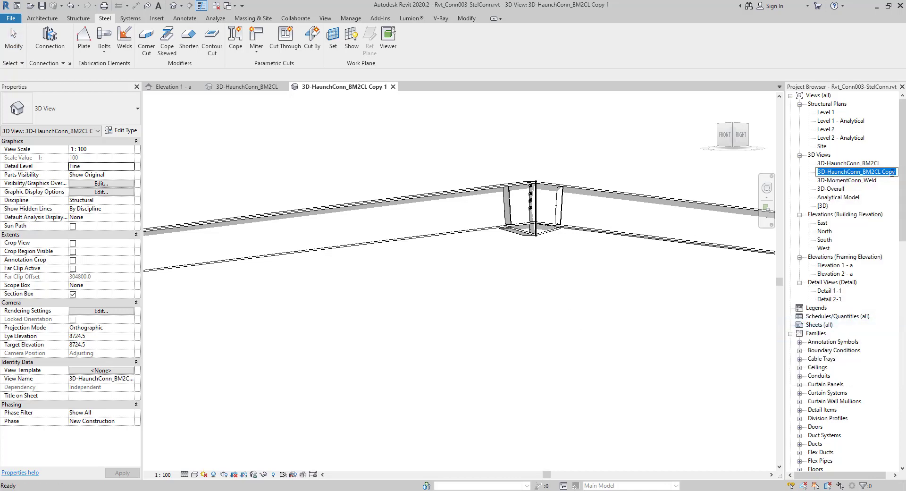
left_click_drag(895, 173, 883, 172)
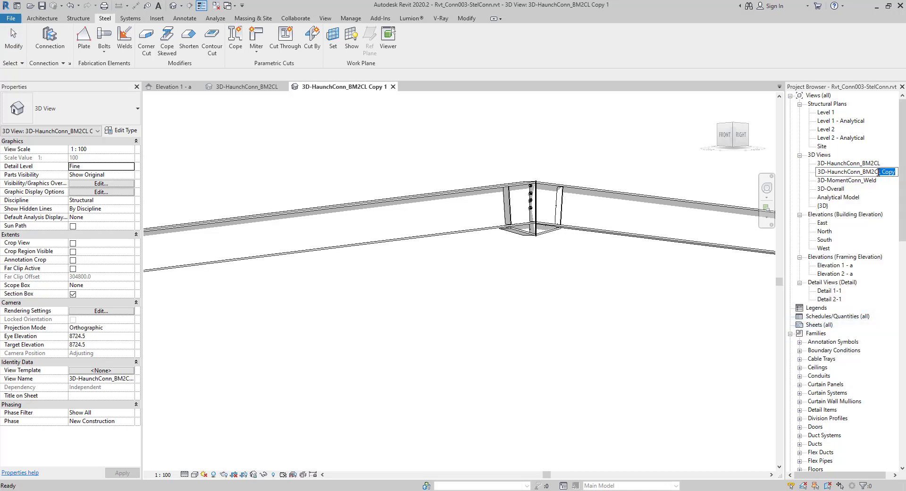
type("M")
Commit the name 3D-HaunchConn_BM2BM and crop the view to the apex haunch from the right
left_click(599, 313)
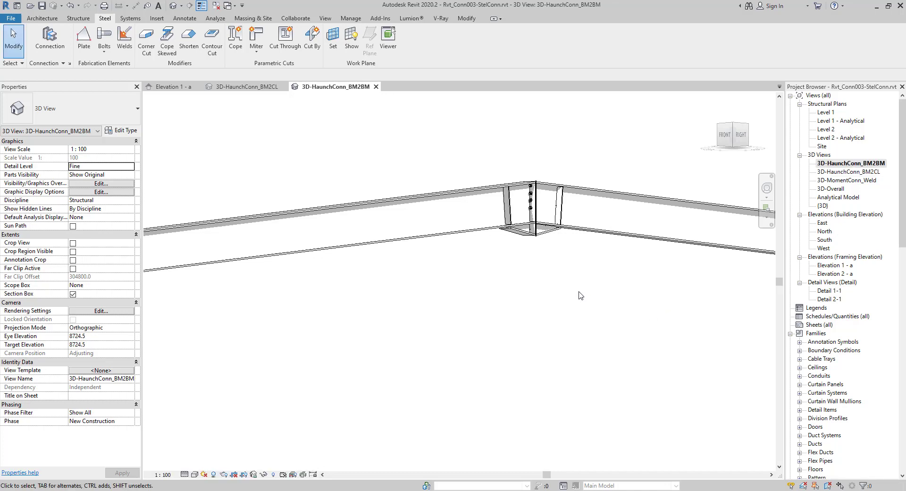
left_click(535, 243)
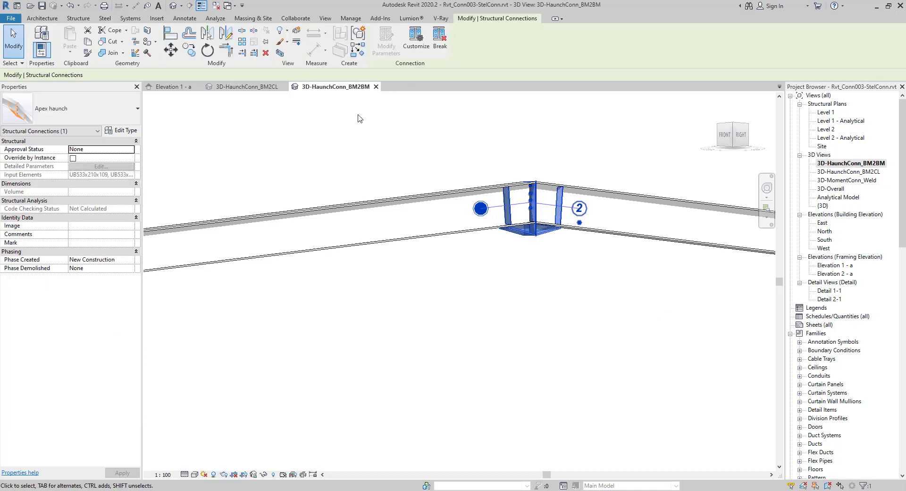
left_click(281, 52)
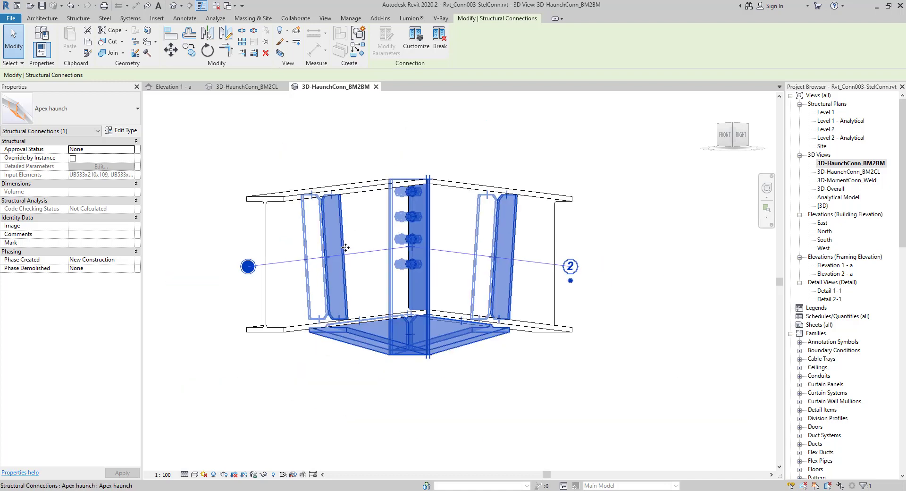
left_click(740, 136)
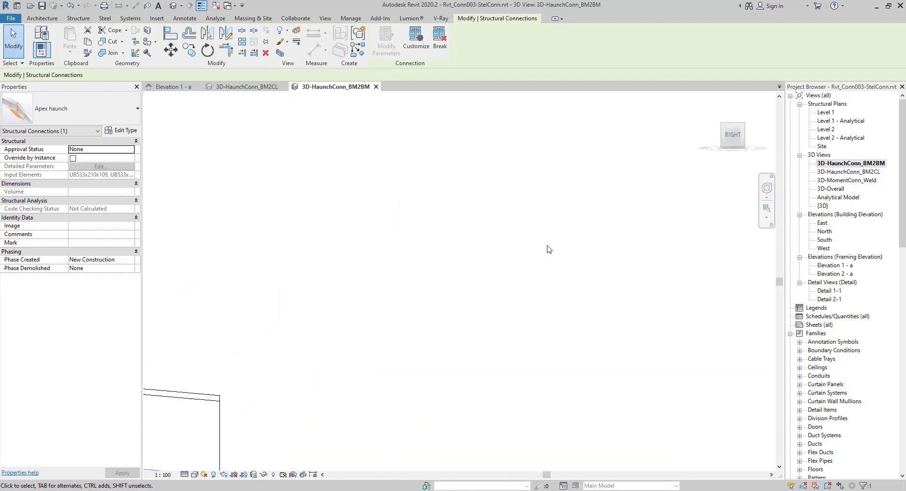
left_click(452, 370)
scroll(538, 363, "down", 3)
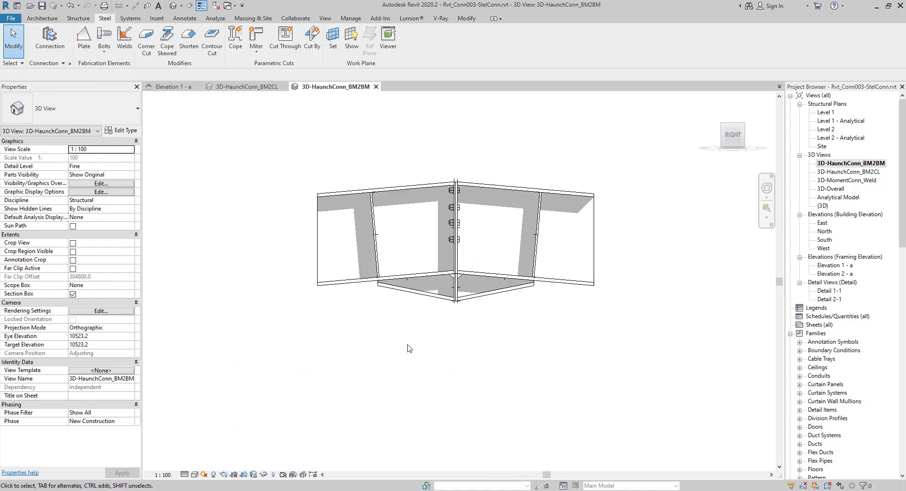
Reveal hidden elements and drag the section box outward left, right and down
left_click(273, 475)
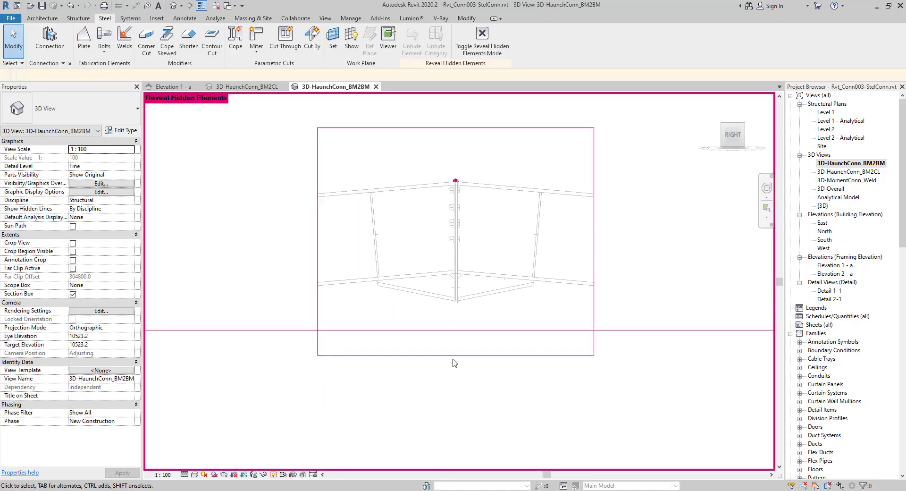
left_click(488, 355)
left_click_drag(595, 241, 676, 241)
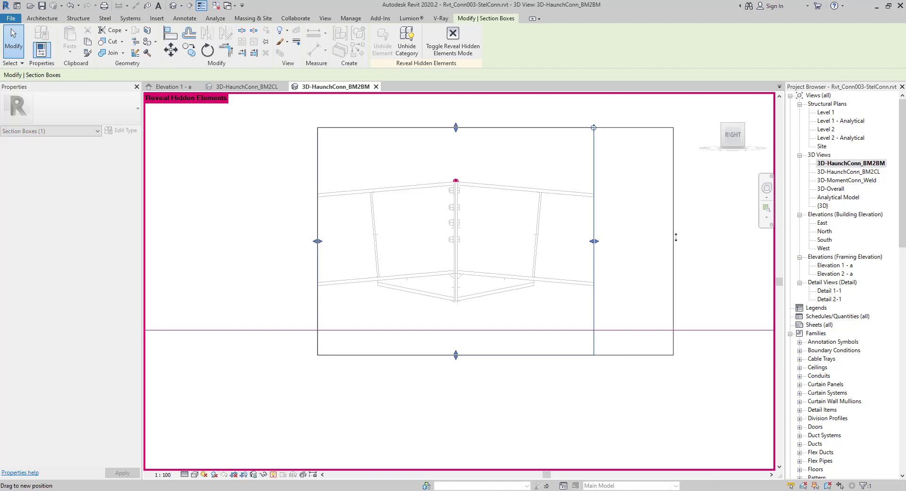
left_click_drag(318, 241, 224, 241)
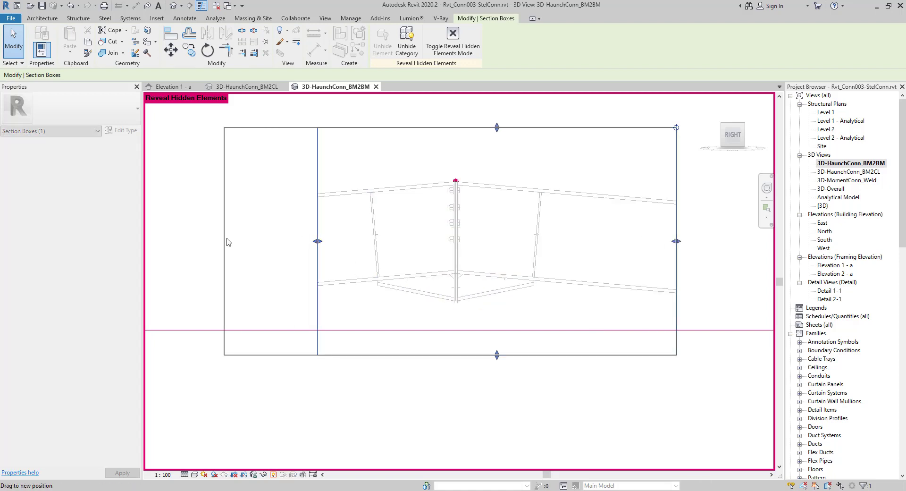
left_click_drag(450, 355, 450, 383)
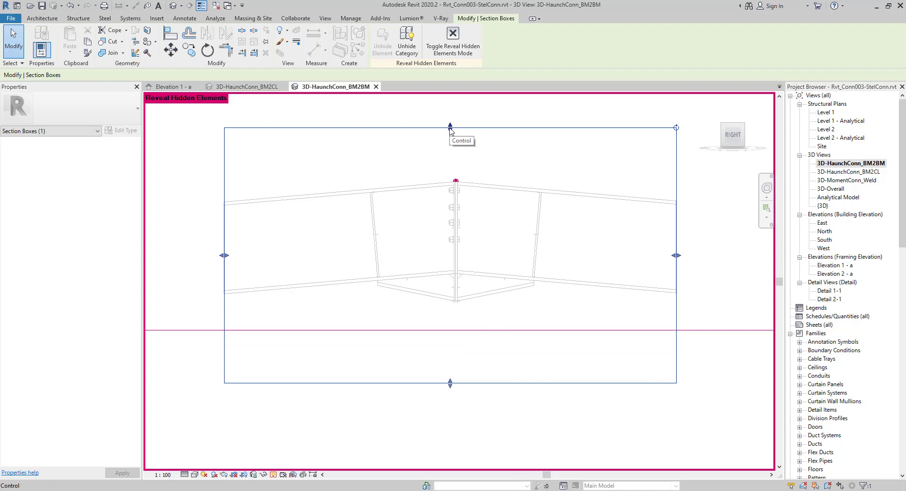
left_click(274, 476)
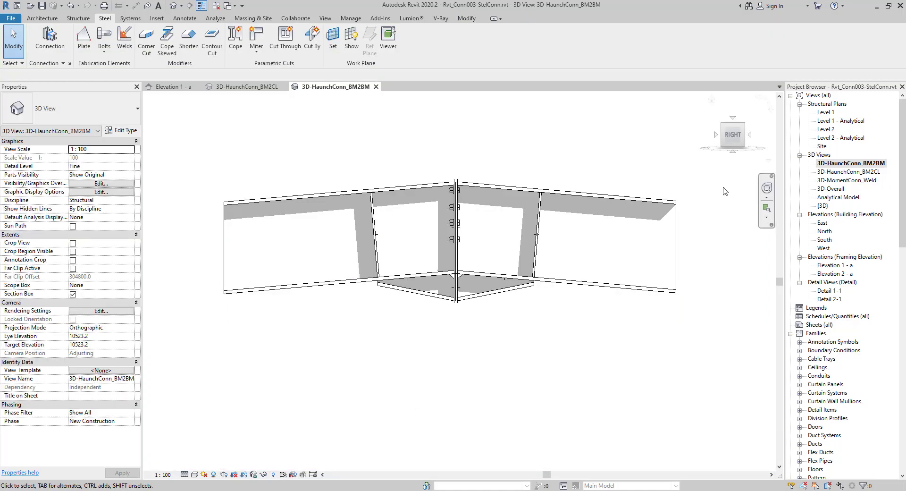
Turn off shadows in the 3D-HaunchConn_BM2BM view and select the apex haunch connection
left_click(214, 475)
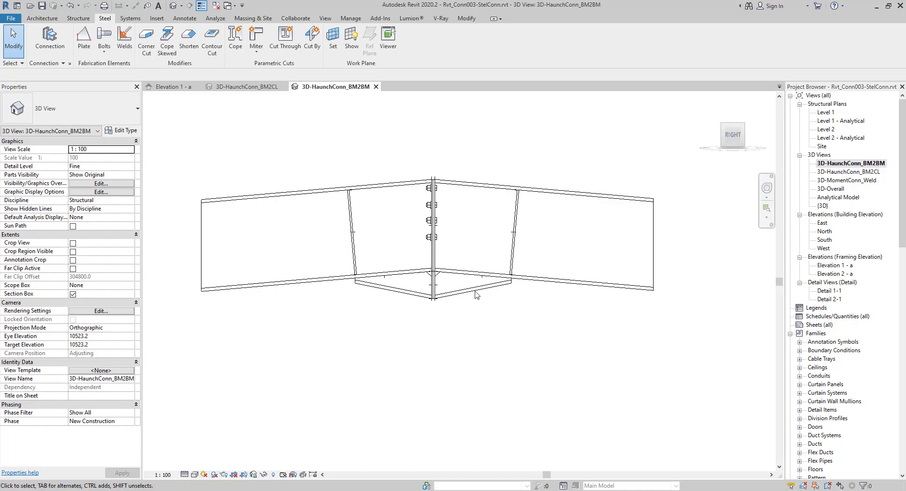
scroll(461, 216, "up", 2)
middle_click_drag(454, 231, 356, 276)
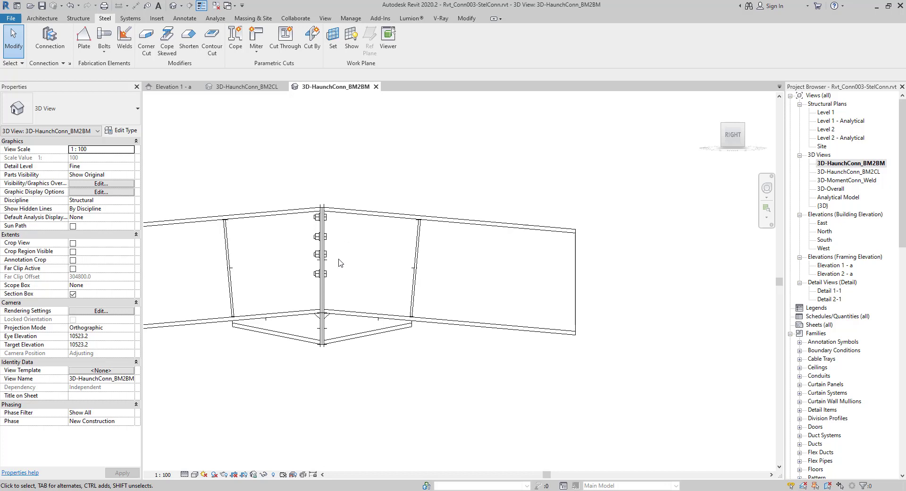
left_click(318, 278)
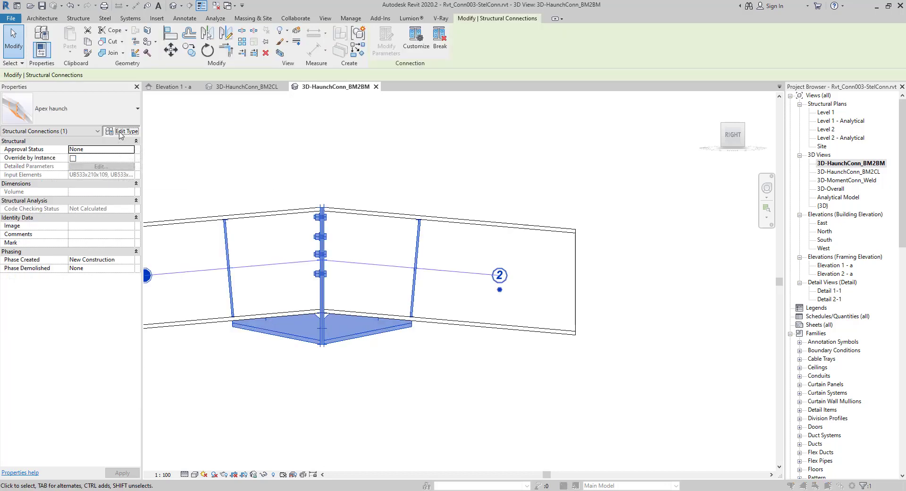
Duplicate the Apex haunch type in Type Properties as TL_HaunchConn_BM2BM-001
left_click(122, 133)
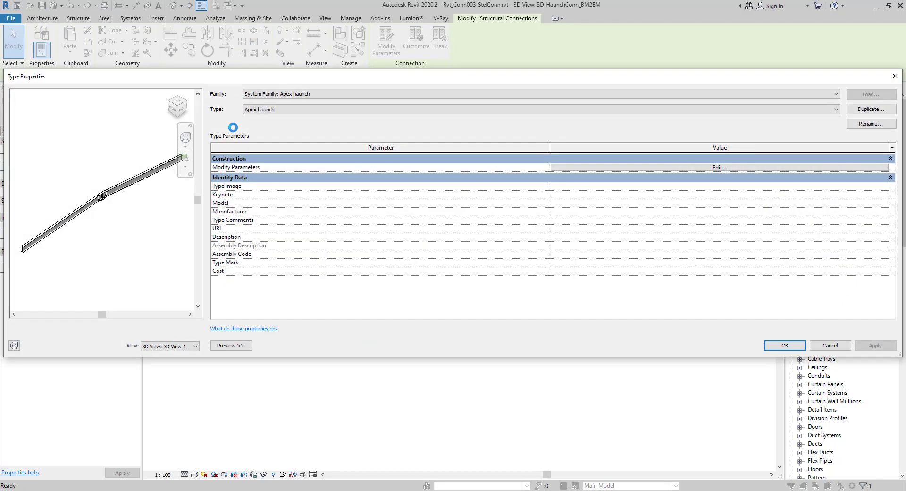
left_click(182, 109)
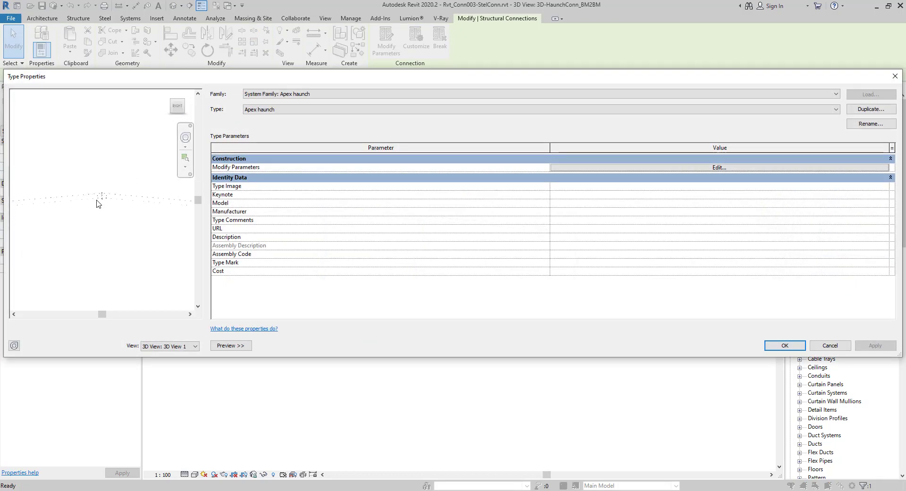
scroll(102, 199, "up", 1)
scroll(104, 208, "up", 2)
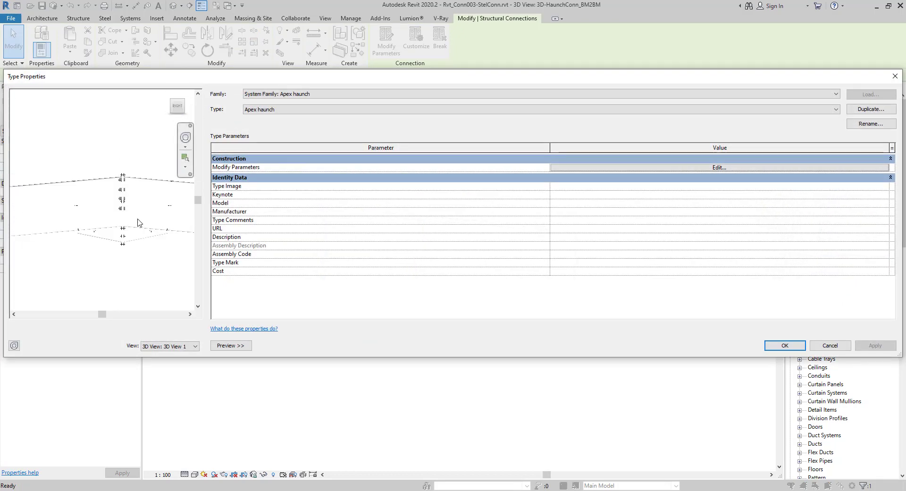
scroll(113, 234, "up", 1)
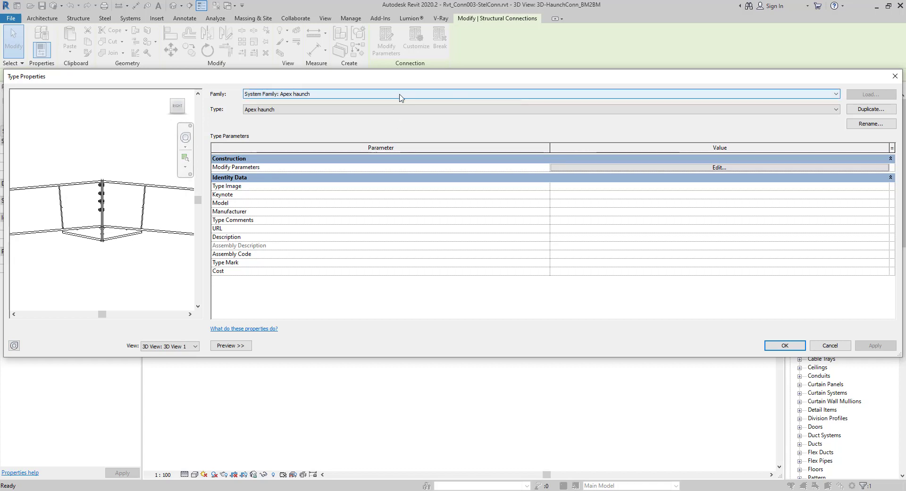
left_click(871, 109)
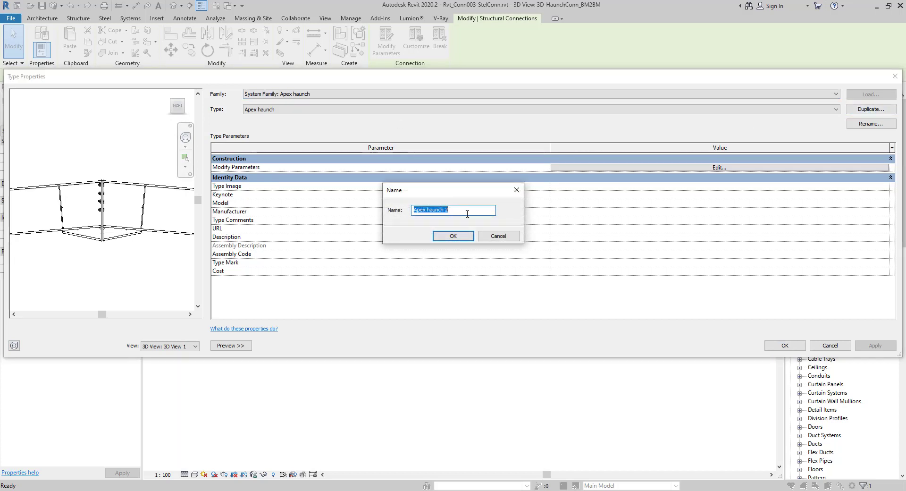
type("TL_H")
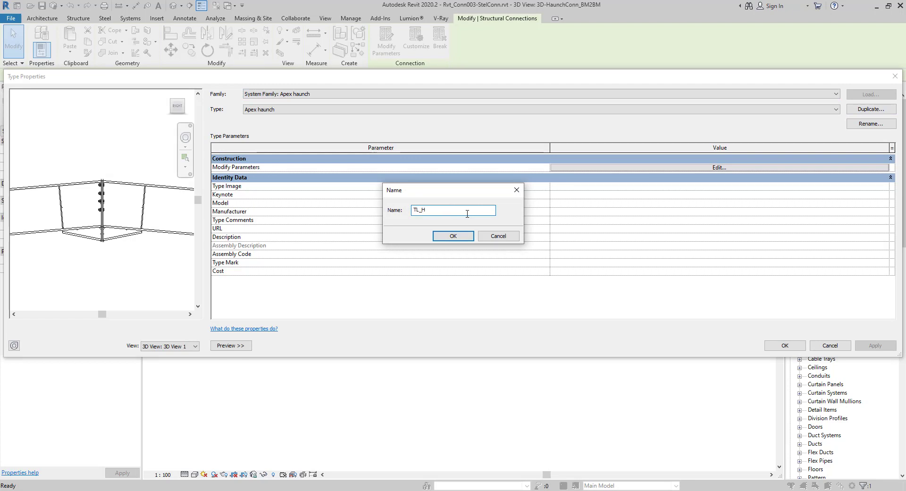
type("h")
type("2BM-")
type("001")
left_click(460, 238)
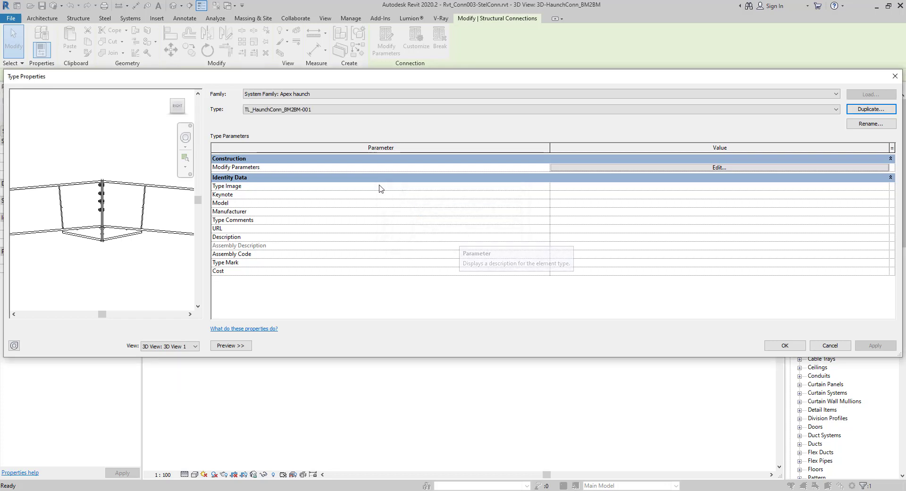
Change the end plate thickness from 10 to 20 in the connection type parameters
left_click(670, 168)
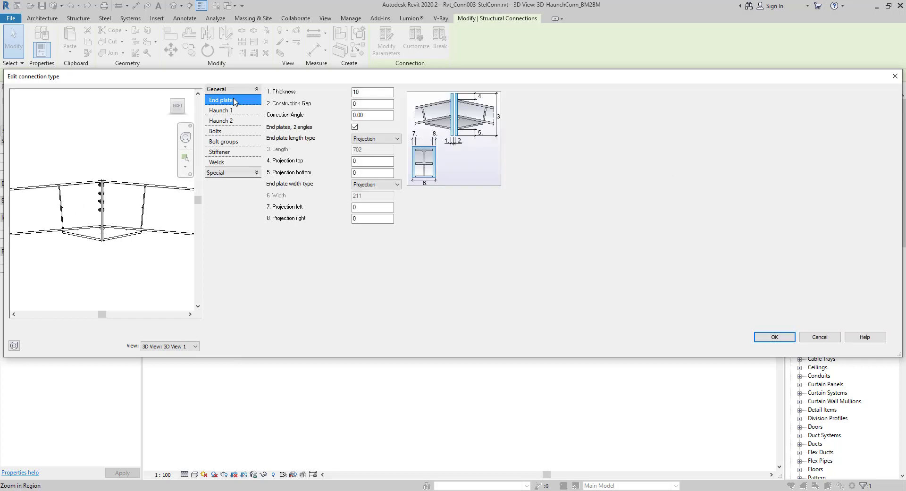
scroll(107, 218, "up", 2)
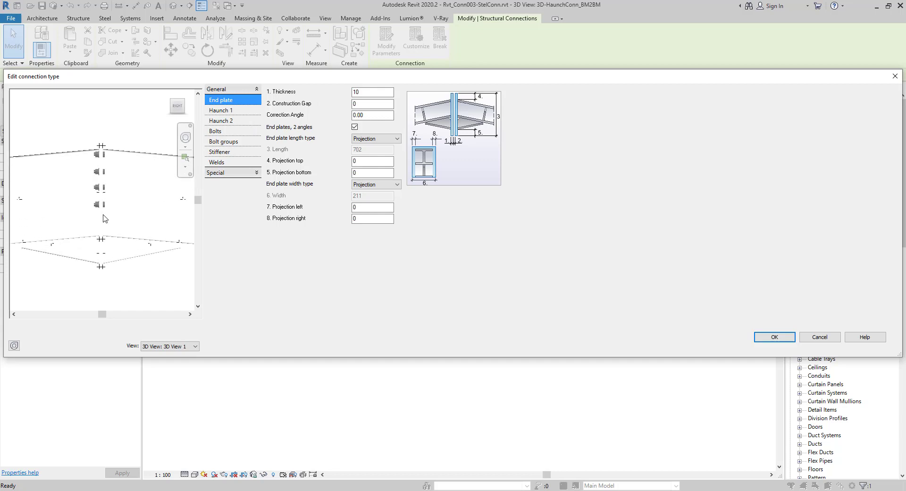
scroll(107, 215, "up", 1)
scroll(106, 212, "up", 1)
scroll(106, 162, "up", 1)
scroll(109, 161, "up", 1)
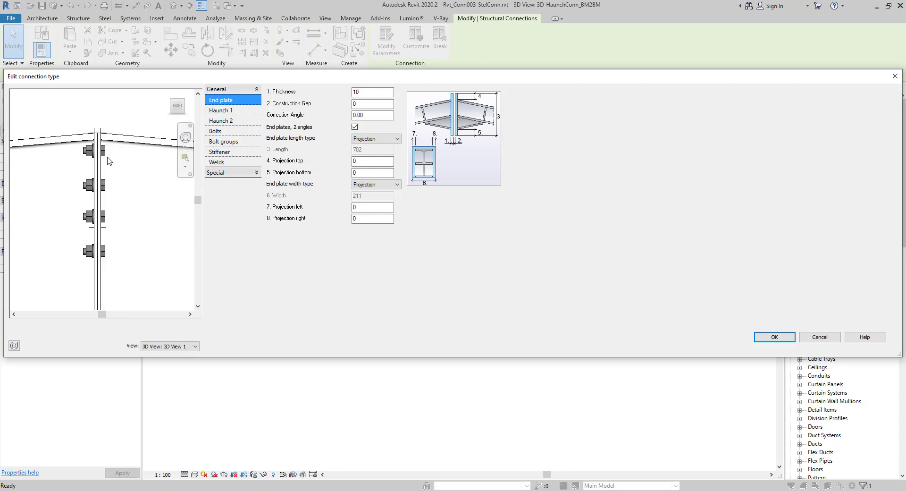
double_click(369, 92)
type("0")
key("Tab")
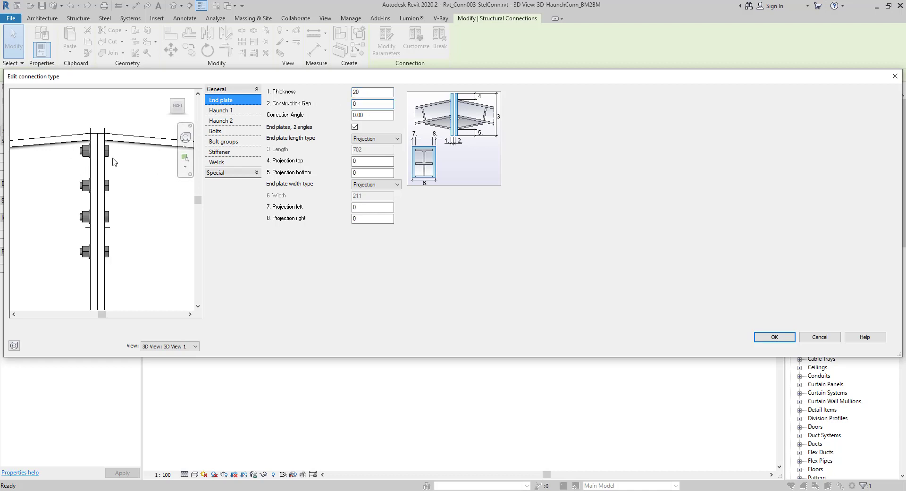
Review the correction angle and toggle the two-angle end plates option off and back on
scroll(112, 162, "down", 1)
scroll(112, 162, "down", 1)
scroll(112, 162, "down", 1)
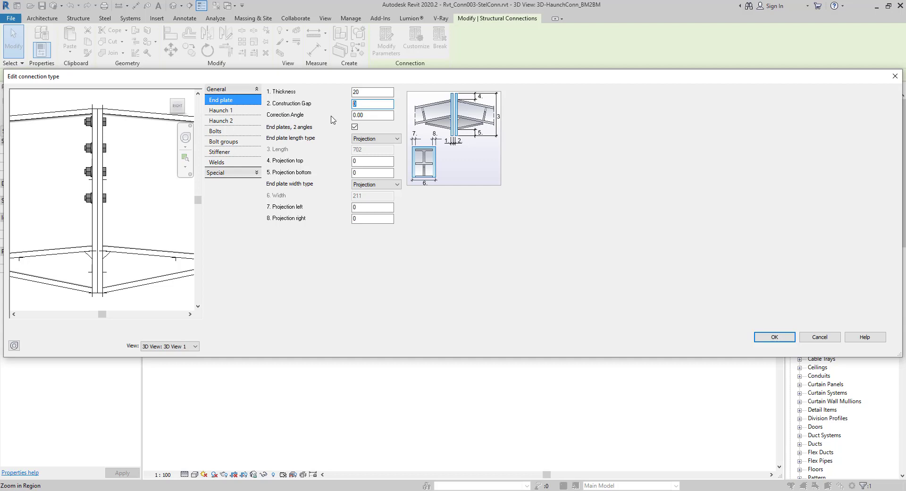
double_click(371, 115)
left_click(355, 128)
left_click(354, 127)
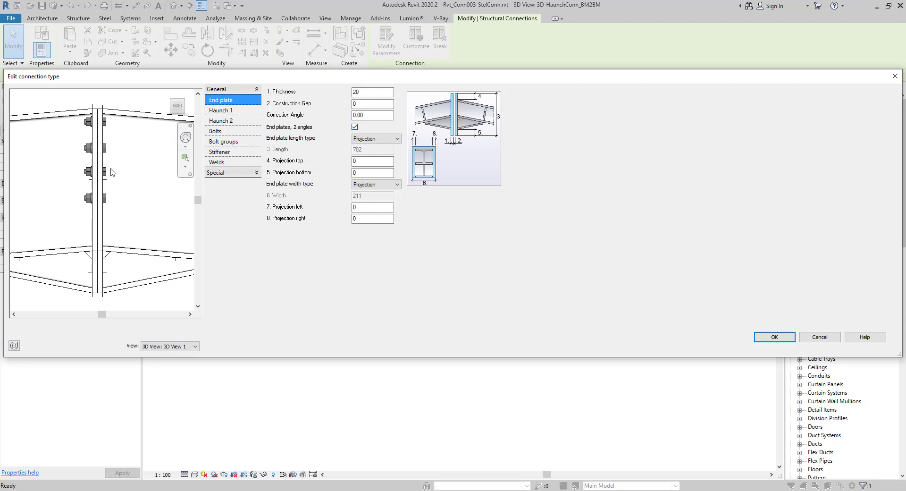
scroll(102, 196, "down", 1)
scroll(102, 196, "down", 1)
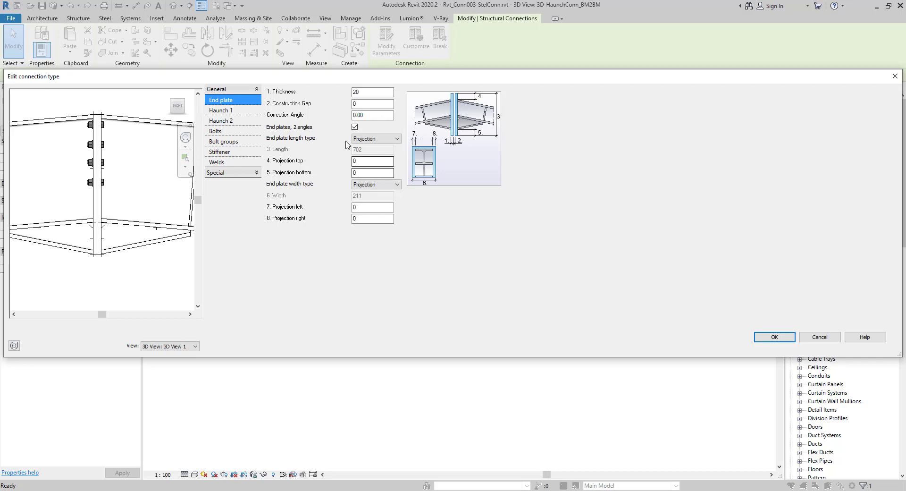
Review the end plate length type choices, keeping Projection, and pan the preview to the lower haunch
left_click(384, 140)
left_click(384, 141)
left_click(369, 140)
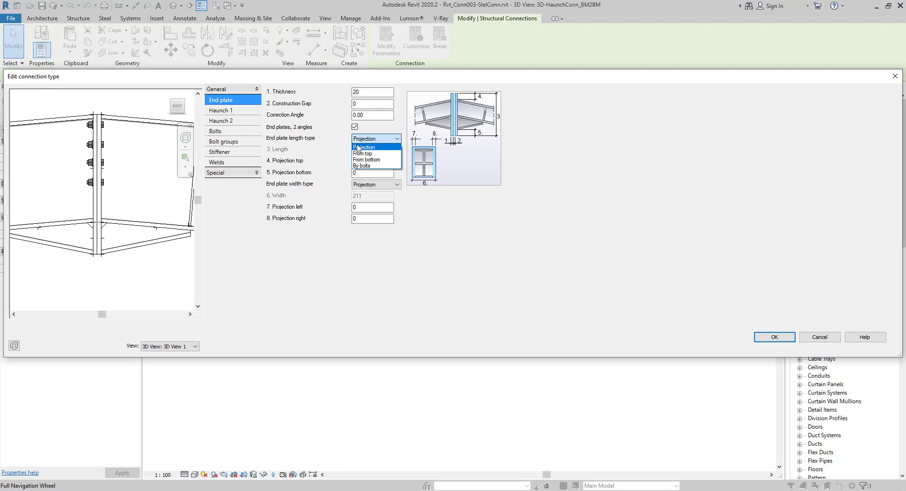
left_click(416, 253)
scroll(95, 115, "up", 3)
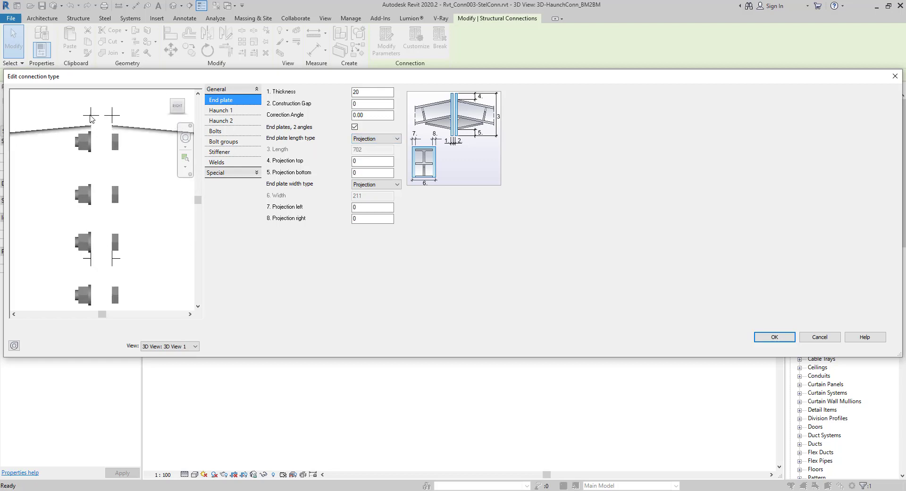
left_click(366, 173)
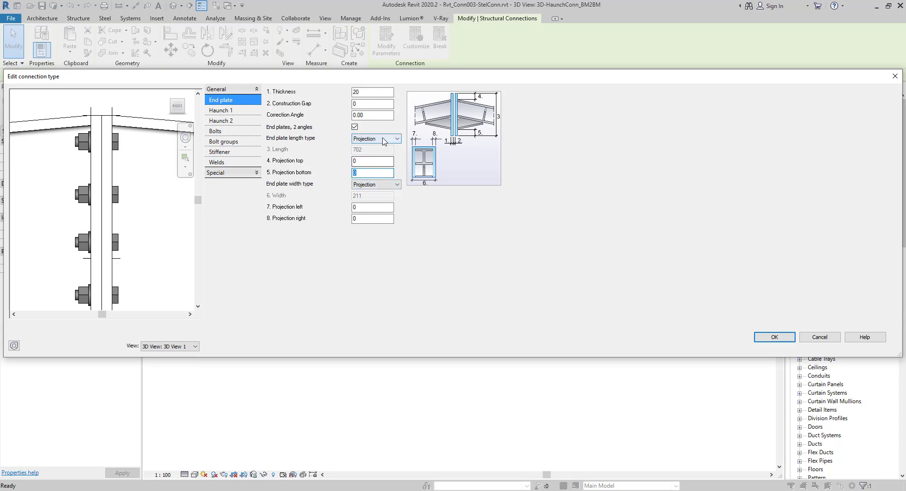
scroll(104, 128, "down", 3)
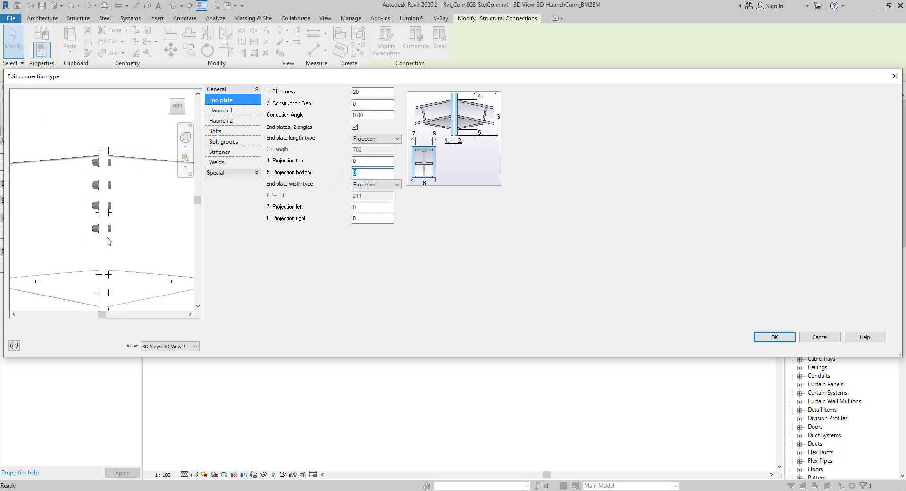
mouse_move(104, 127)
middle_mouse_down()
mouse_move(139, 199)
mouse_move(105, 243)
middle_mouse_up()
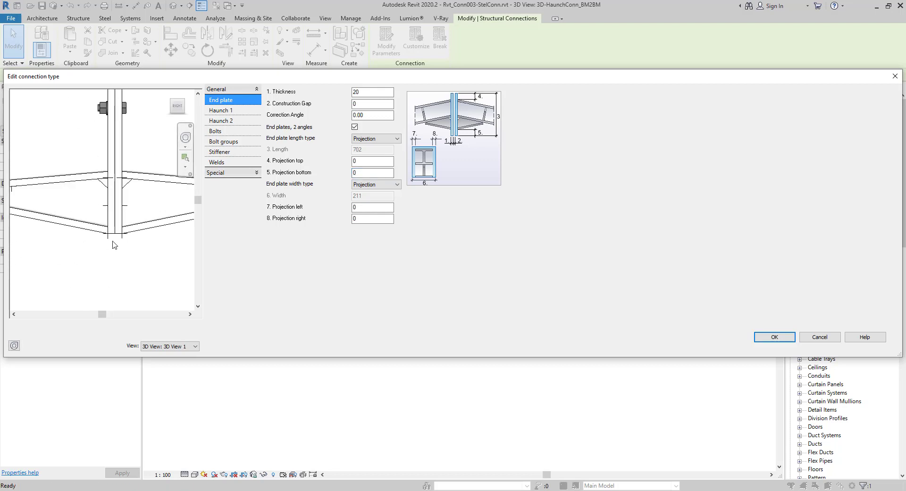
Measure the end plate length From top, with length 900 and top projection 20
left_click(383, 139)
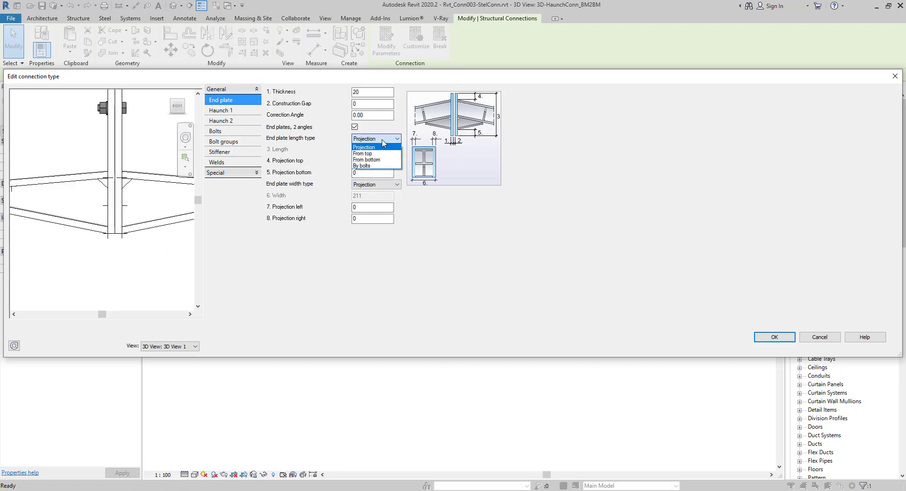
left_click(363, 154)
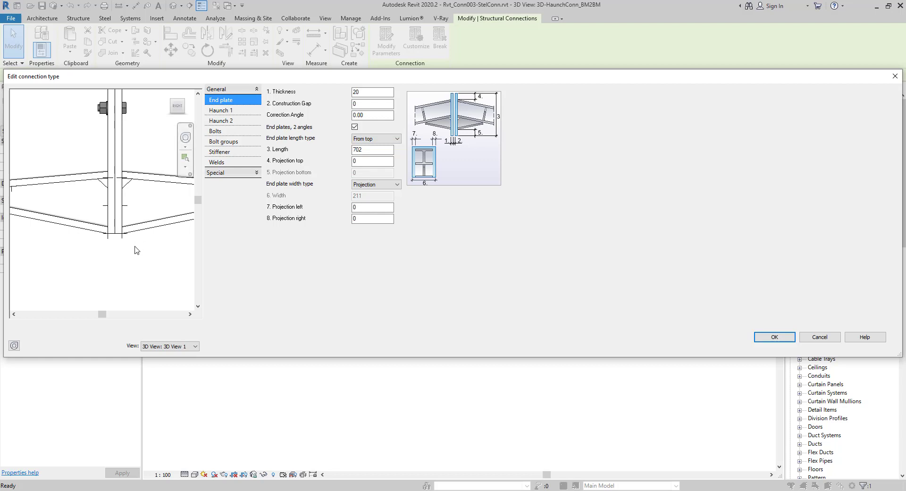
scroll(135, 250, "down", 1)
scroll(130, 178, "down", 1)
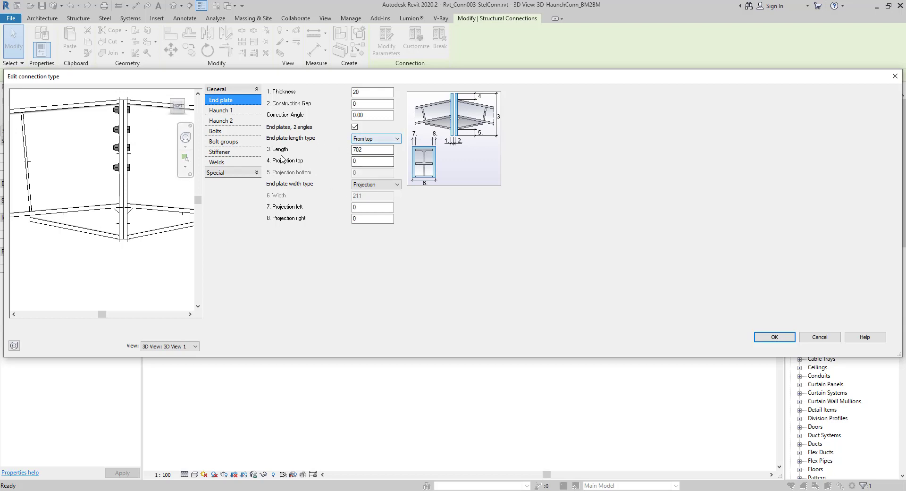
double_click(365, 152)
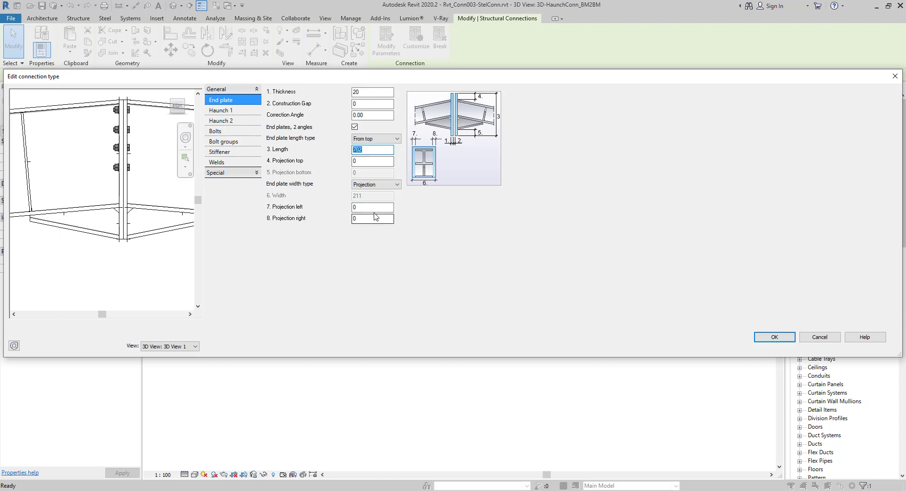
type("900")
left_click(367, 161)
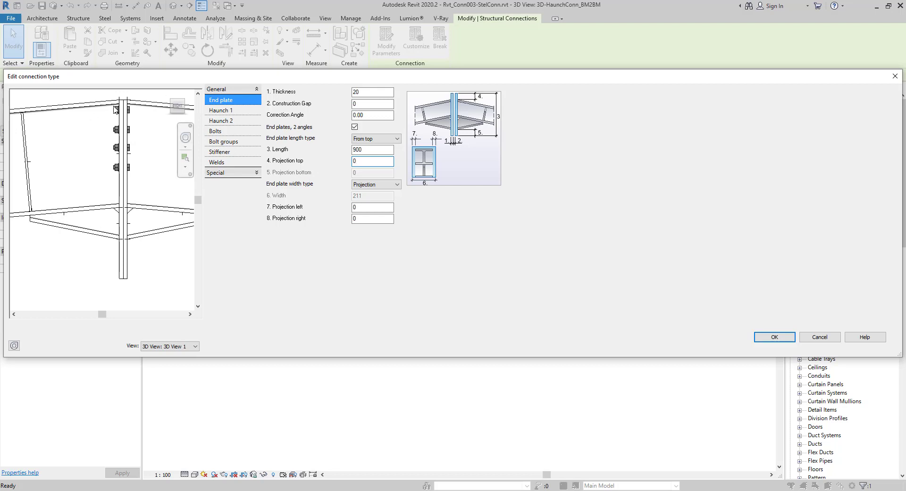
double_click(366, 161)
type("0")
left_click(361, 149)
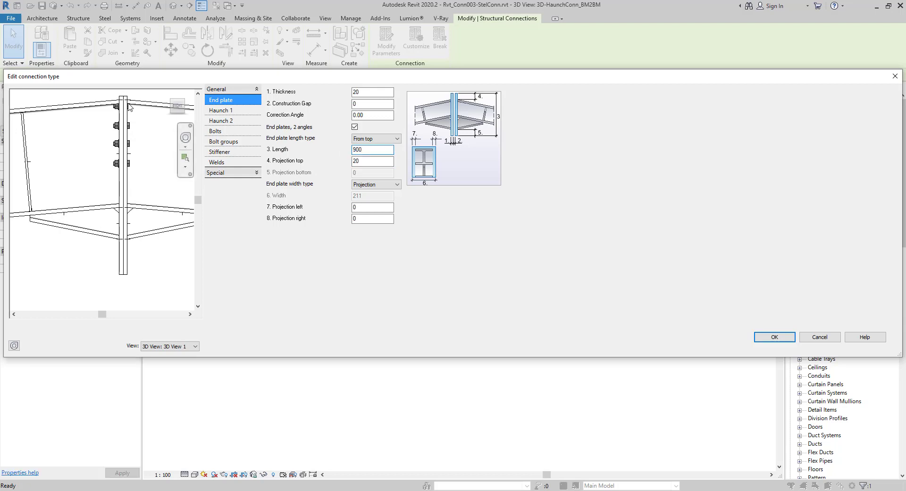
Switch the end plate length type back to Projection and replace the 20 top projection
left_click(378, 139)
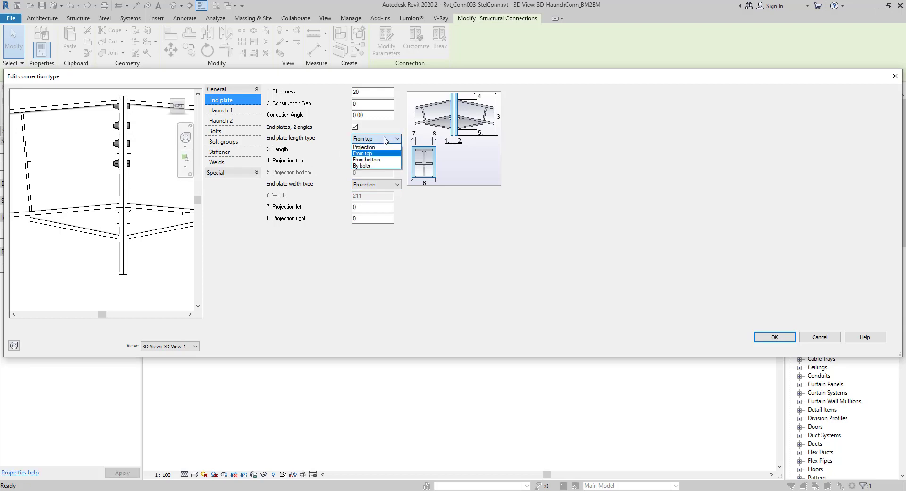
left_click(378, 148)
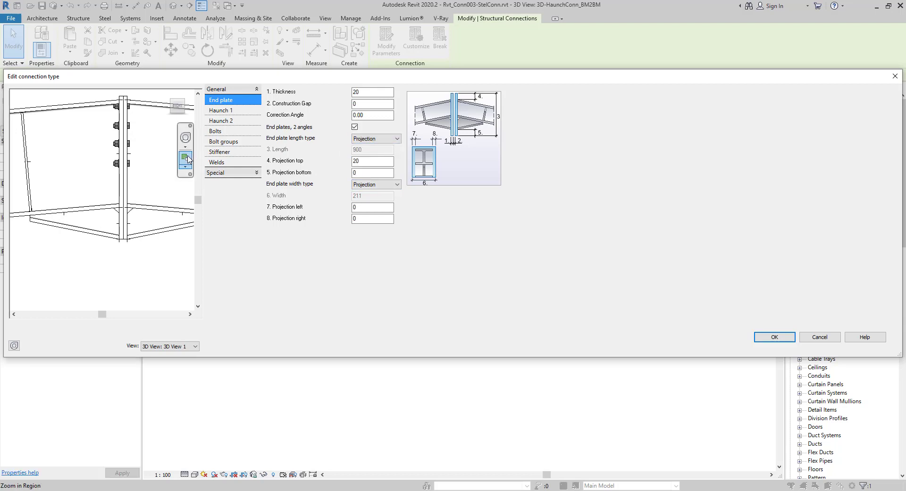
double_click(363, 161)
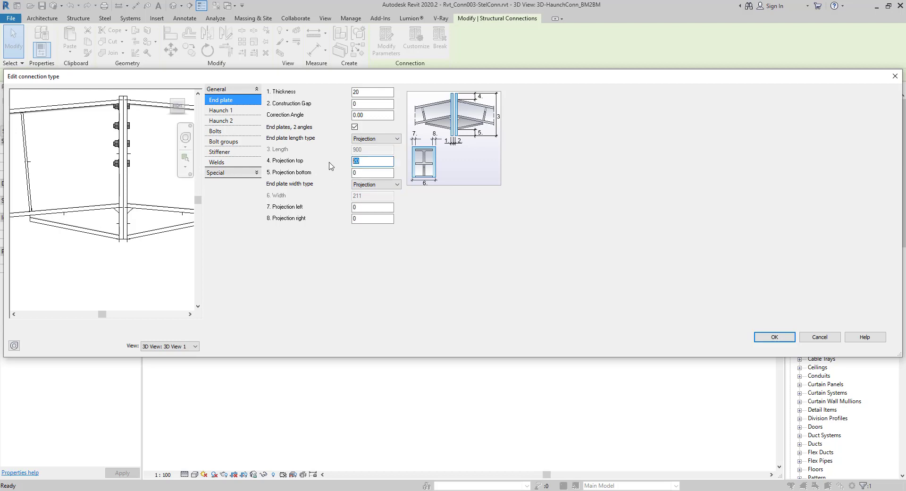
type("0")
left_click(353, 174)
scroll(110, 108, "up", 1)
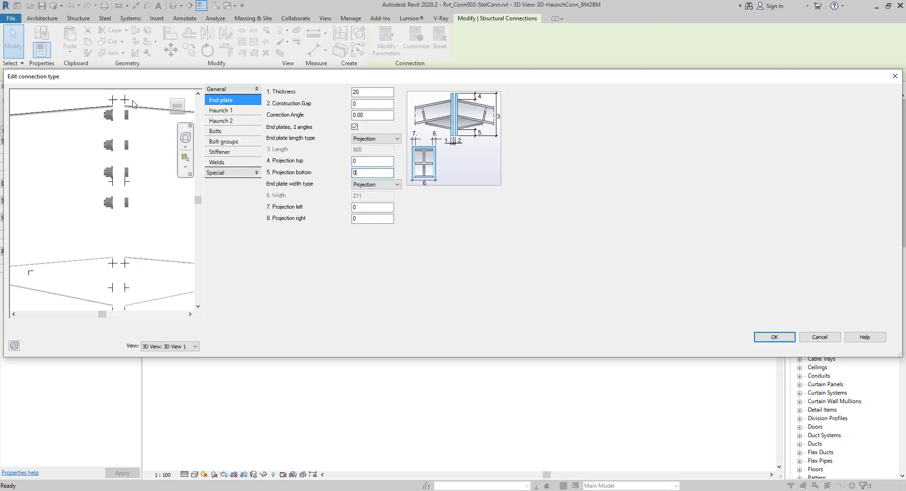
scroll(109, 109, "up", 1)
scroll(103, 149, "down", 1)
scroll(103, 149, "down", 1)
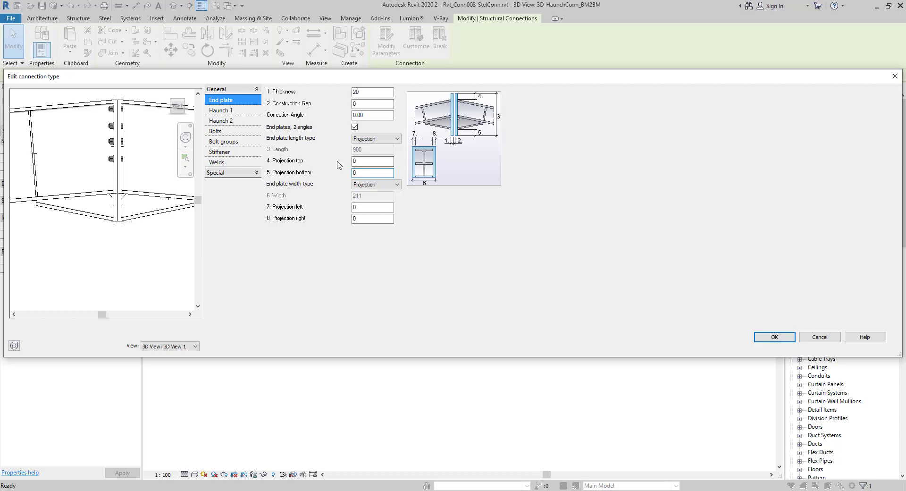
Set both the top and bottom projections to 10
key("shift+Tab")
key("Tab")
key("shift+Tab")
key("Tab")
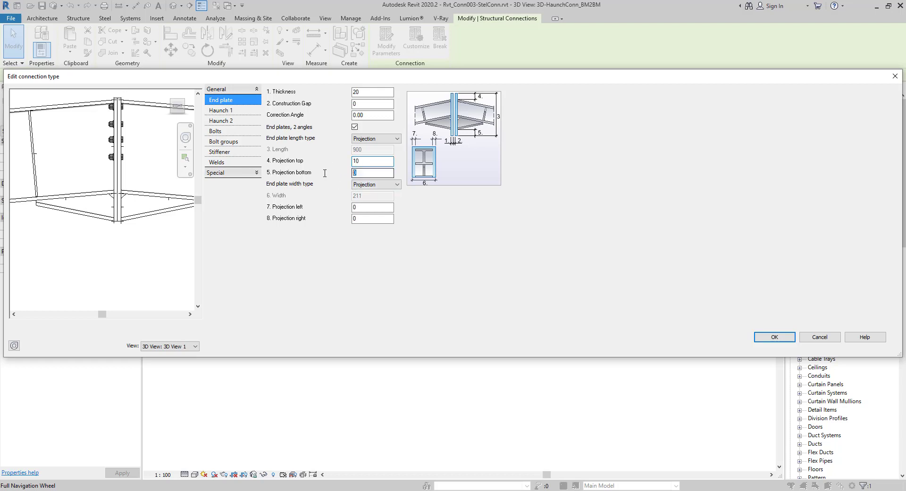
type("0")
key("shift+Tab")
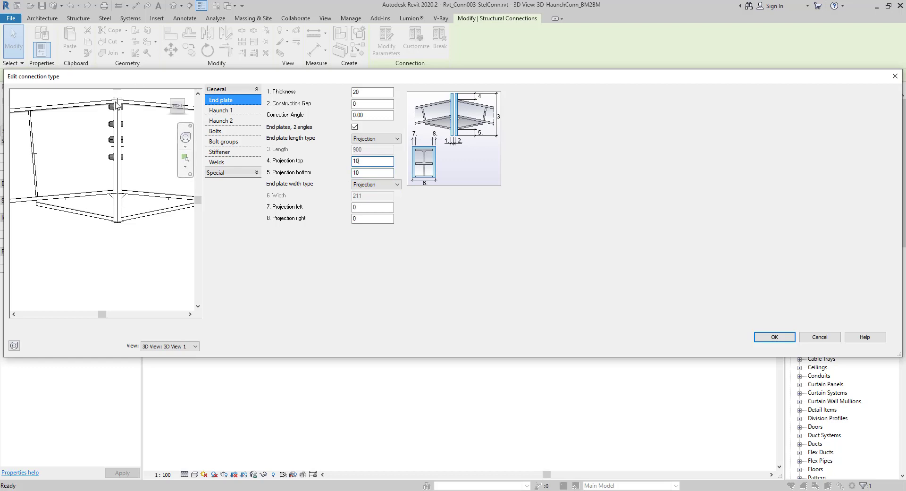
scroll(120, 103, "up", 3)
scroll(126, 95, "up", 2)
scroll(126, 96, "down", 4)
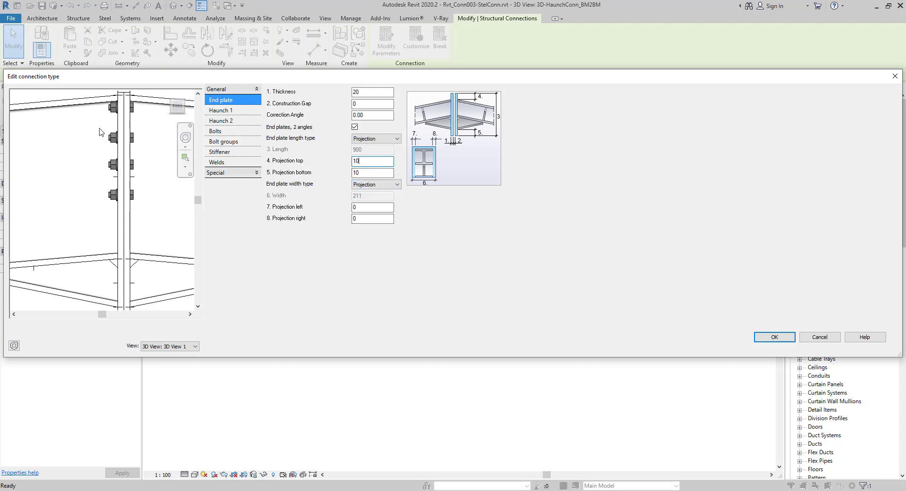
scroll(105, 127, "down", 2)
Orbit the connection preview into a tilted 3D view and zoom in on the joint
left_click(172, 102)
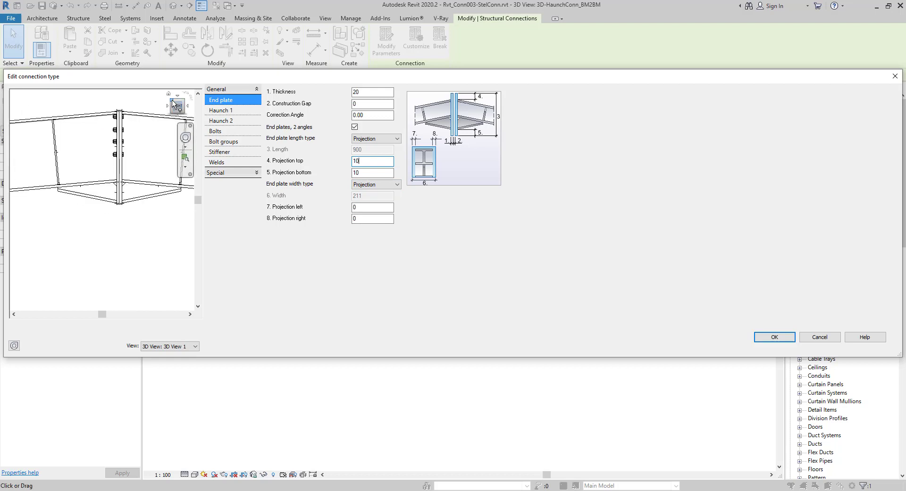
left_click_drag(172, 102, 105, 197)
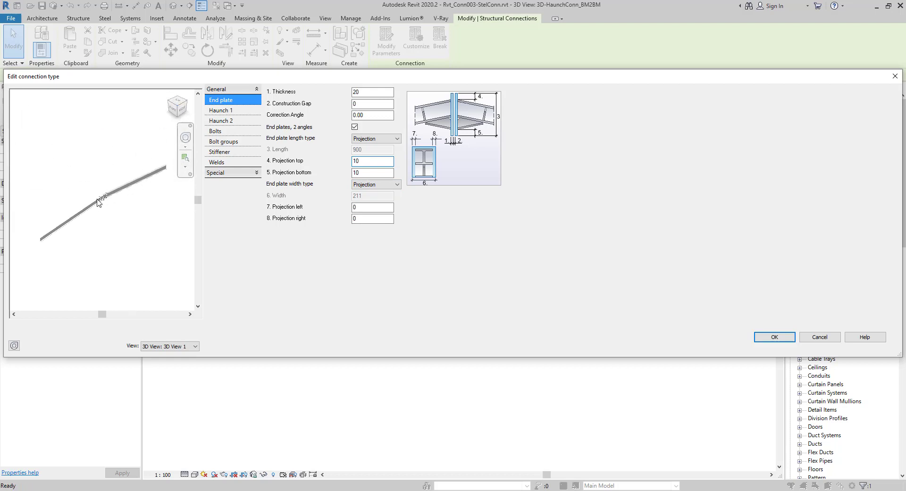
scroll(106, 197, "up", 2)
scroll(113, 195, "up", 2)
scroll(123, 192, "up", 2)
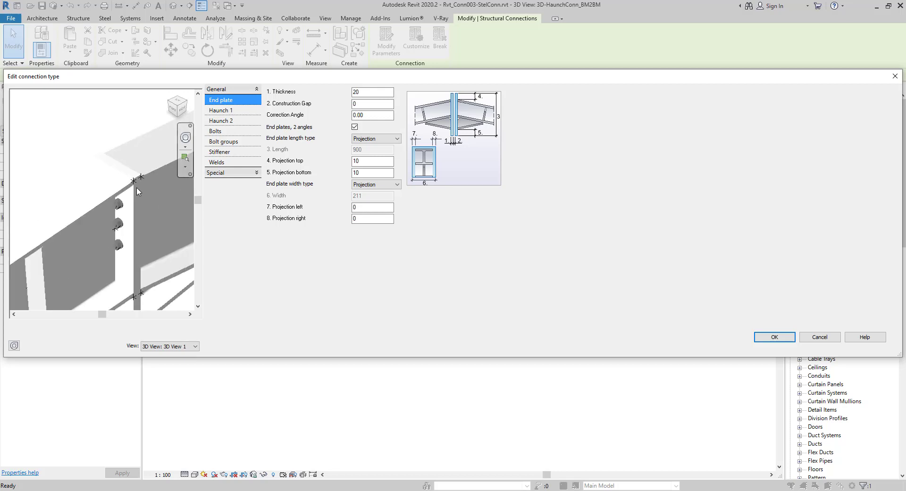
scroll(136, 188, "up", 1)
scroll(136, 188, "down", 2)
scroll(135, 188, "down", 1)
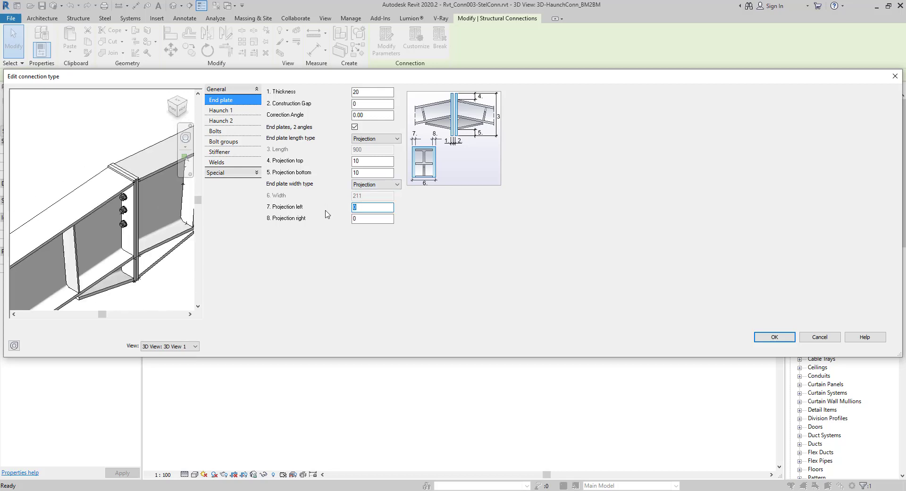
Set end plate Projection left and right to 10, then show the Haunch 1 settings
type("10")
key("Tab")
type("10")
left_click(370, 209)
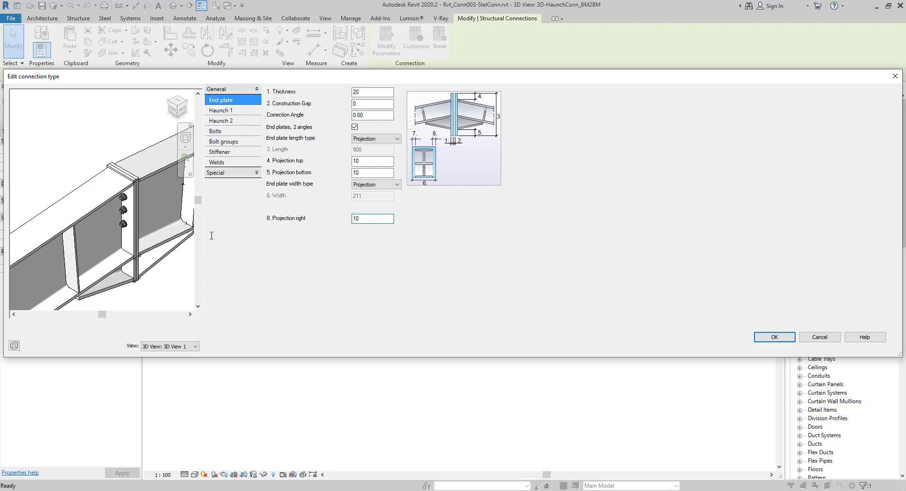
scroll(109, 191, "up", 2)
scroll(109, 191, "up", 2)
scroll(109, 191, "down", 3)
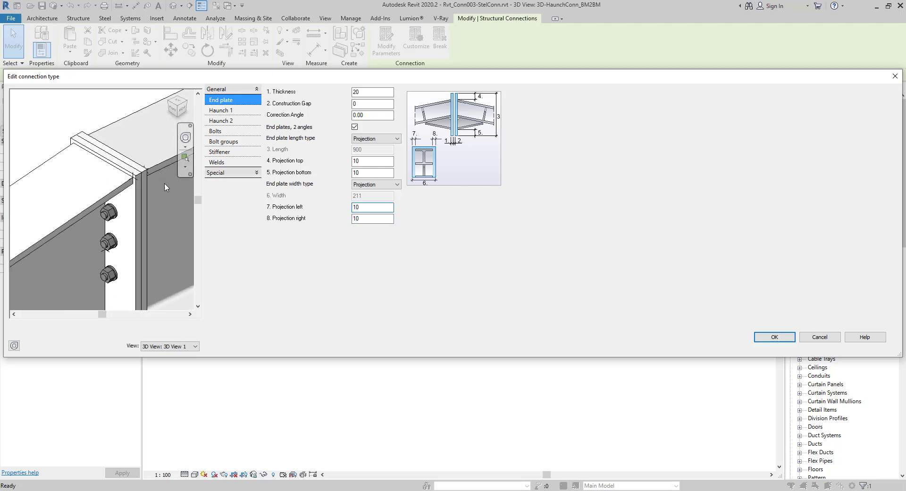
middle_click_drag(109, 191, 121, 239)
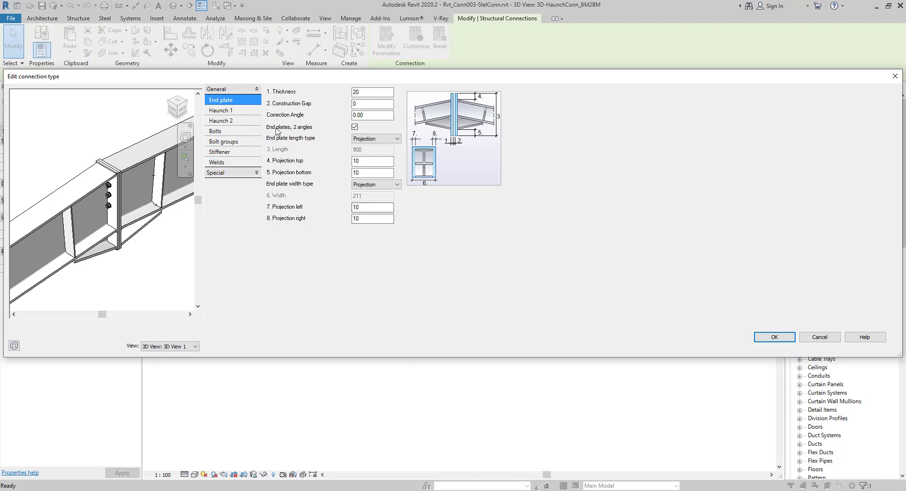
left_click(225, 111)
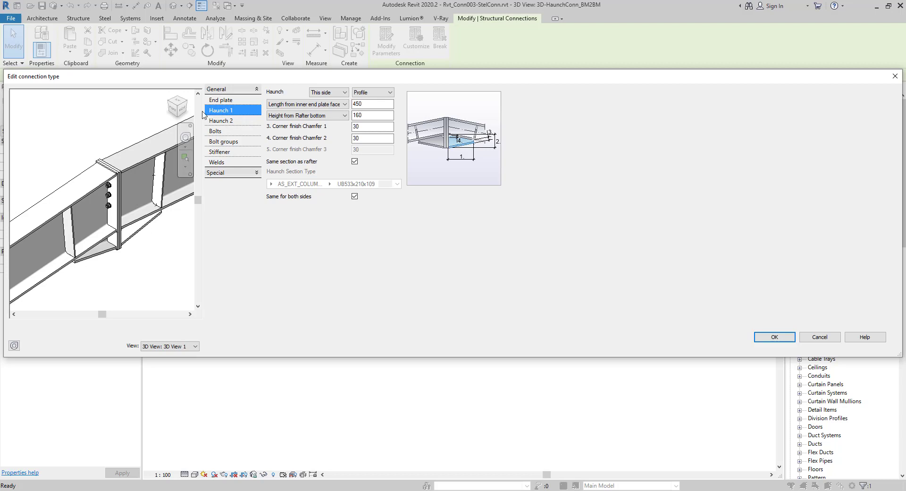
Turn the preview to the right side view, keeping the haunch side and profile construction
left_click(183, 107)
scroll(108, 214, "up", 2)
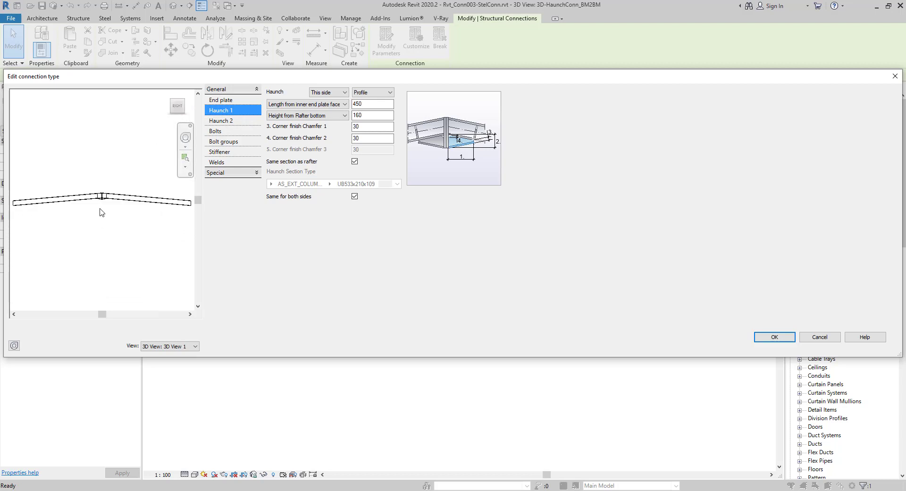
scroll(108, 213, "up", 1)
scroll(107, 213, "up", 1)
scroll(108, 212, "up", 2)
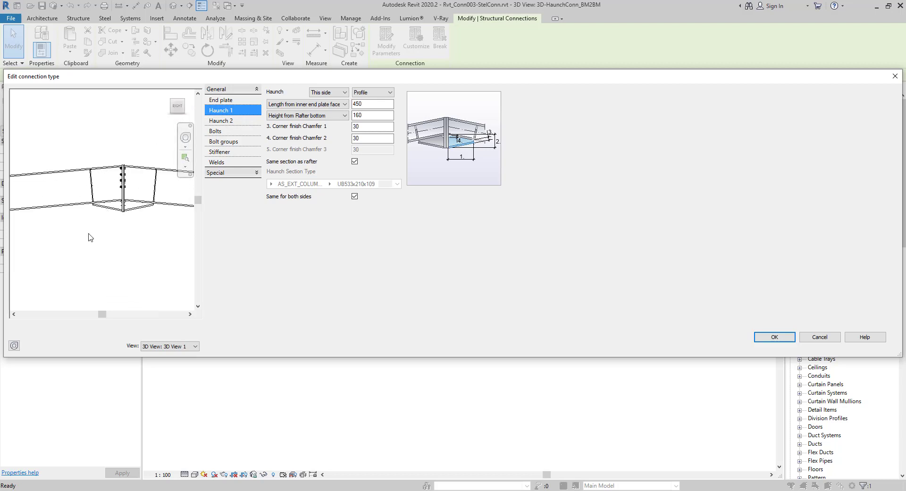
left_click(331, 92)
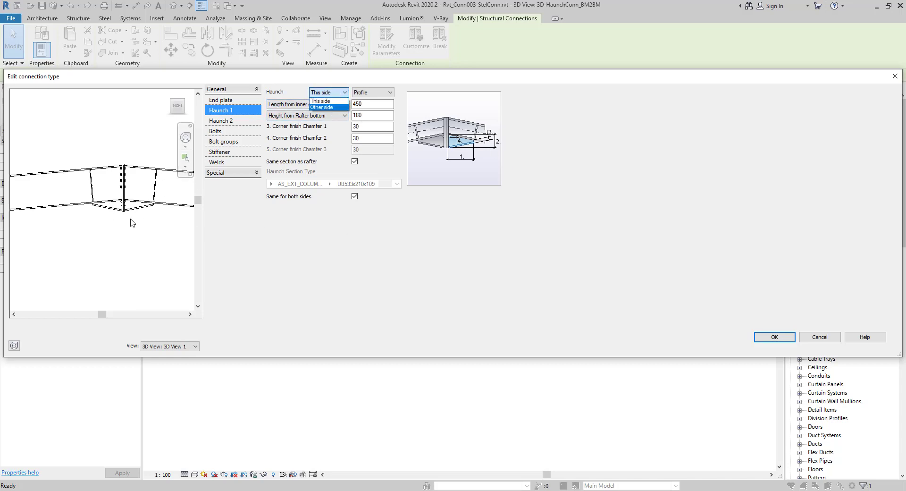
left_click(119, 247)
left_click(376, 96)
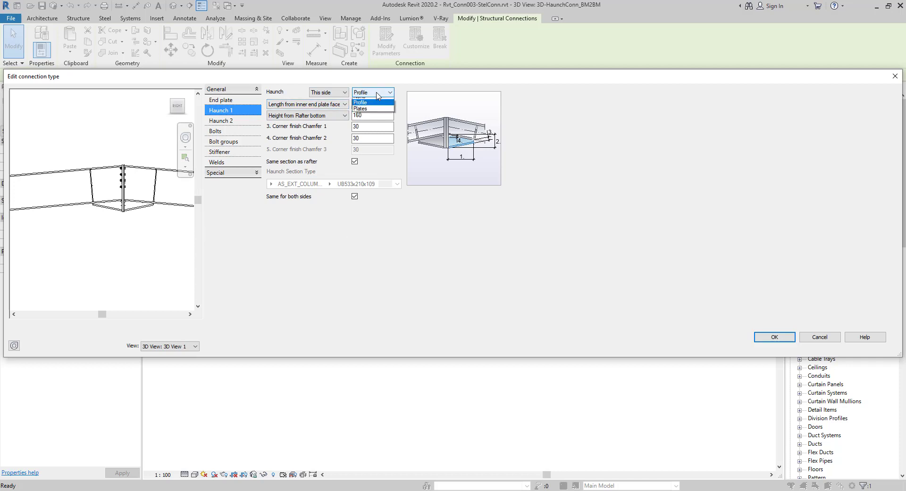
left_click(367, 108)
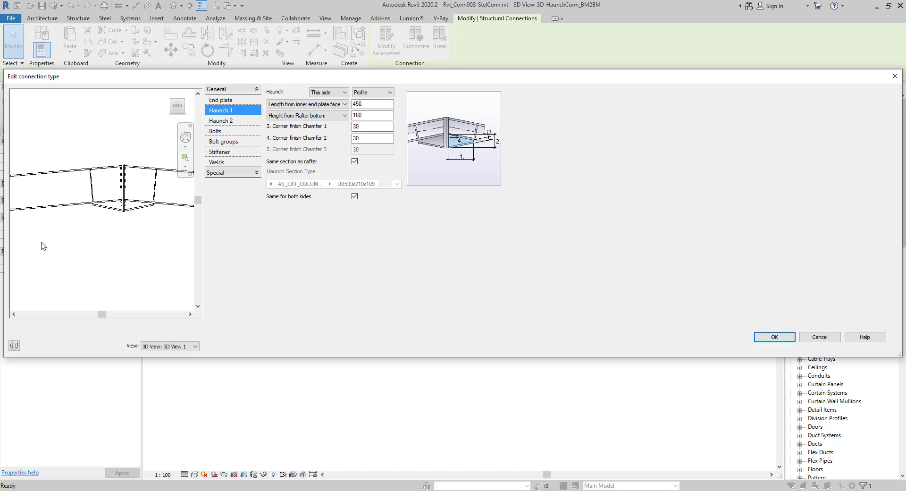
Set Haunch 1 height to 550 and length to 1500, reframing the preview on it
double_click(370, 116)
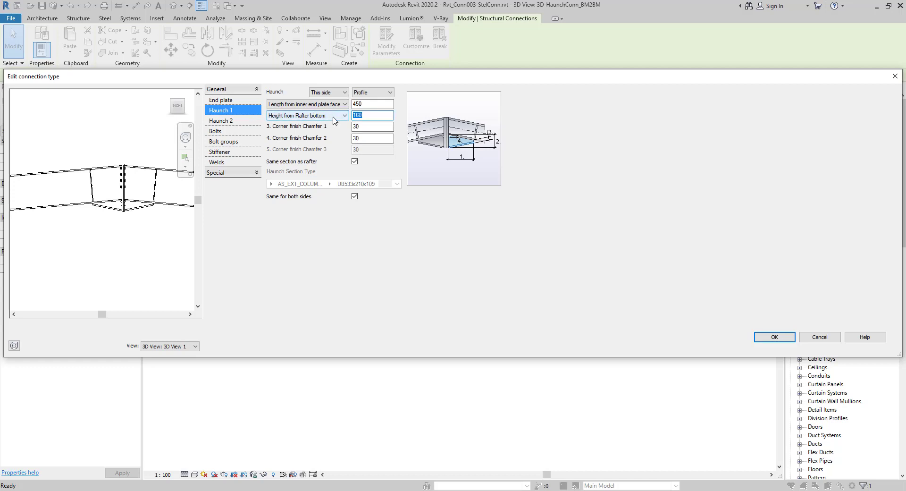
type("0")
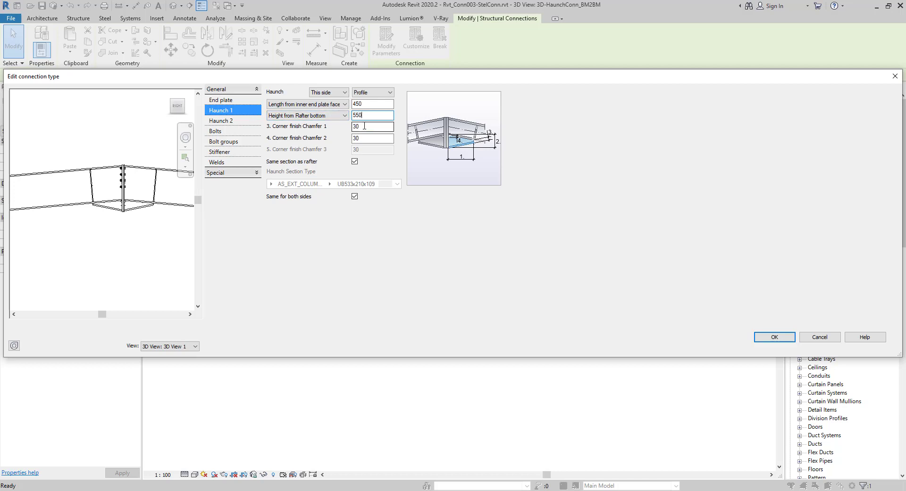
left_click(369, 103)
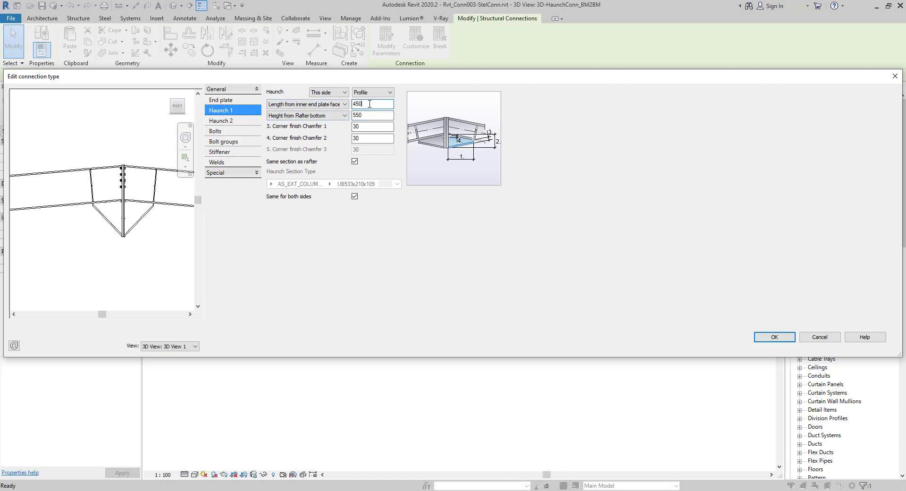
double_click(370, 104)
type("1500")
left_click(371, 115)
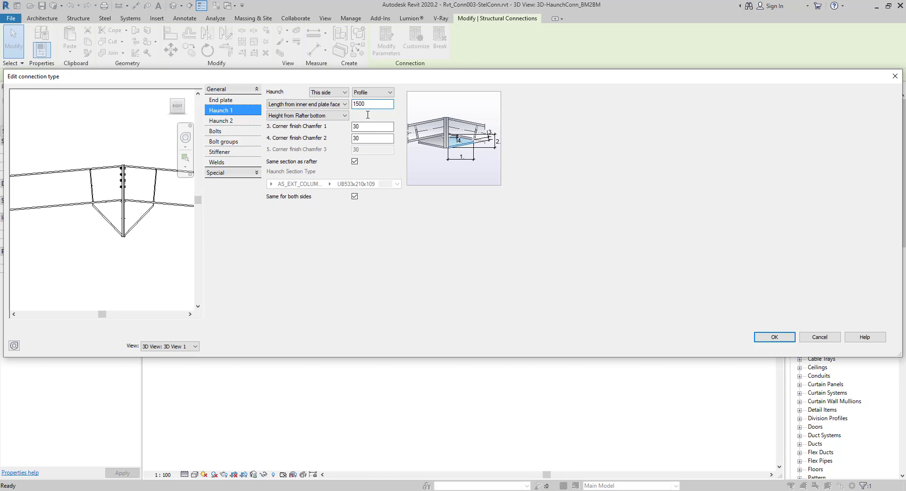
type("550")
scroll(118, 235, "down", 2)
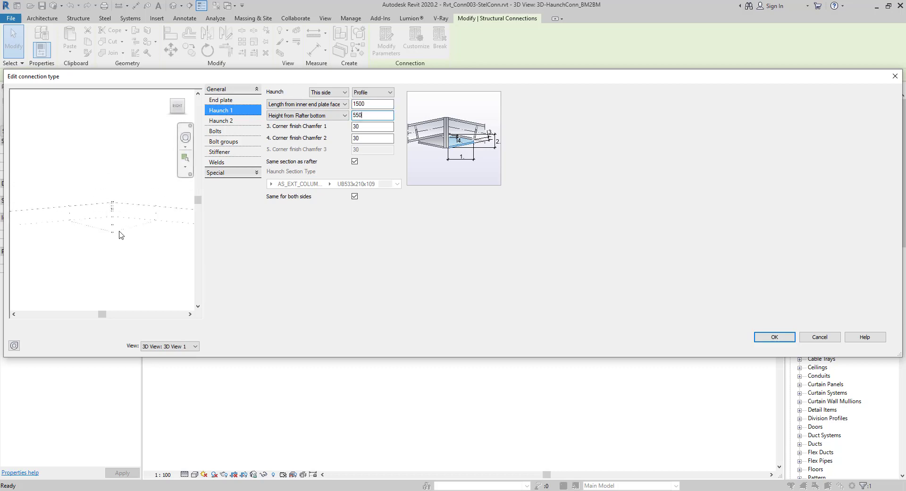
mouse_move(117, 235)
middle_mouse_down()
mouse_move(158, 235)
mouse_move(44, 240)
mouse_move(73, 228)
middle_mouse_up()
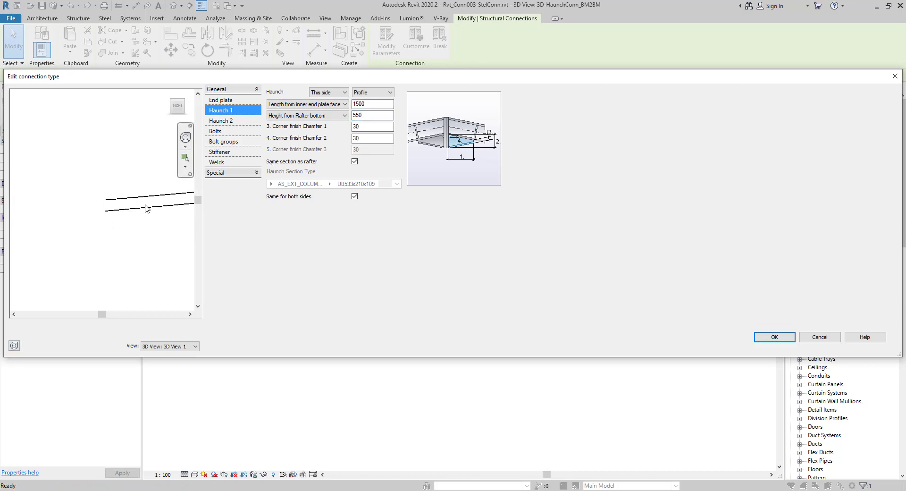
middle_click_drag(153, 211, 44, 236)
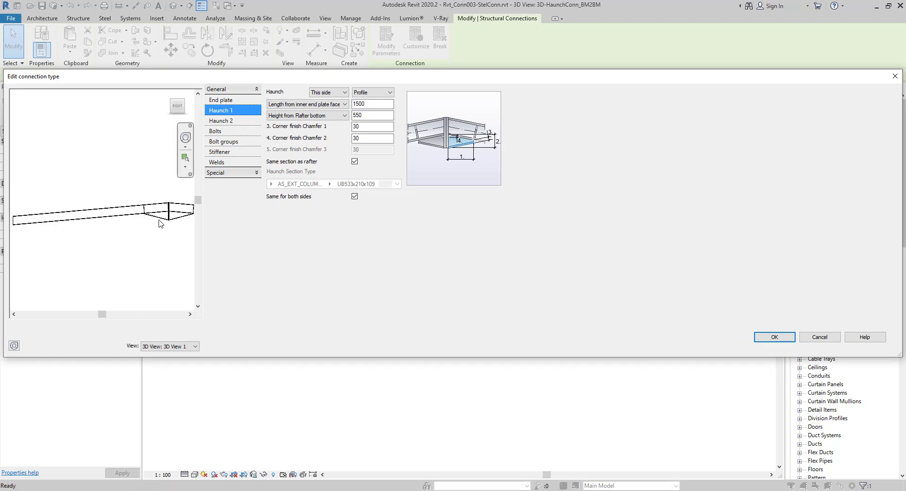
middle_click_drag(159, 221, 105, 221)
scroll(101, 228, "up", 4)
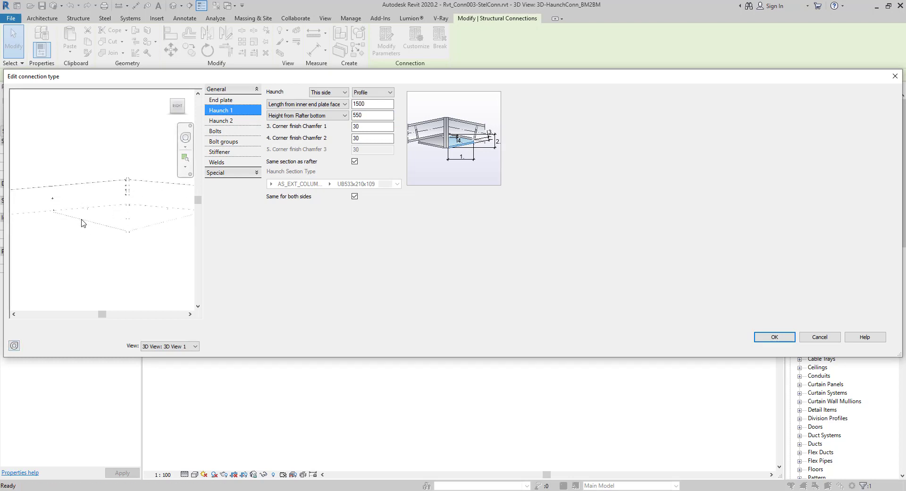
middle_click_drag(156, 235, 131, 235)
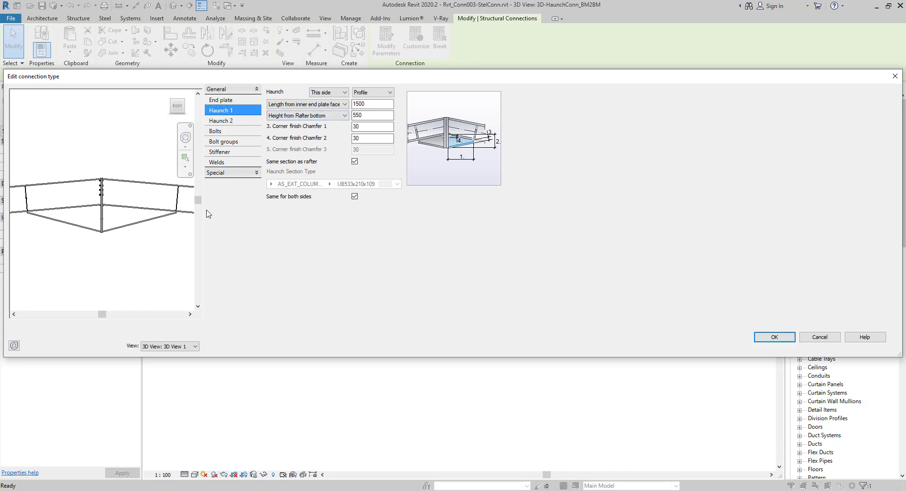
scroll(97, 207, "up", 4)
scroll(100, 211, "up", 2)
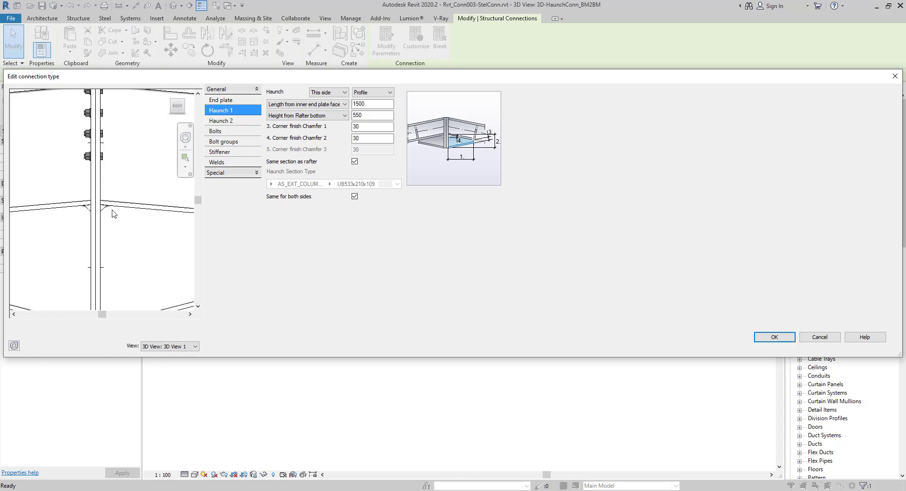
Review the Haunch 1 Chamfer 2 value, then show the Haunch 2 settings
double_click(362, 137)
scroll(113, 243, "down", 3)
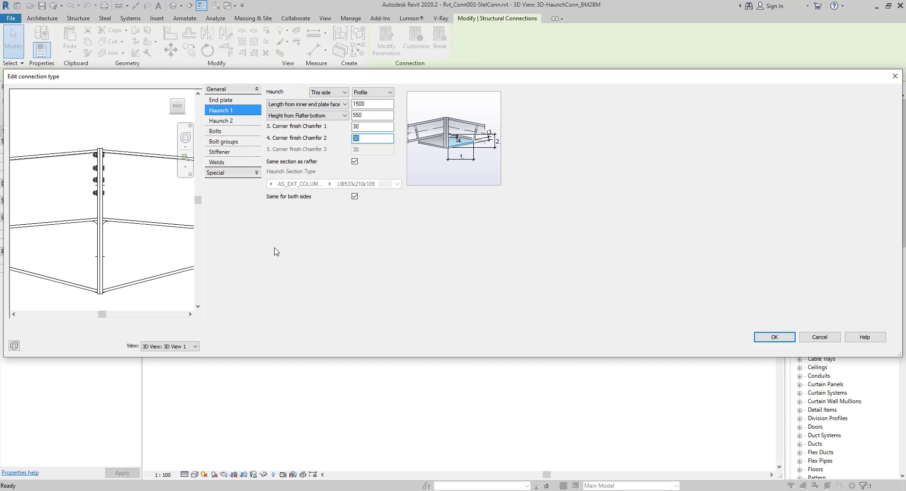
scroll(81, 259, "down", 1)
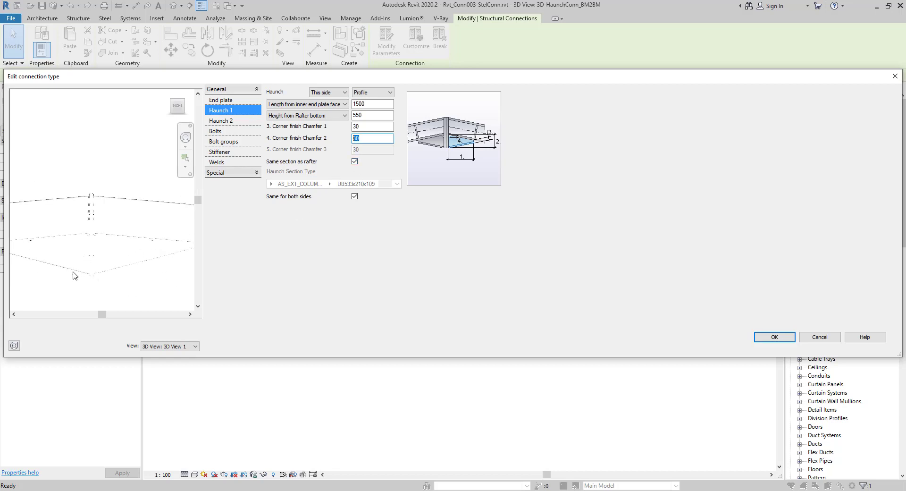
scroll(77, 275, "down", 1)
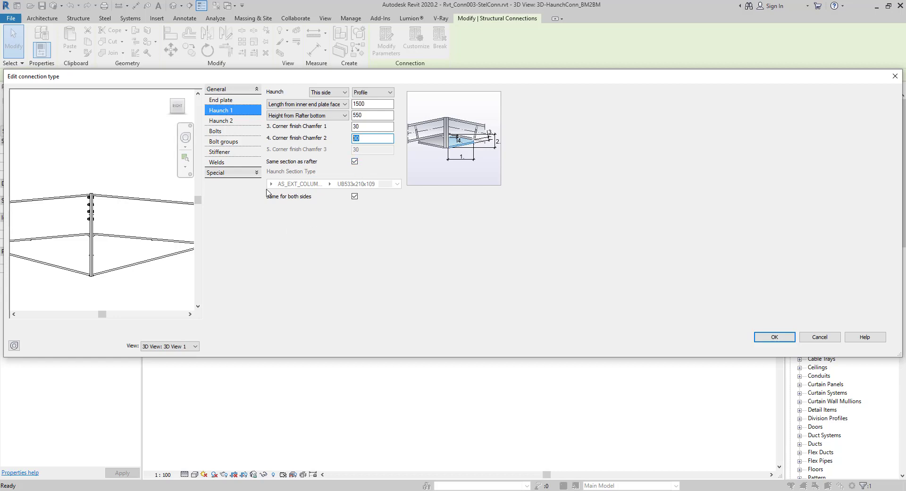
left_click(375, 91)
left_click(374, 91)
left_click(229, 122)
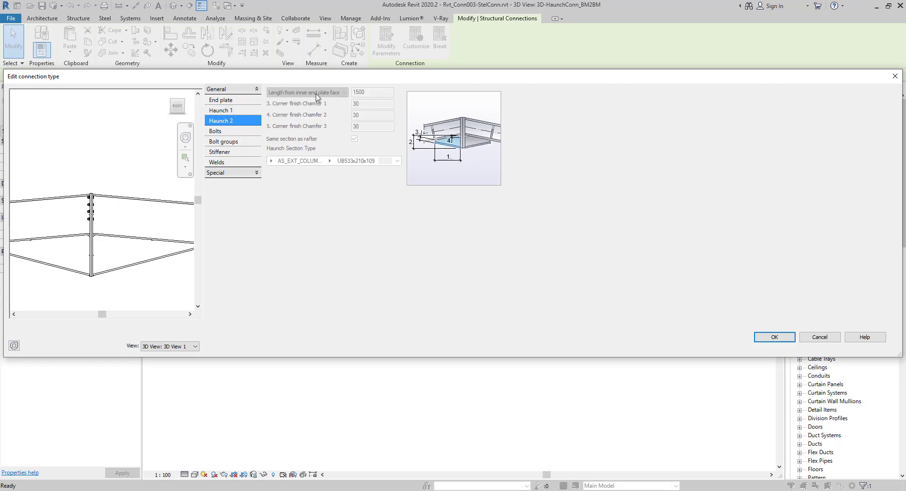
Set the bolts to EN 14399-3, grade 8.8, with 22.00 mm diameter
left_click(217, 134)
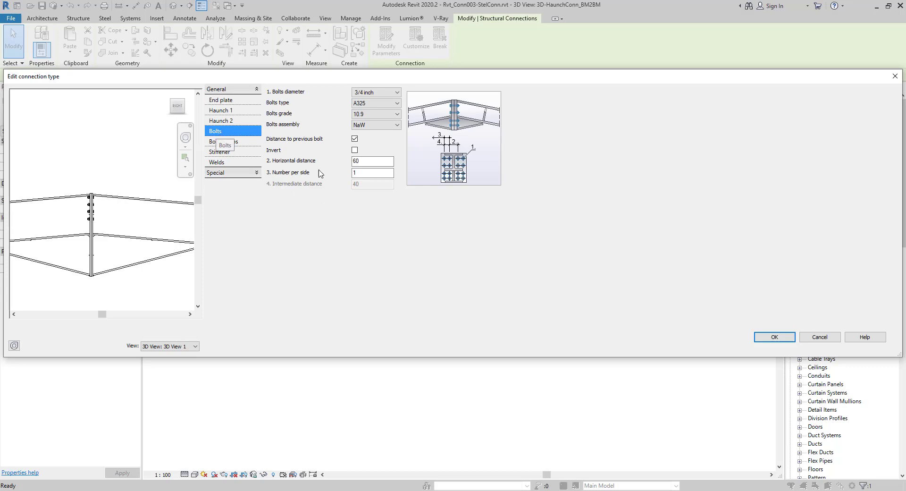
left_click(375, 103)
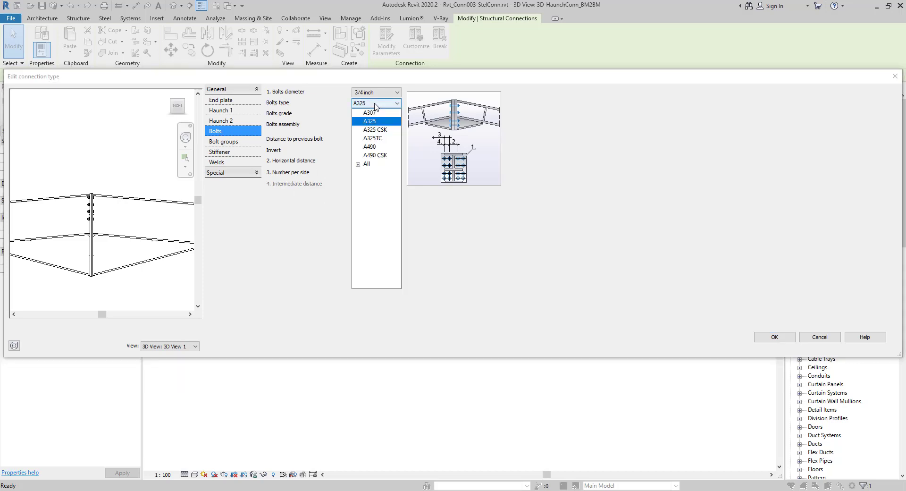
left_click(355, 165)
scroll(372, 227, "down", 3)
scroll(372, 233, "down", 3)
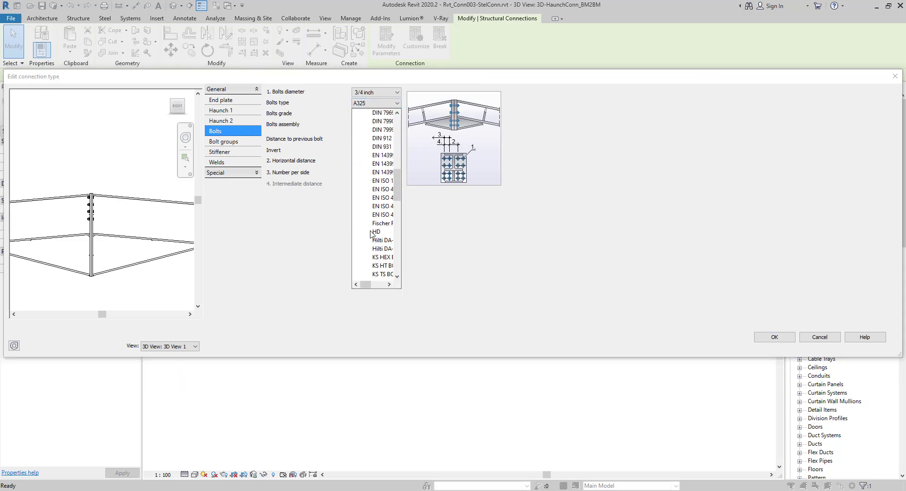
left_click_drag(367, 284, 383, 157)
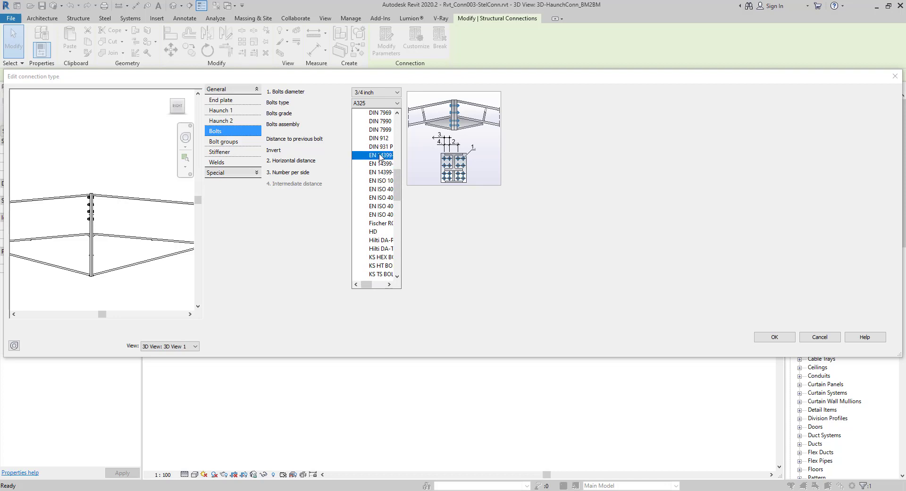
left_click(381, 157)
left_click(373, 114)
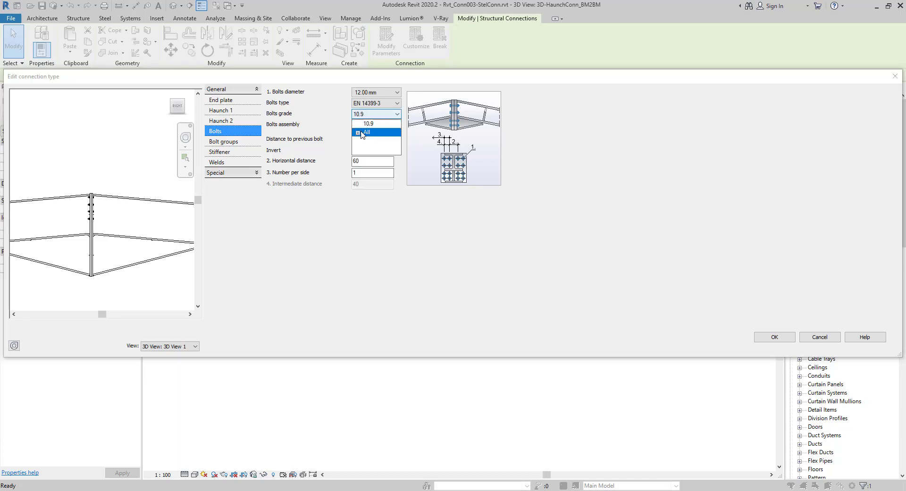
left_click(378, 150)
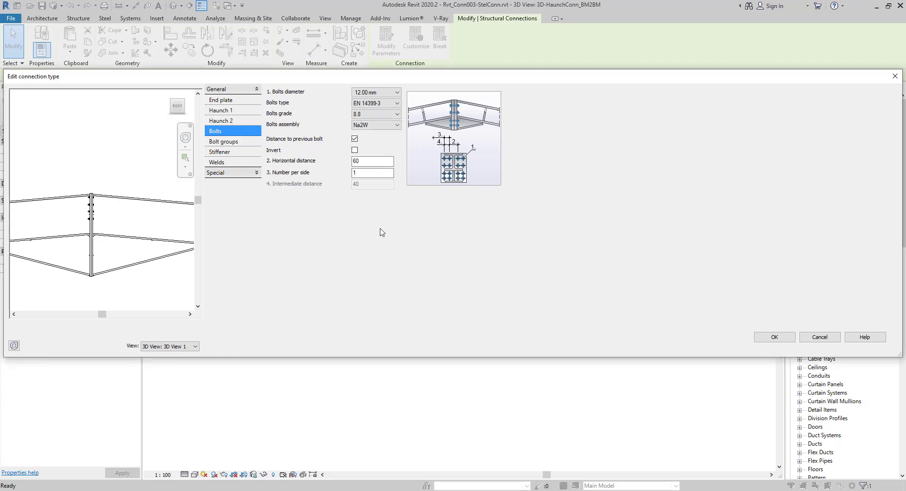
left_click(381, 94)
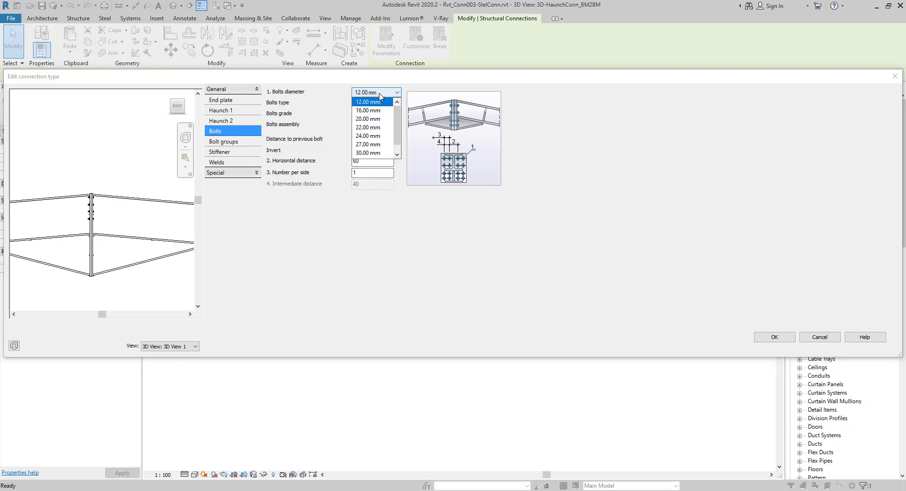
left_click(373, 127)
Set the bolt horizontal distance to 120, then show the Bolt groups settings
scroll(92, 236, "up", 2)
scroll(92, 236, "up", 3)
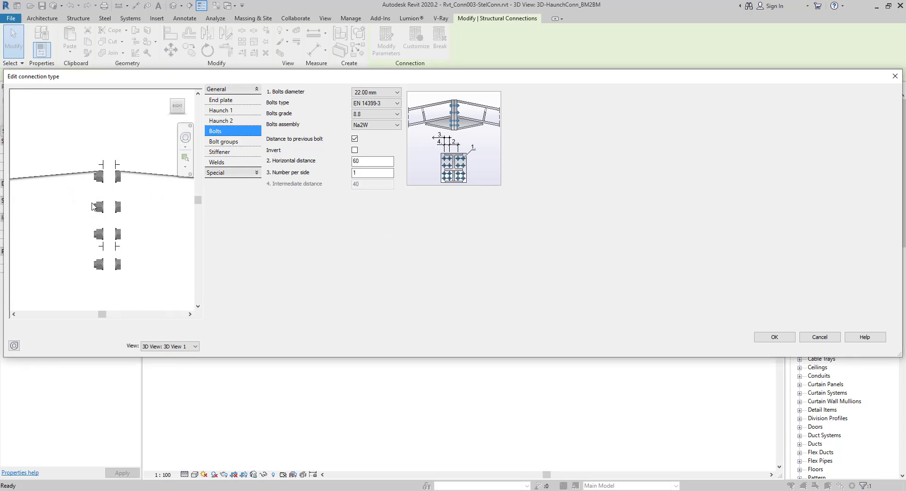
scroll(93, 236, "up", 2)
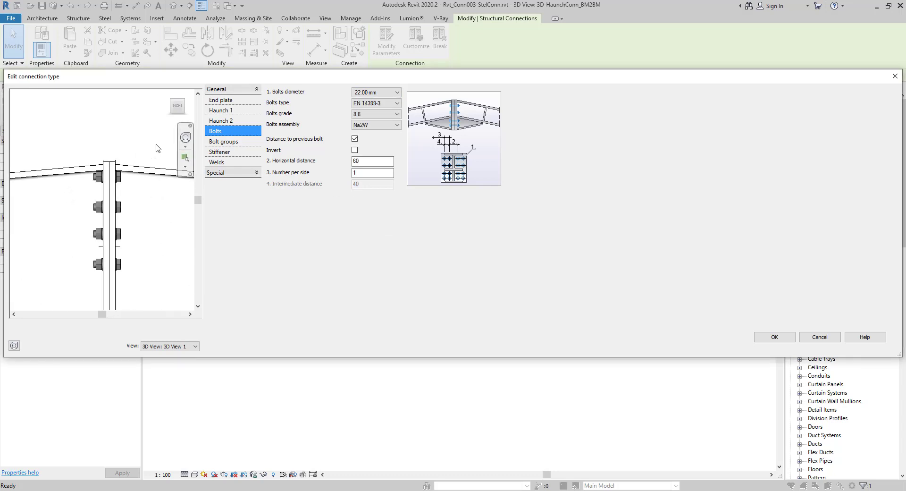
left_click(171, 100)
scroll(95, 195, "up", 1)
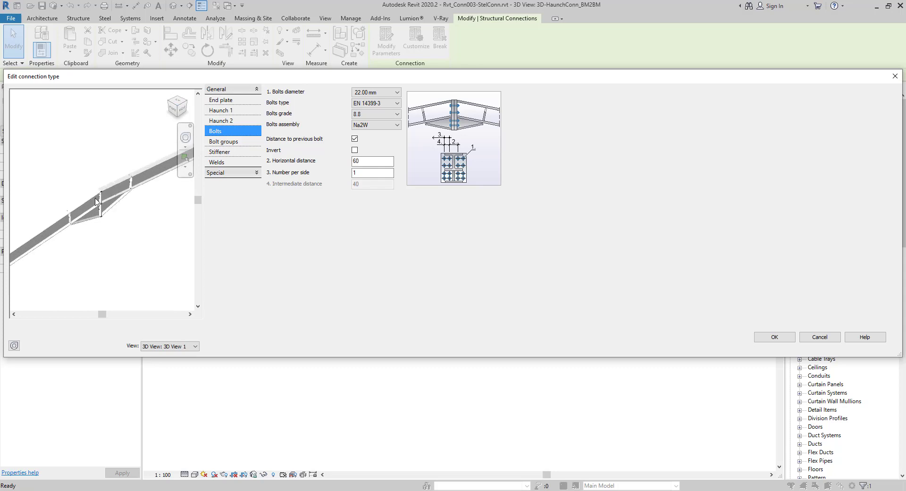
scroll(99, 200, "up", 2)
scroll(106, 212, "up", 2)
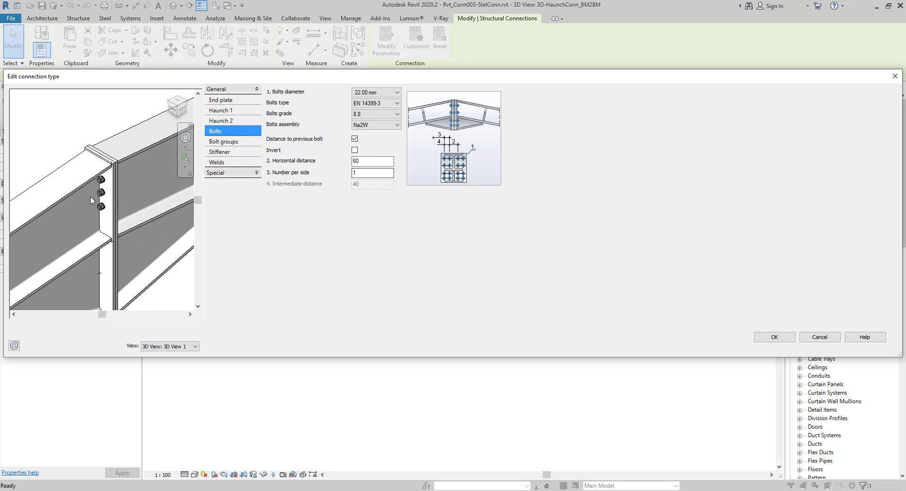
double_click(358, 161)
type("120")
left_click(366, 173)
left_click(172, 106)
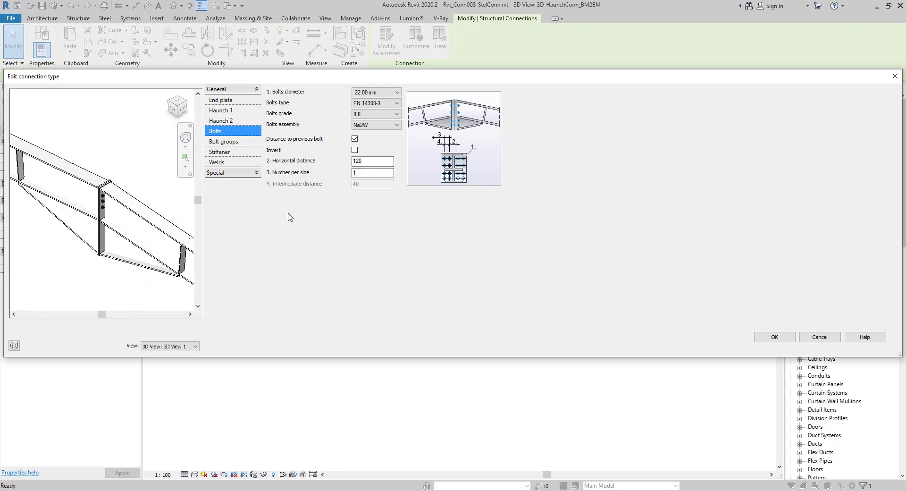
left_click(227, 146)
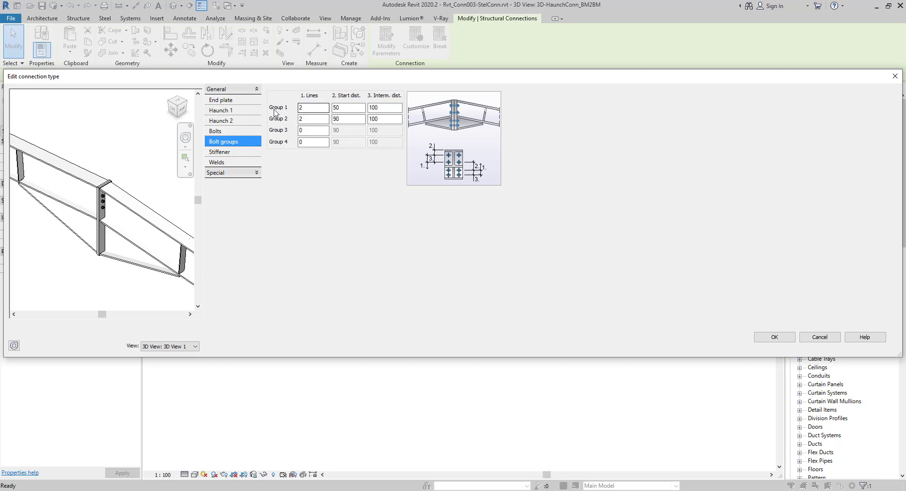
mouse_move(178, 107)
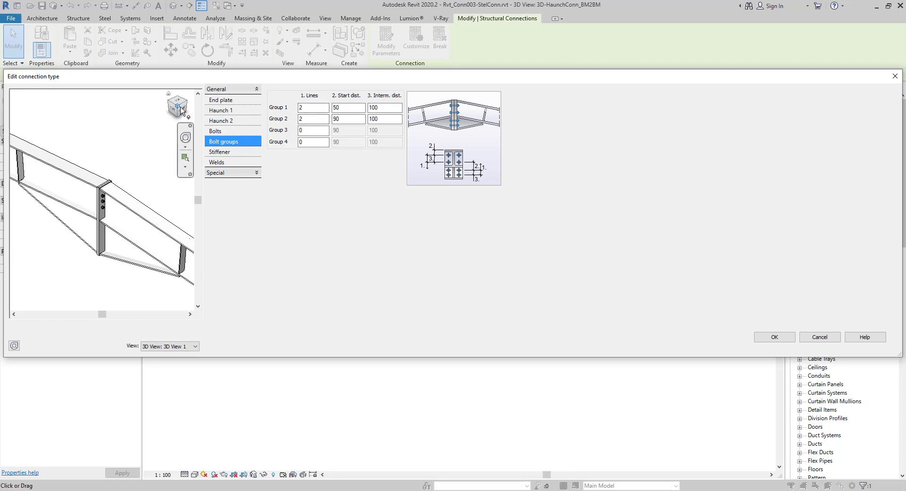
Give Group 1 and Group 2 three bolt lines each
left_click(187, 104)
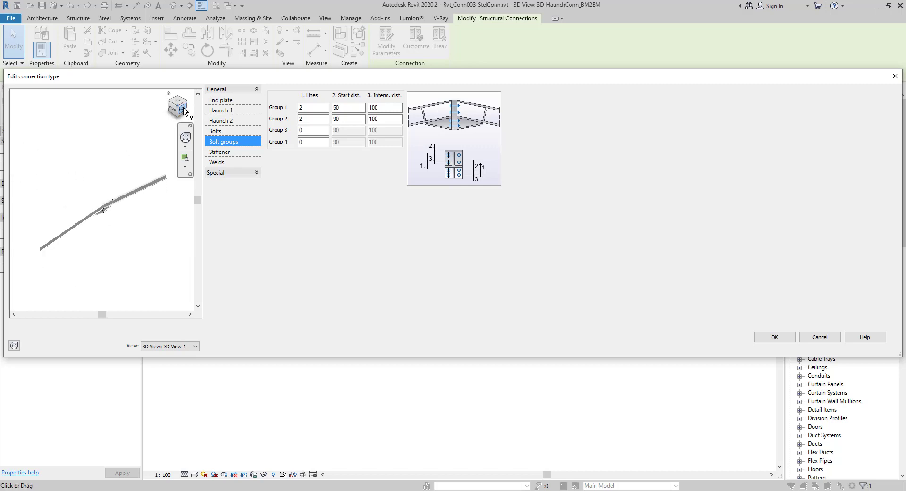
scroll(105, 200, "up", 3)
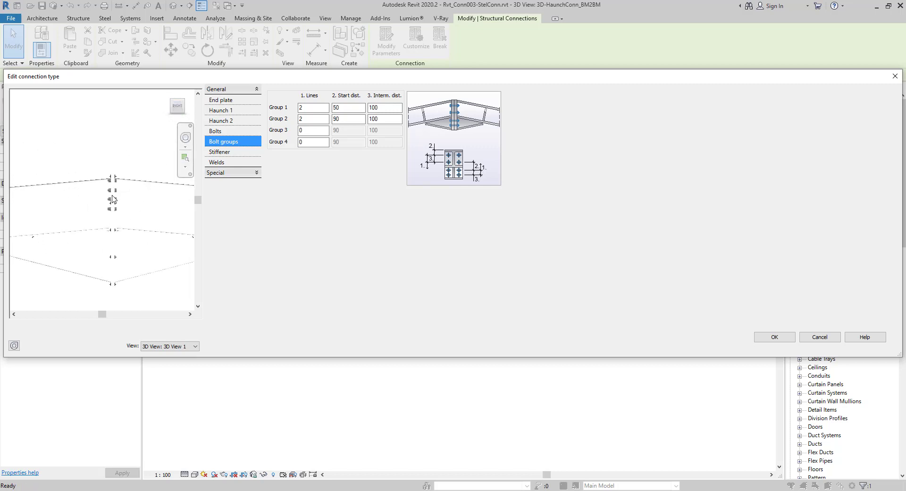
scroll(107, 189, "up", 3)
scroll(118, 184, "down", 2)
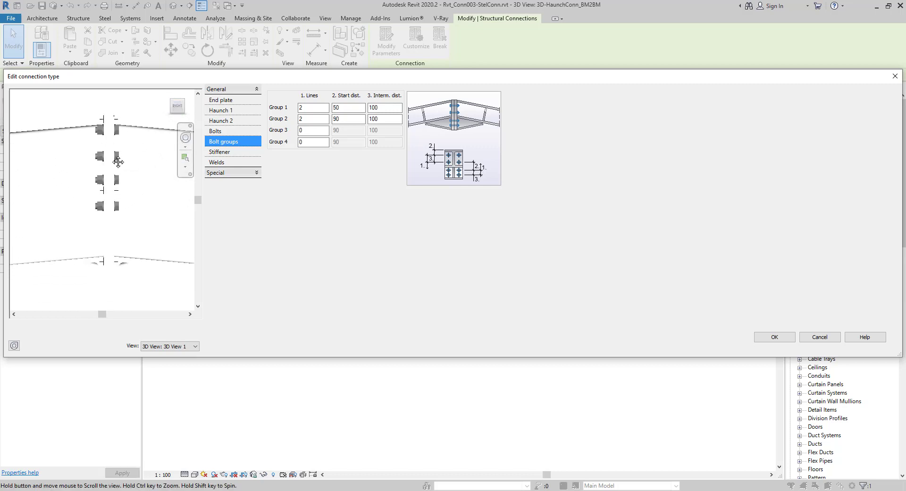
scroll(108, 189, "down", 1)
double_click(326, 110)
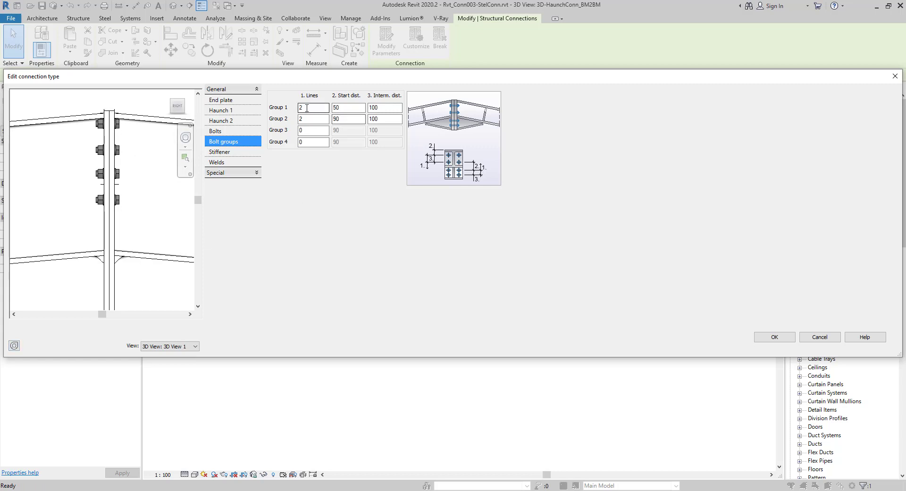
type("3")
key("Tab")
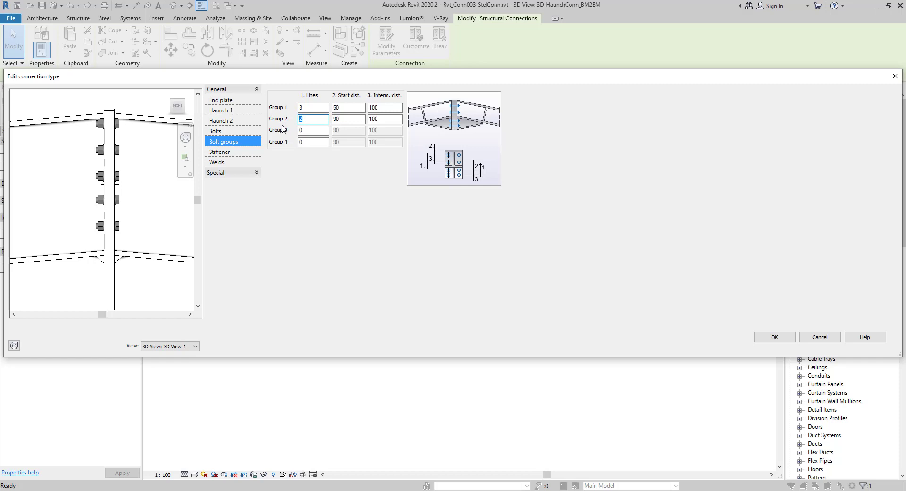
type("3")
key("Tab")
Adjust the Group 1 start distance and set its intermediate distance to 195
double_click(336, 108)
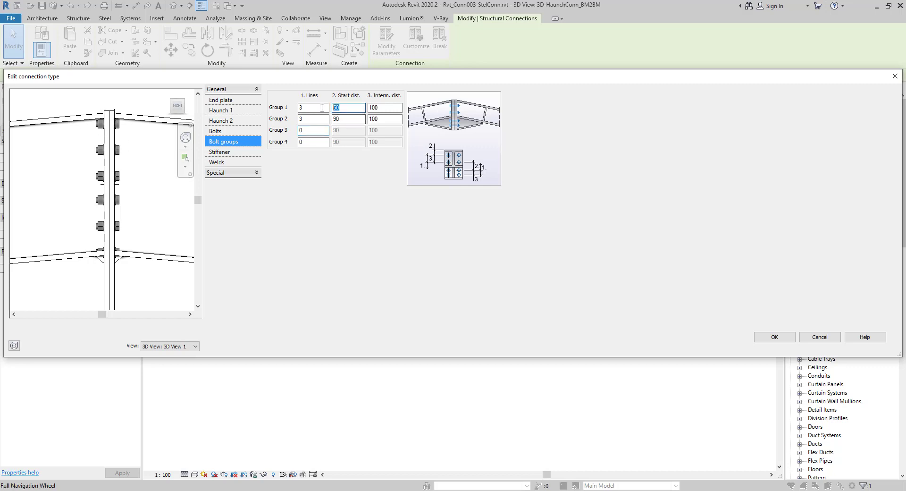
type("70")
left_click(346, 119)
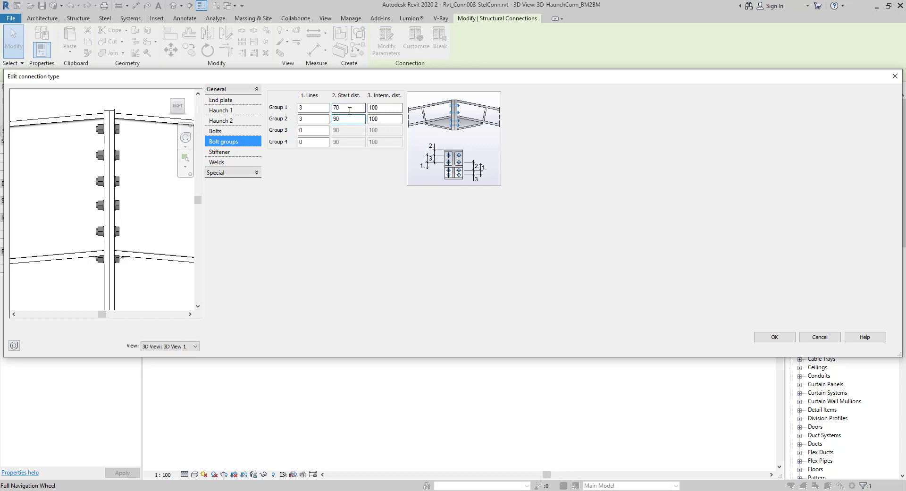
double_click(336, 108)
type("90")
left_click(347, 119)
left_click(347, 119)
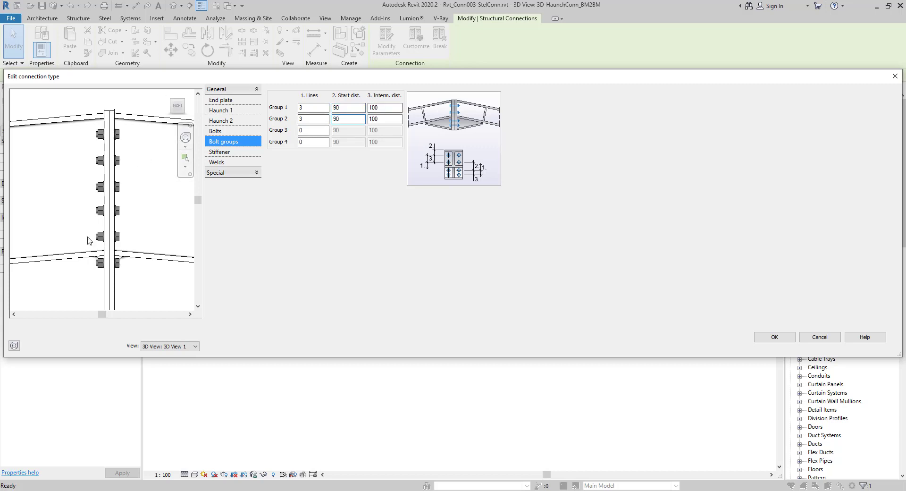
double_click(385, 108)
type("5")
left_click(383, 119)
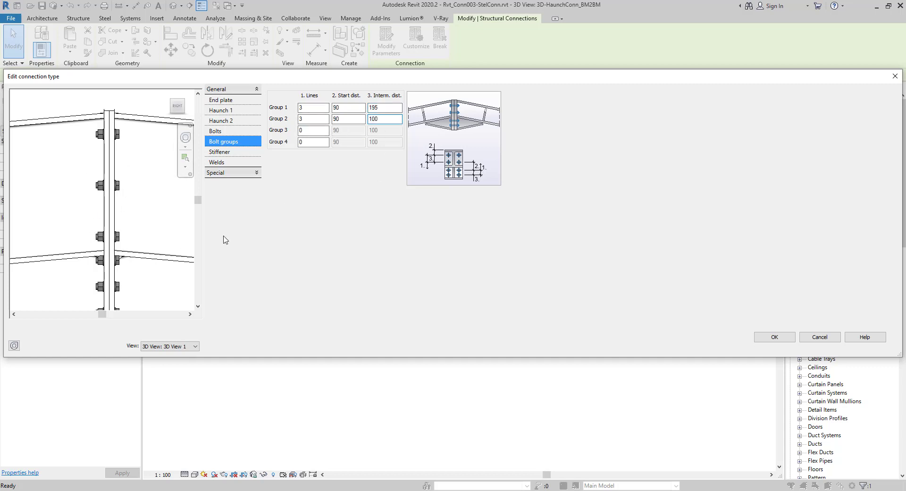
Set Group 2 start distance to 140 and intermediate distance to 195
double_click(337, 119)
type("40")
left_click(390, 119)
double_click(389, 119)
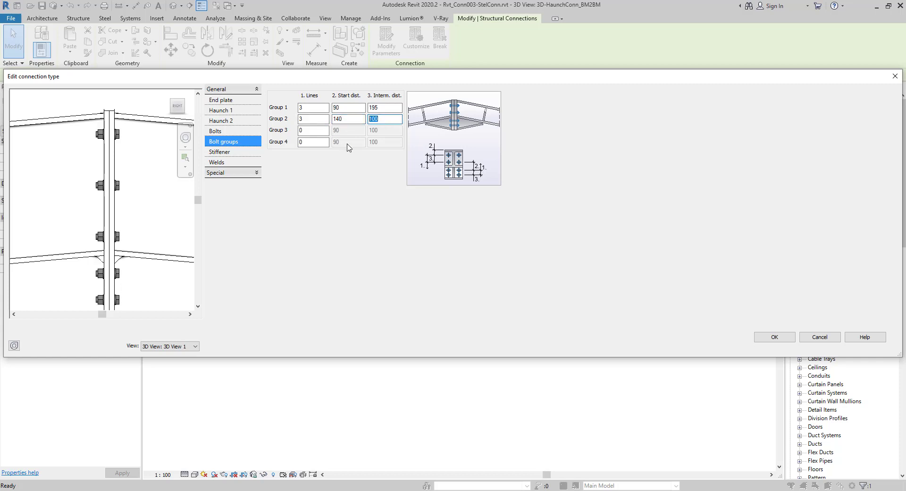
type("195")
left_click(389, 108)
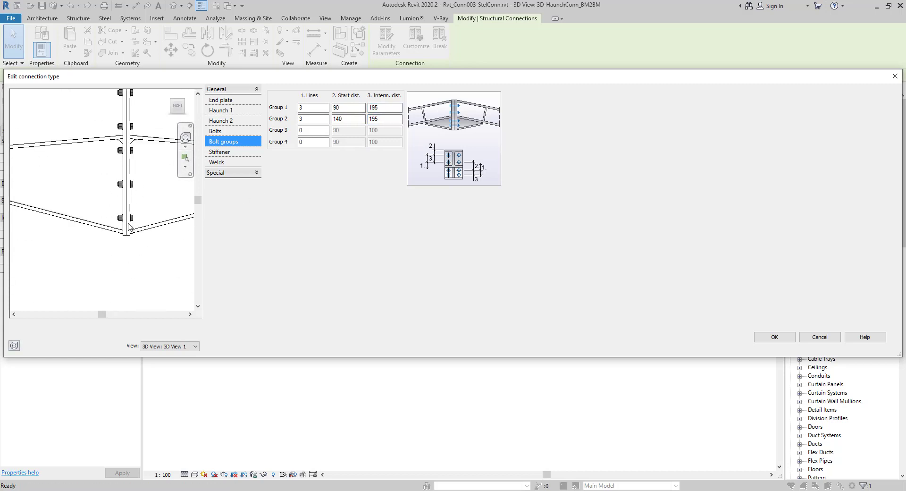
scroll(111, 151, "up", 2)
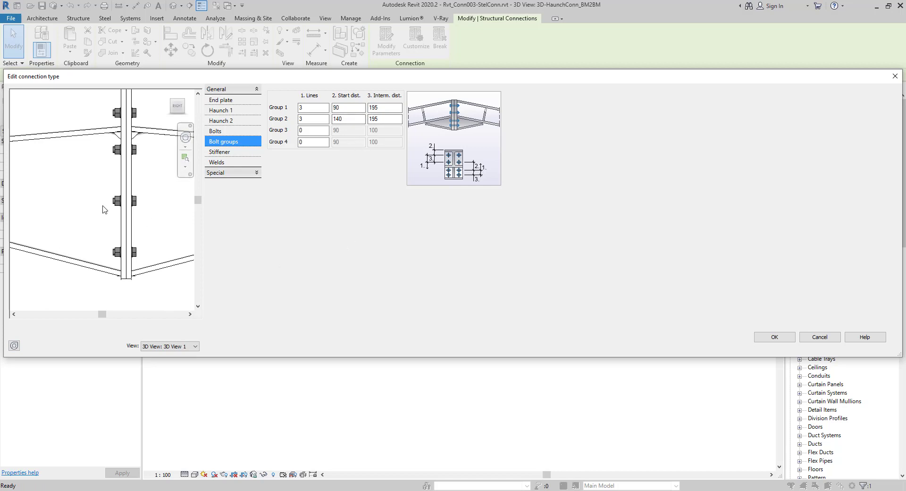
scroll(102, 207, "down", 2)
scroll(101, 194, "down", 2)
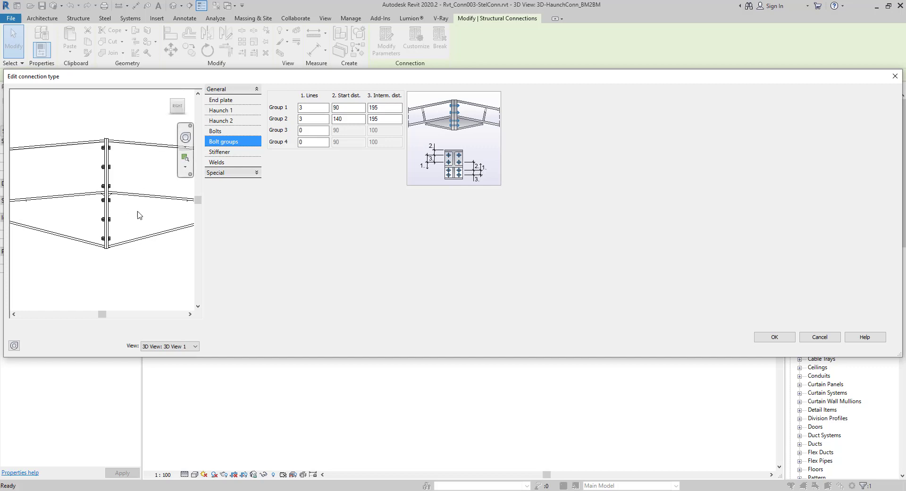
left_click_drag(170, 105, 108, 204)
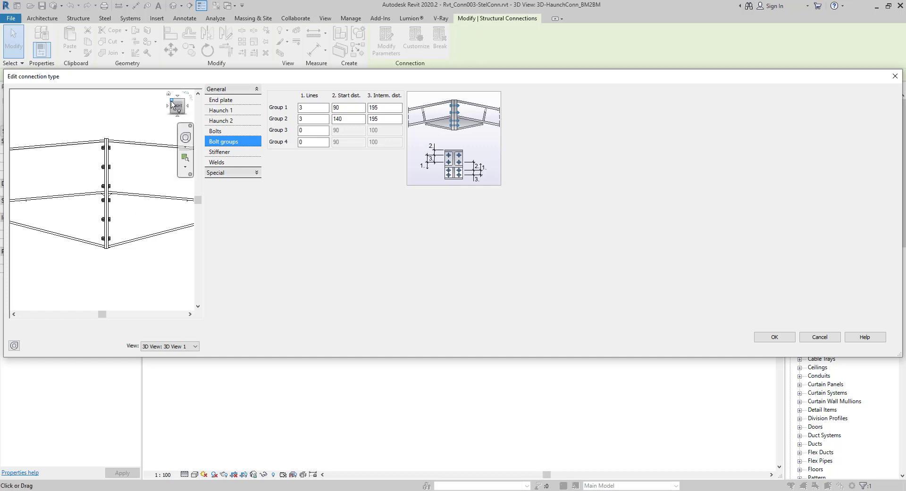
scroll(109, 204, "up", 3)
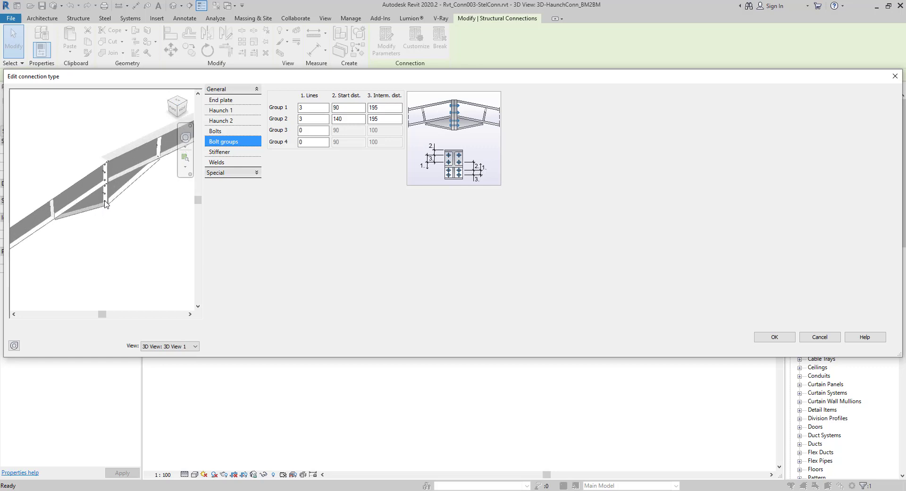
scroll(109, 203, "up", 3)
left_click(184, 112)
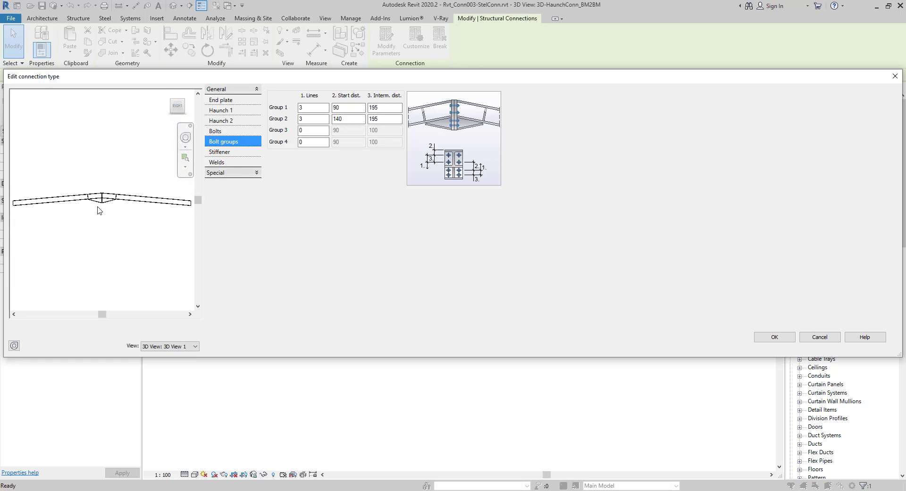
scroll(97, 204, "up", 3)
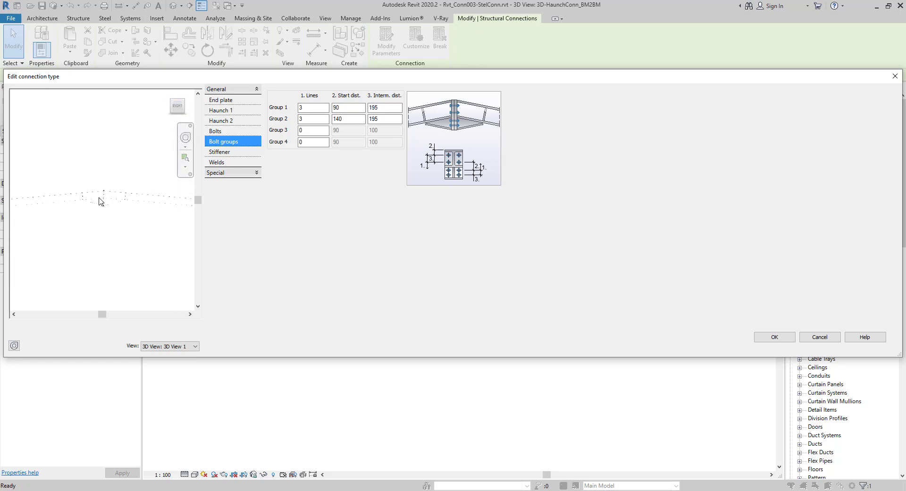
Set both stiffener thicknesses to 16
left_click(229, 153)
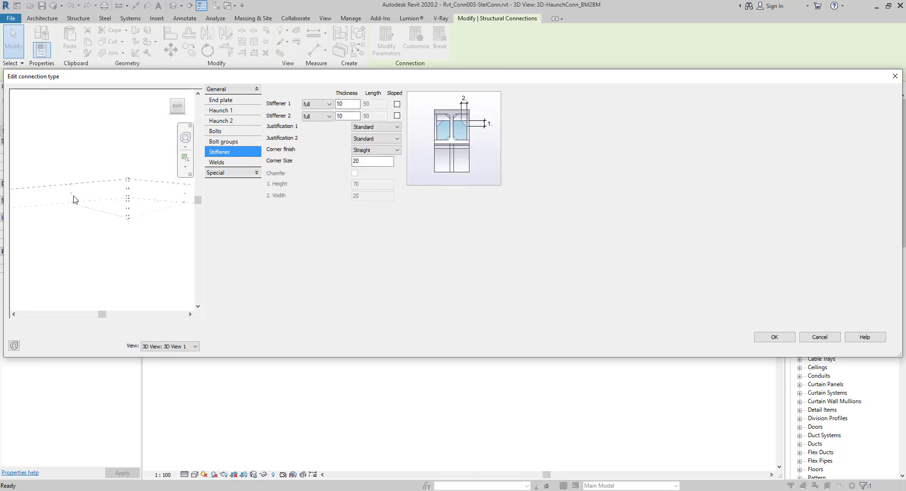
scroll(76, 196, "up", 3)
type("1")
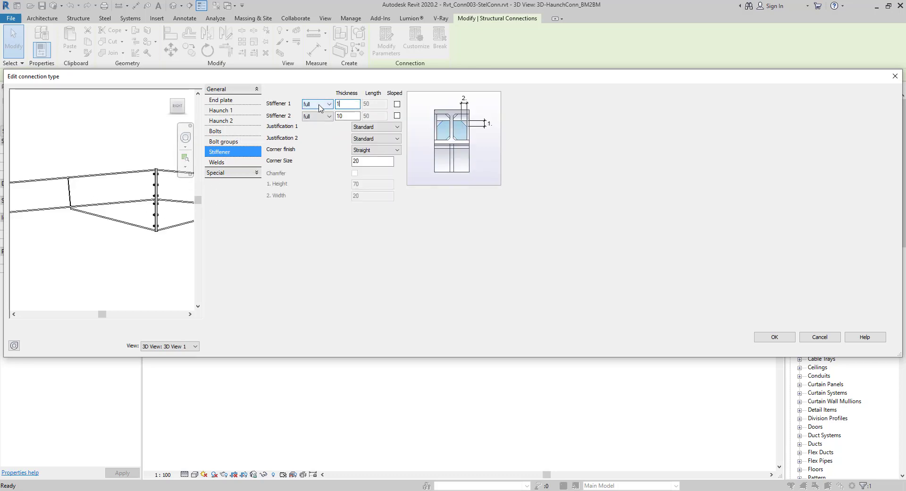
type("6")
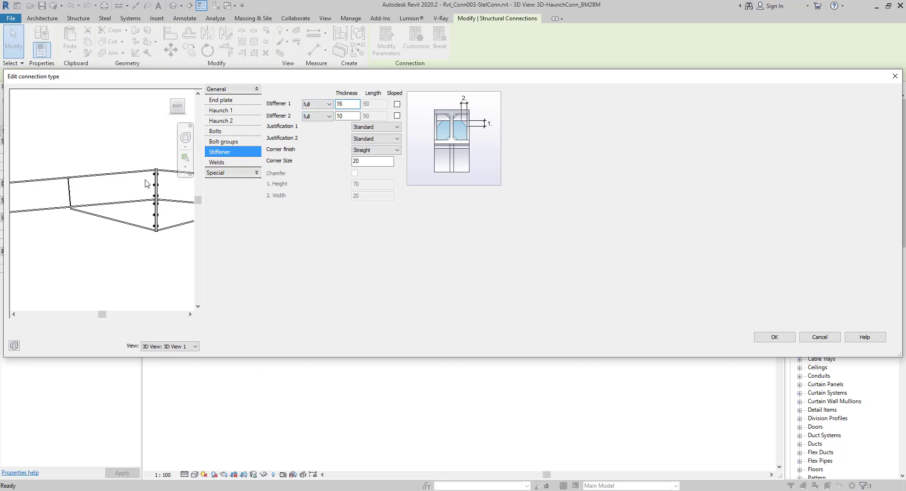
double_click(348, 115)
type("16")
Set the stiffener corner size to 16, reframing the preview on the stiffener
mouse_move(93, 236)
middle_mouse_down("shift")
mouse_move(158, 205)
mouse_move(66, 203)
middle_mouse_up("shift")
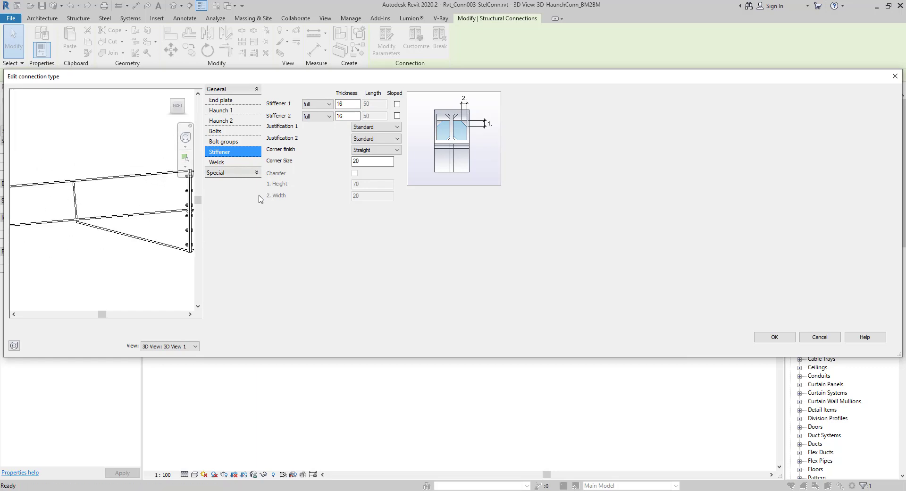
middle_click_drag(92, 264, 102, 222)
scroll(103, 222, "up", 2)
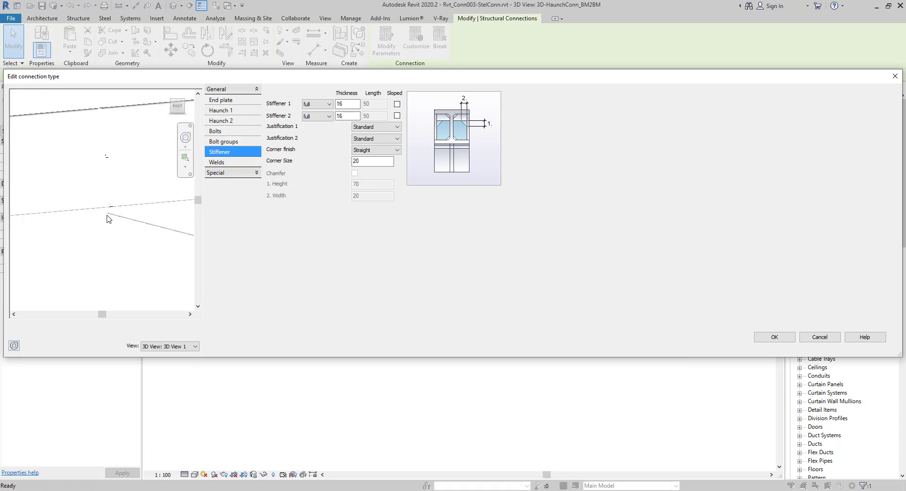
scroll(107, 217, "up", 2)
double_click(373, 161)
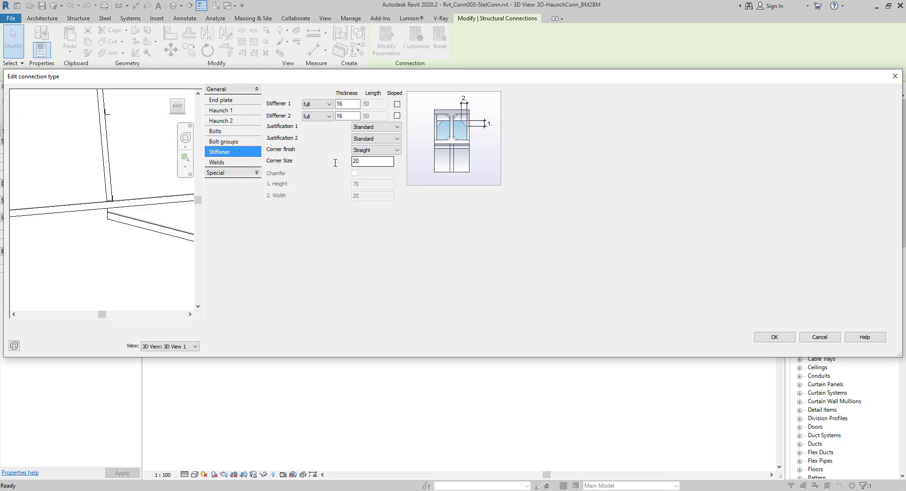
type("1")
left_click(350, 104)
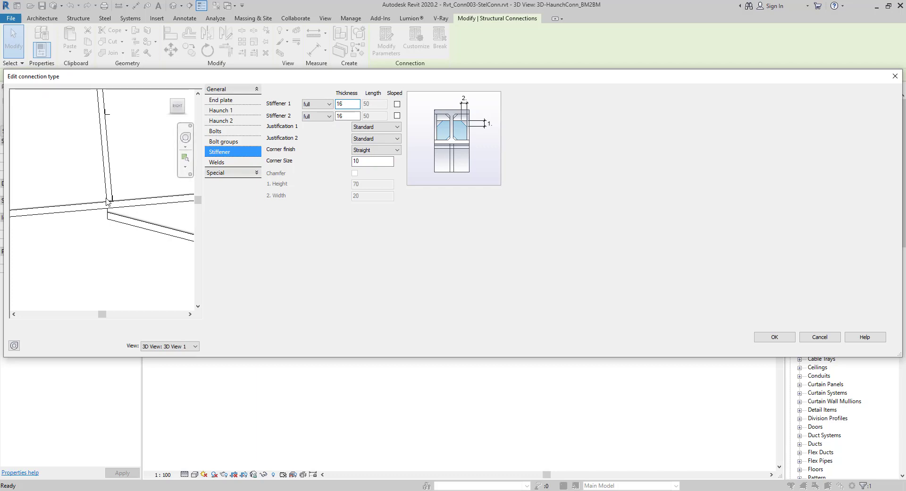
double_click(356, 162)
type("16")
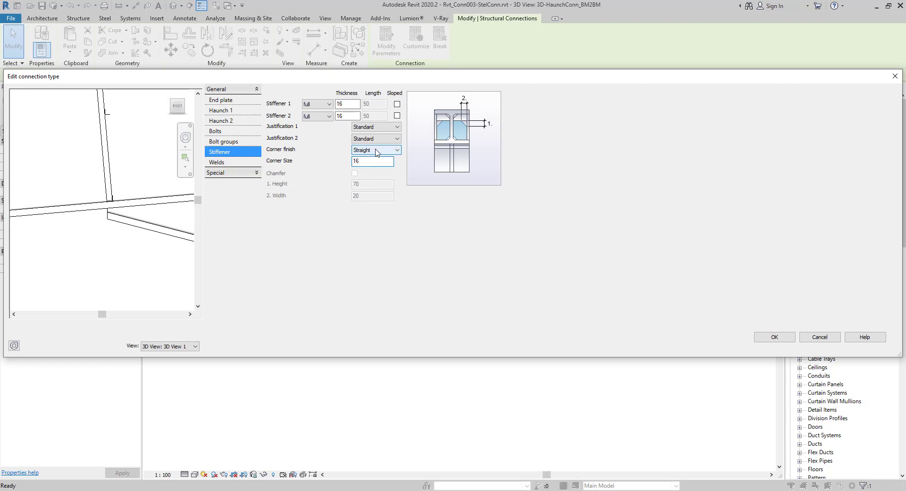
Change the stiffener corner finish to Concave, then select Haunch 1's Chamfer 1 value
left_click(376, 151)
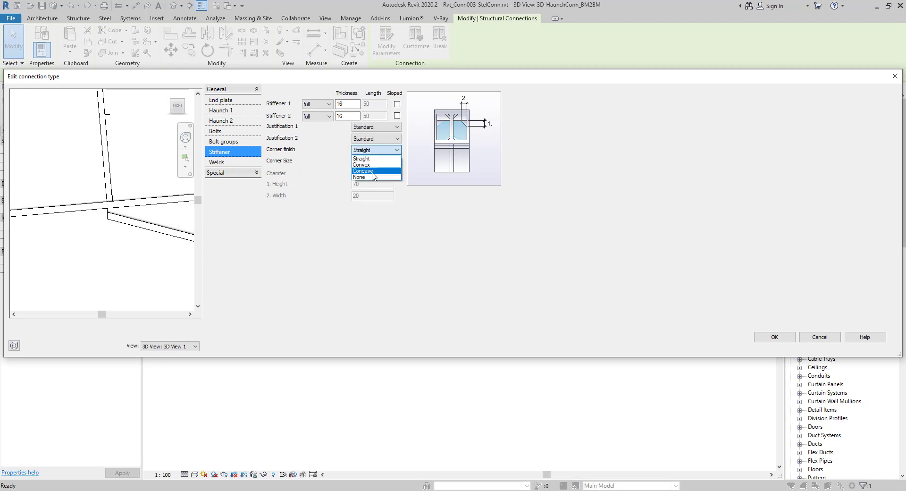
left_click(374, 174)
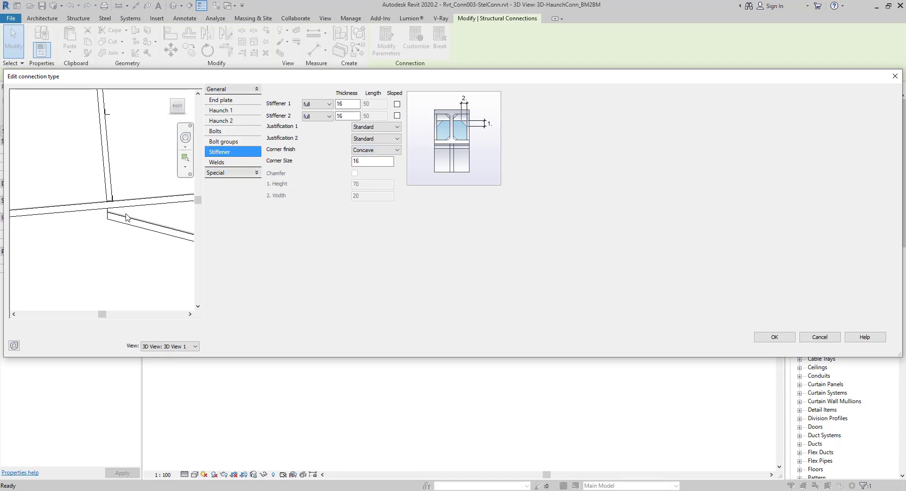
left_click(236, 113)
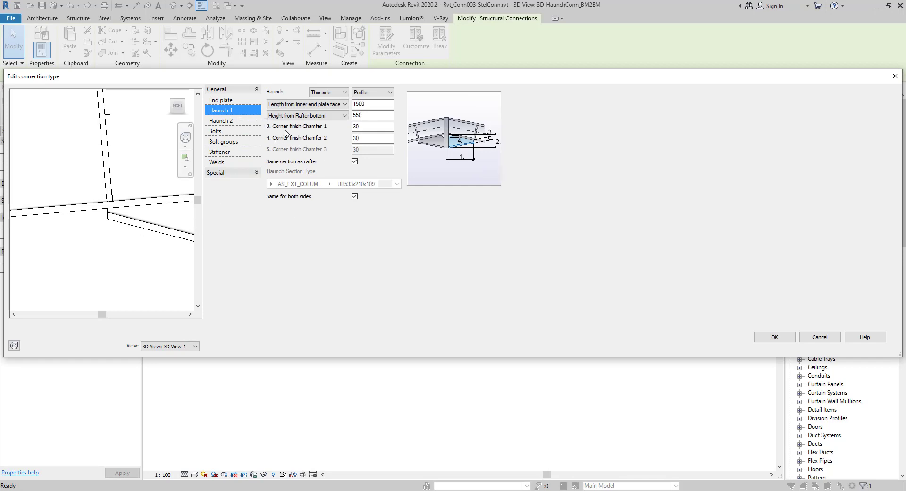
left_click(326, 127)
type("16")
Set Haunch 1 corner finish Chamfer 1 and Chamfer 2 to 16, then return to Stiffener
left_click(365, 137)
double_click(353, 138)
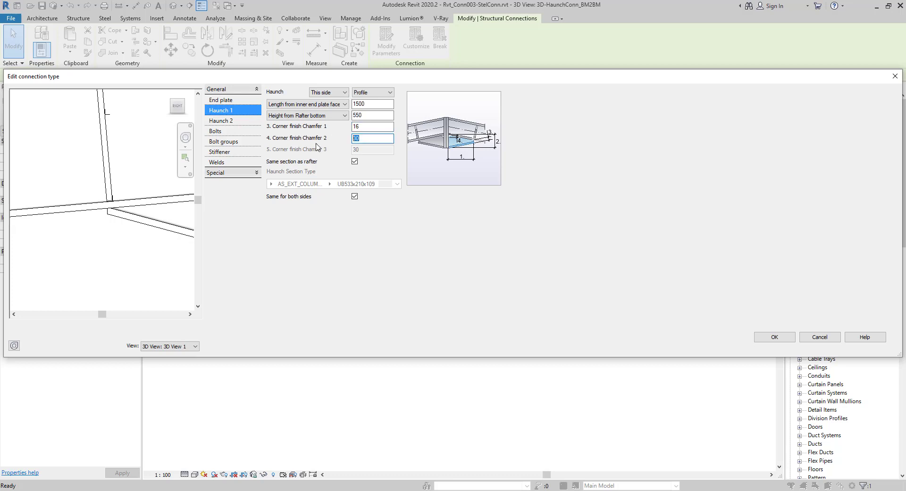
type("16")
left_click(368, 127)
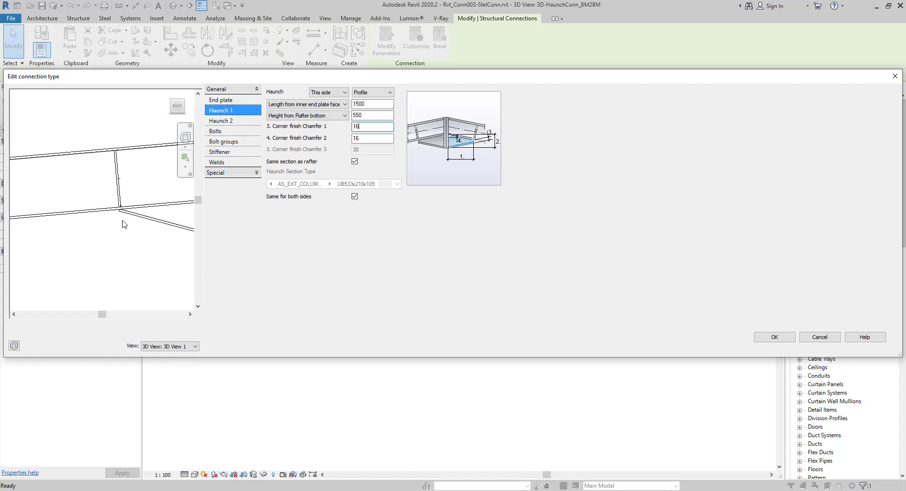
mouse_move(135, 219)
middle_mouse_down("shift")
mouse_move(80, 252)
mouse_move(113, 247)
mouse_move(79, 239)
mouse_move(100, 264)
middle_mouse_up("shift")
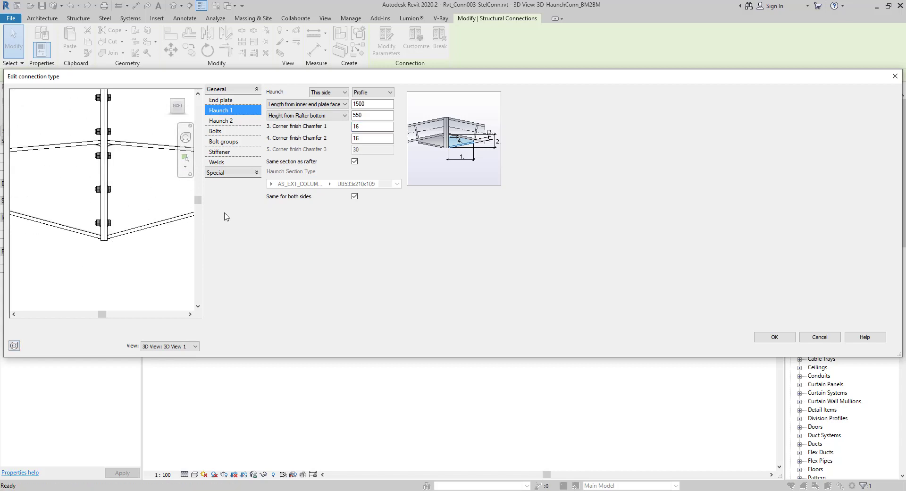
left_click(230, 153)
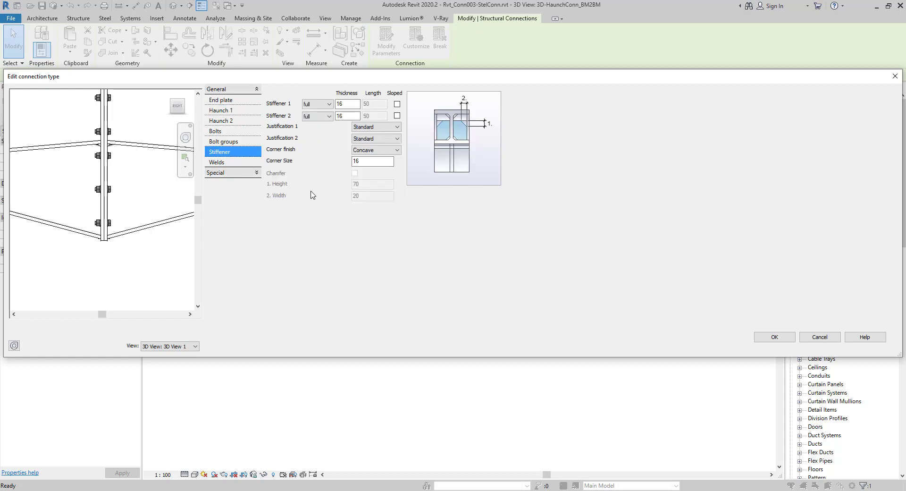
Keep Standard justification for stiffener 1 and reframe the connection preview
left_click(392, 131)
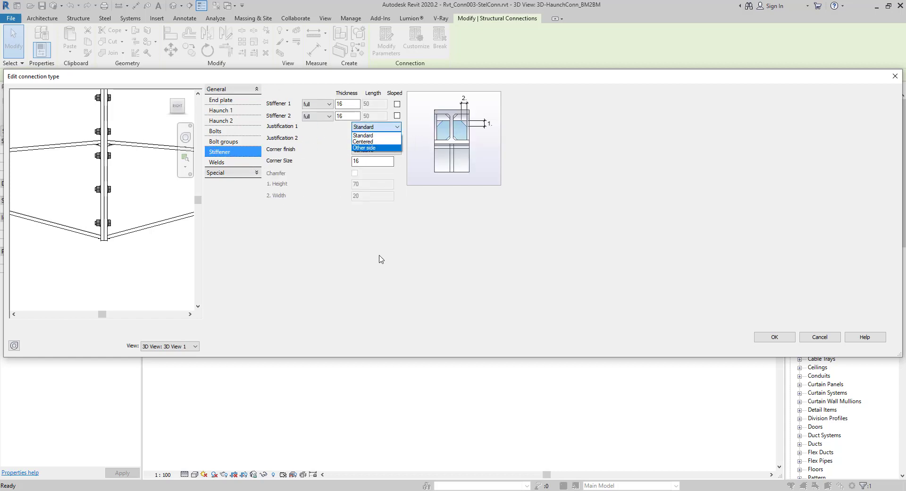
left_click(381, 131)
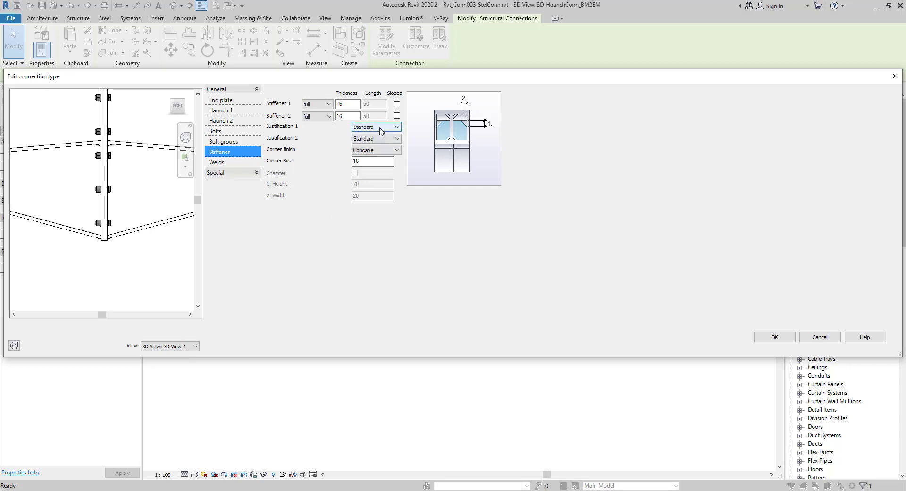
left_click(381, 132)
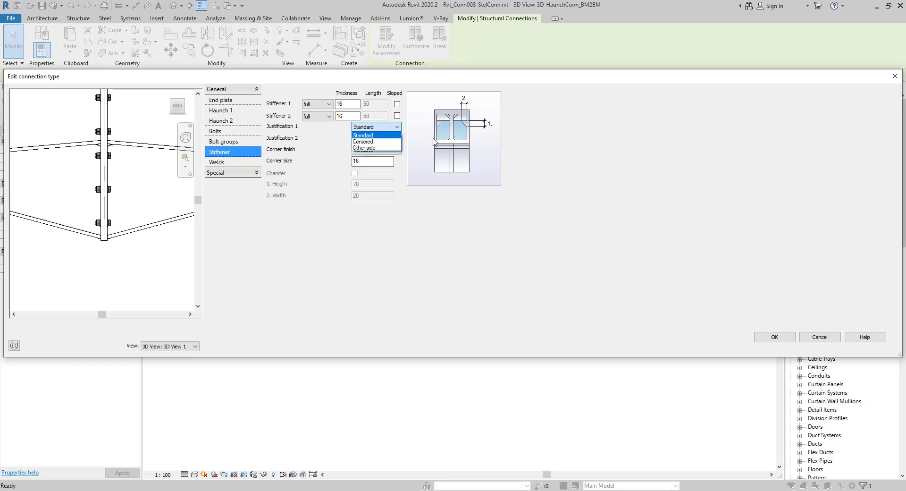
left_click(324, 253)
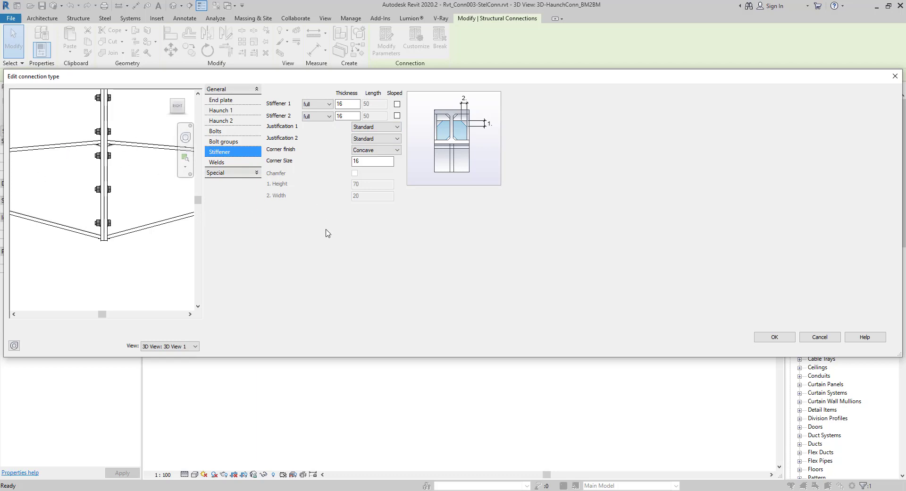
left_click(388, 127)
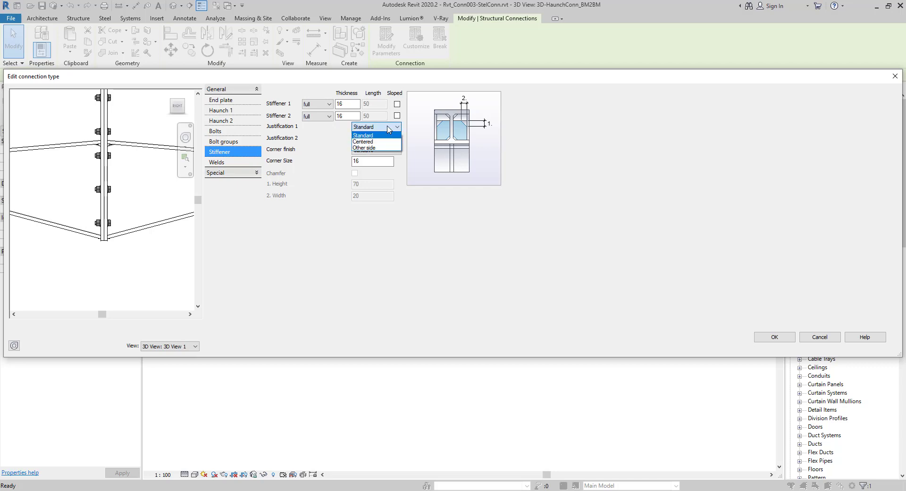
left_click(322, 244)
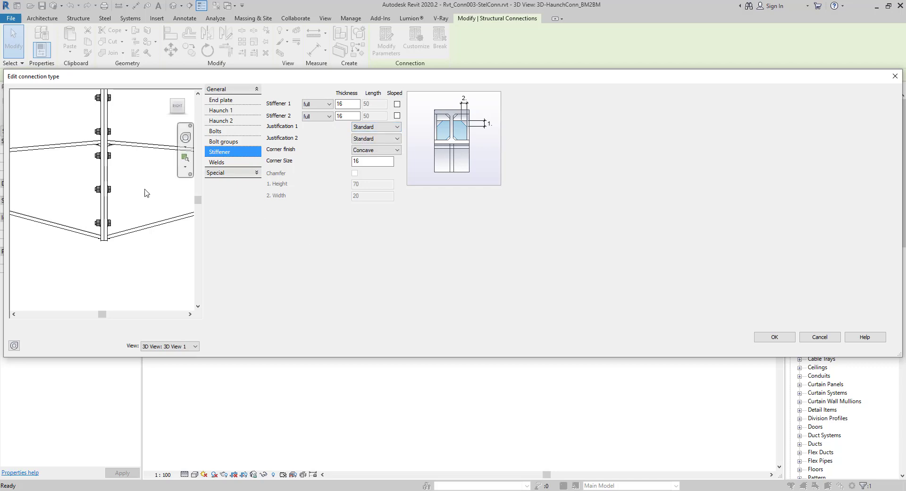
scroll(117, 186, "down", 3)
middle_click_drag(118, 186, 139, 218)
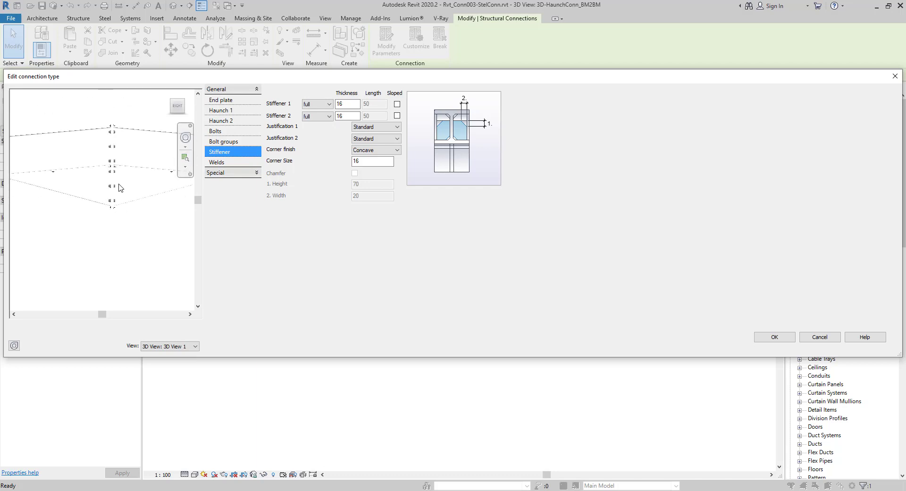
Show the weld settings and tick 'All around for end plate', orbiting the preview to inspect it
left_click(221, 162)
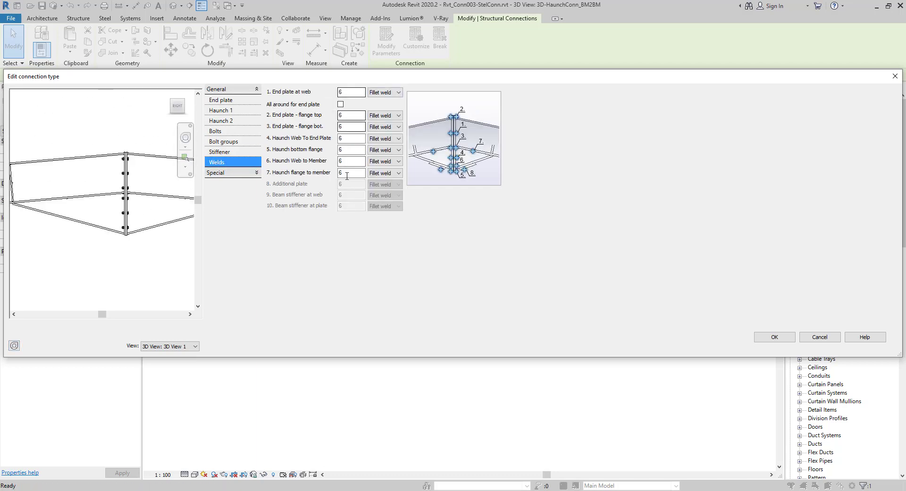
left_click(340, 104)
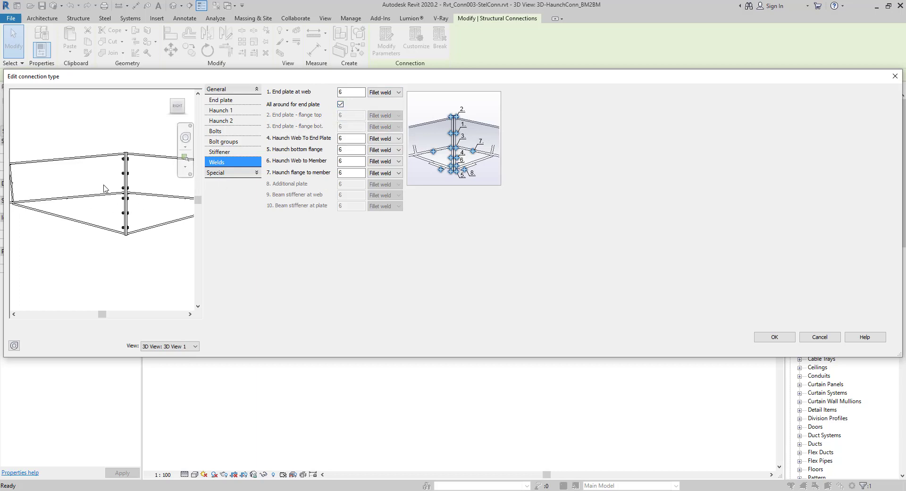
mouse_move(177, 106)
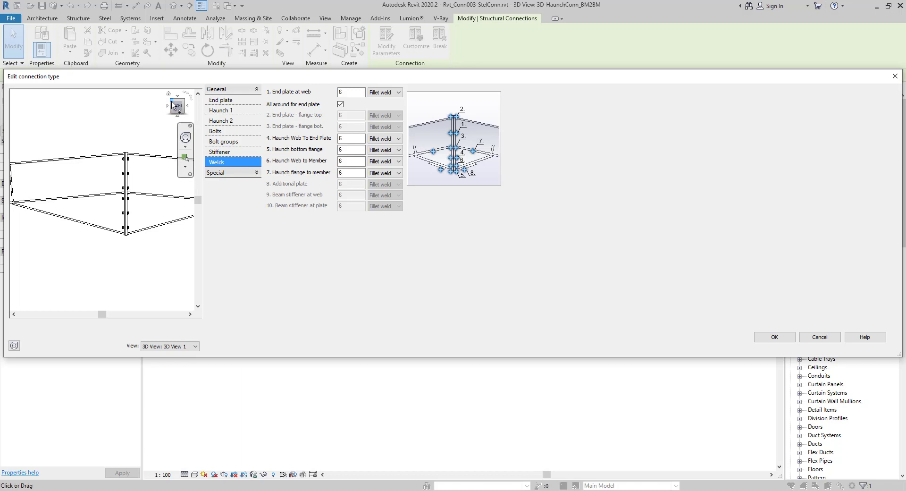
left_click_drag(172, 102, 97, 198)
scroll(96, 198, "up", 2)
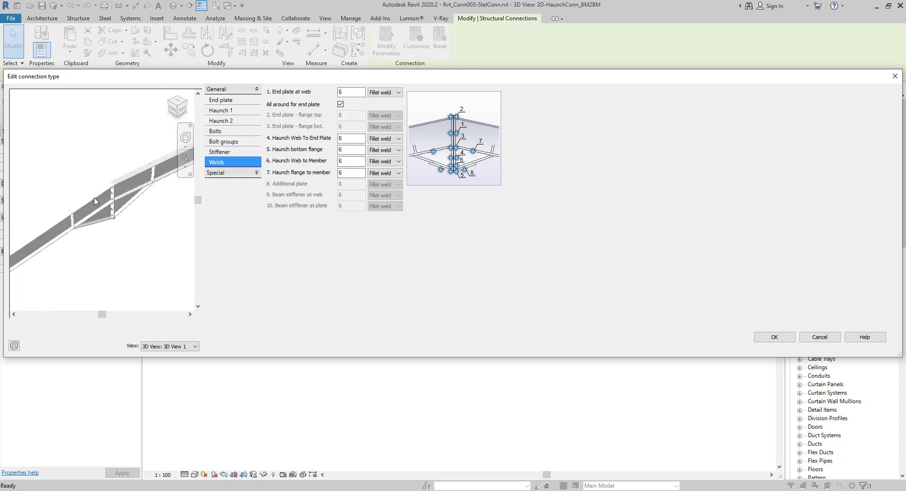
scroll(113, 208, "up", 2)
scroll(132, 220, "up", 2)
scroll(151, 230, "up", 1)
scroll(150, 229, "up", 1)
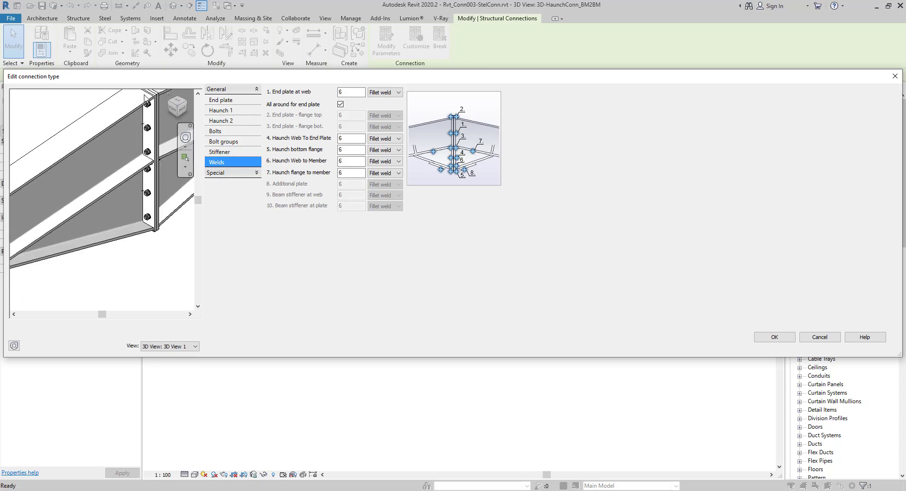
scroll(157, 231, "up", 1)
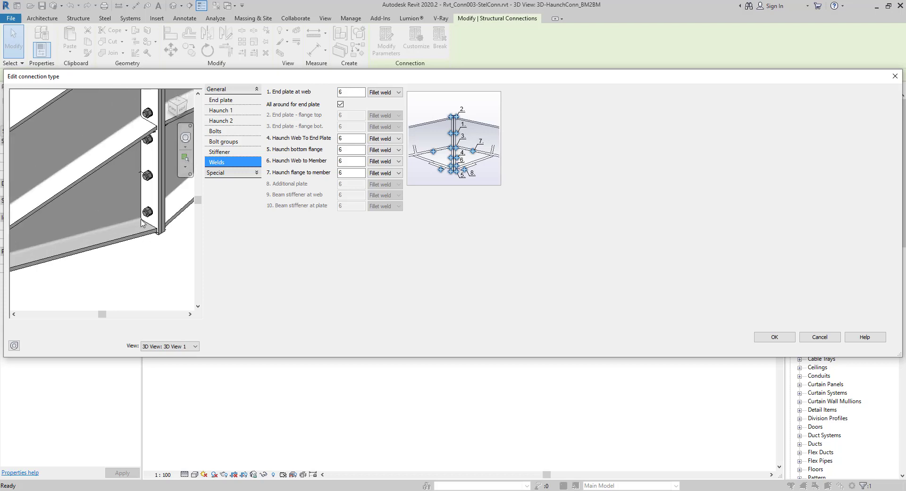
middle_click_drag(135, 128, 116, 245, "shift")
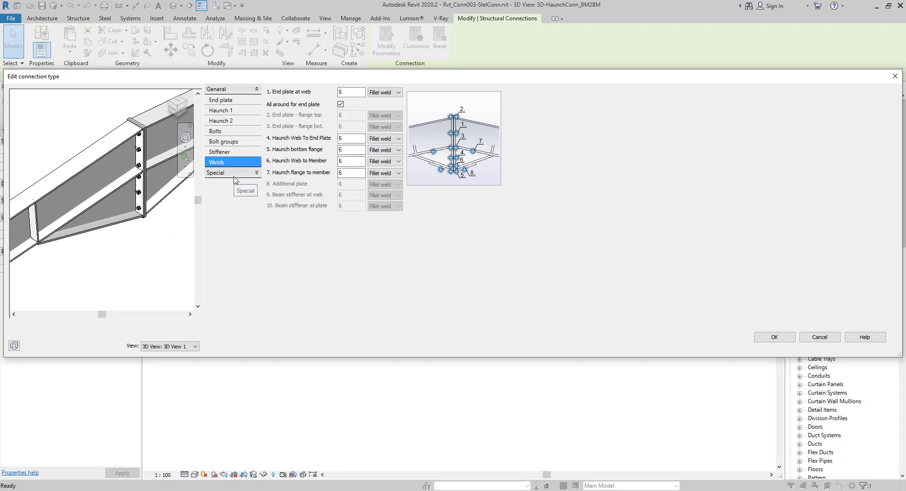
Keep Fillet weld for the end plate at web and haunch web welds, then expand Special
key("Tab")
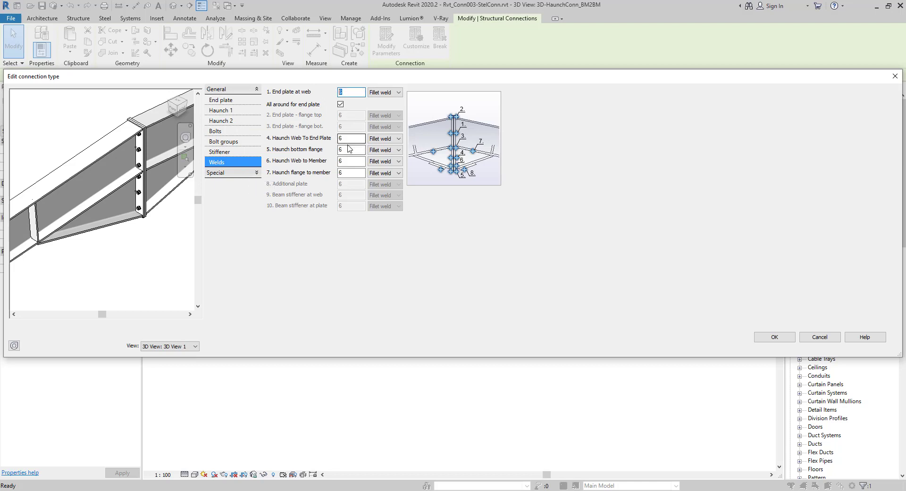
left_click(332, 139)
left_click(399, 93)
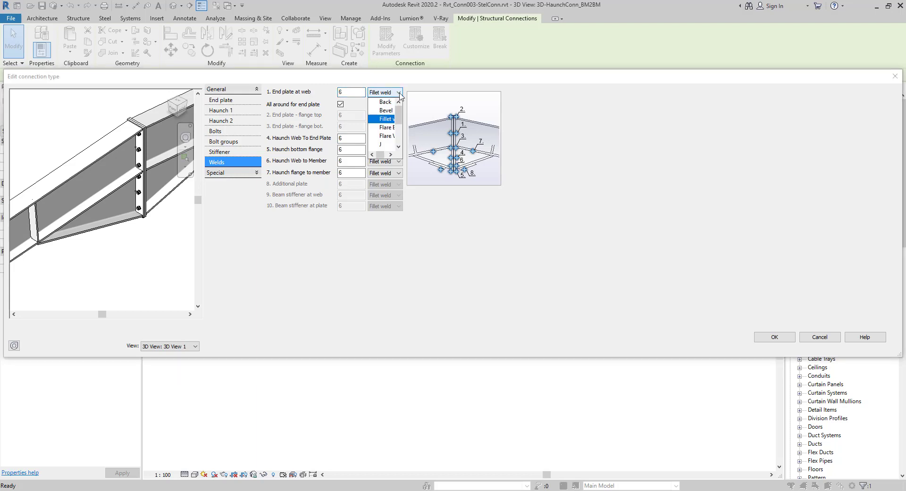
left_click_drag(381, 155, 382, 161)
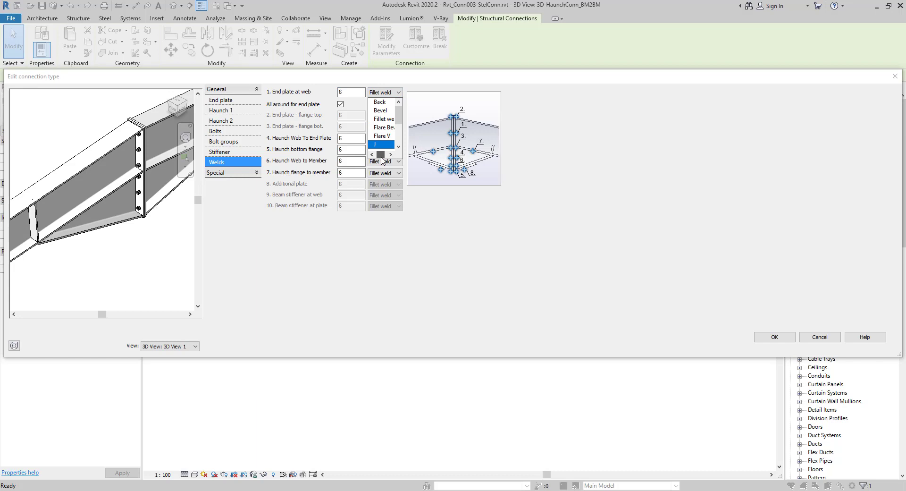
left_click_drag(381, 157, 381, 157)
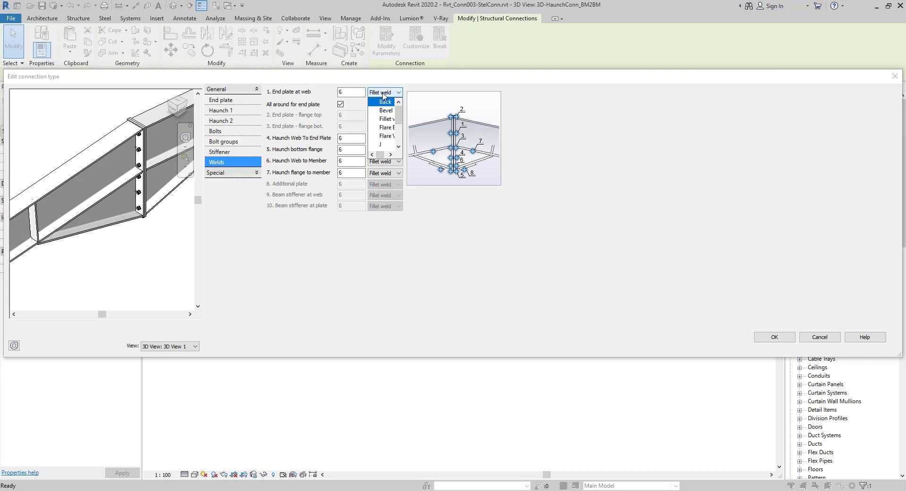
left_click(437, 278)
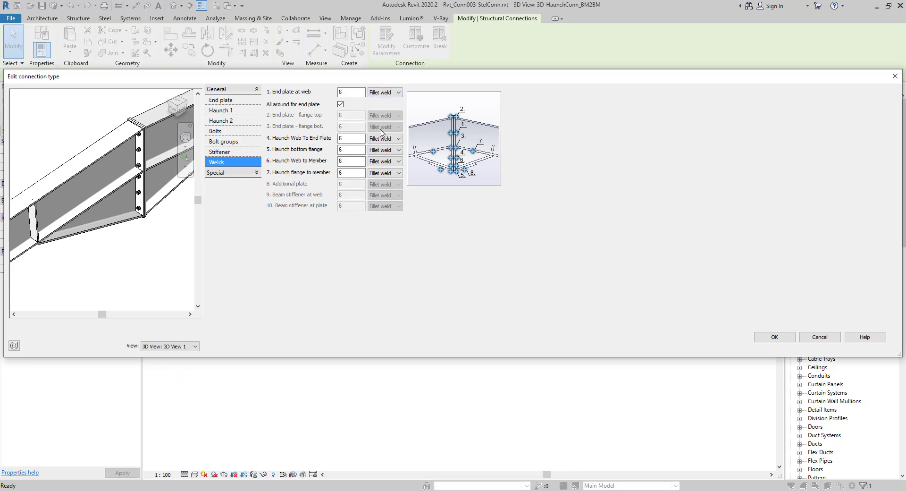
left_click(399, 139)
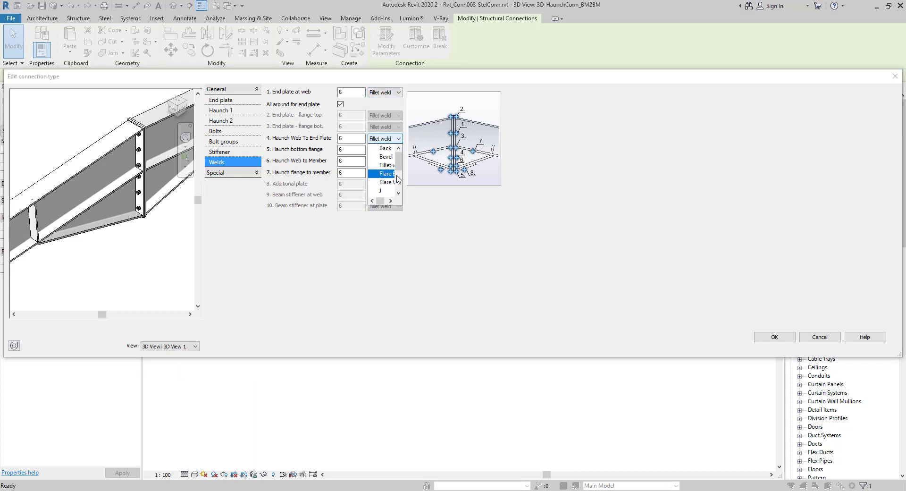
left_click_drag(397, 175, 397, 191)
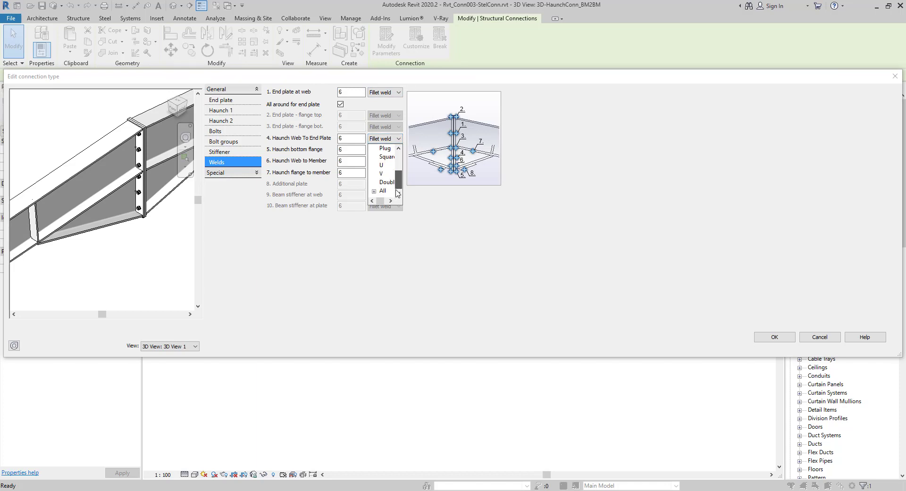
left_click(374, 191)
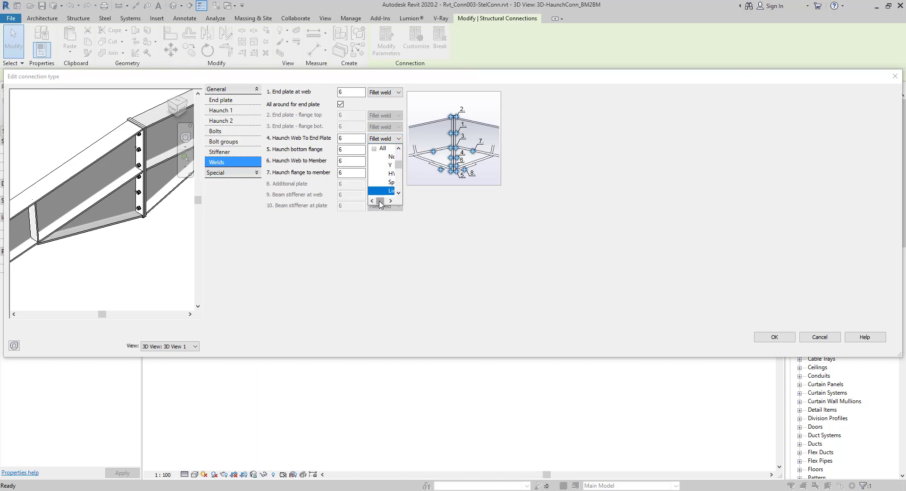
left_click_drag(381, 204, 380, 202)
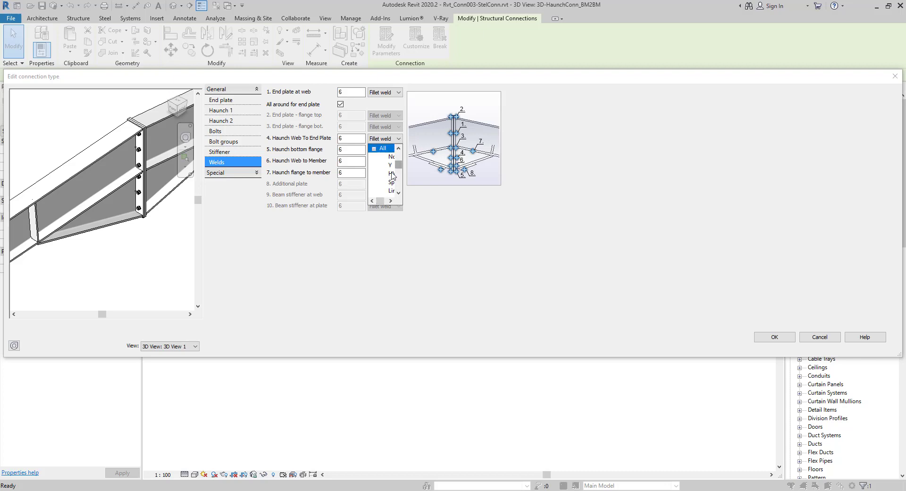
left_click(406, 249)
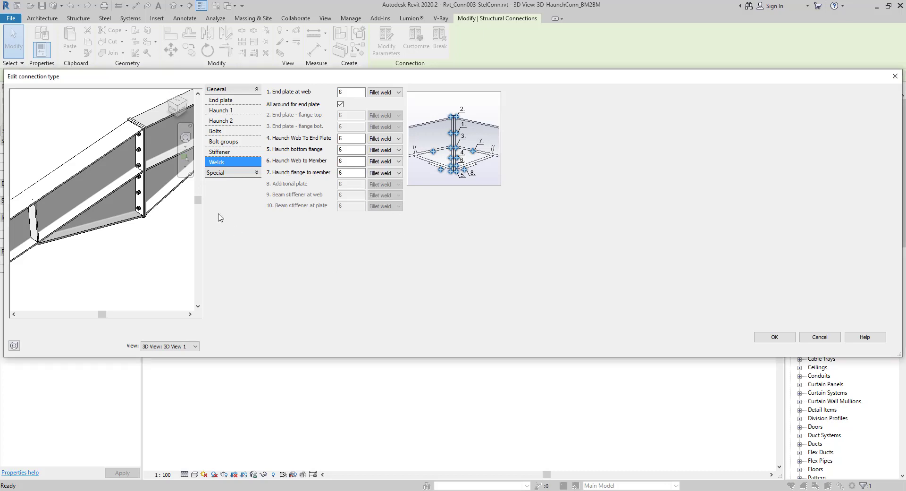
left_click(242, 175)
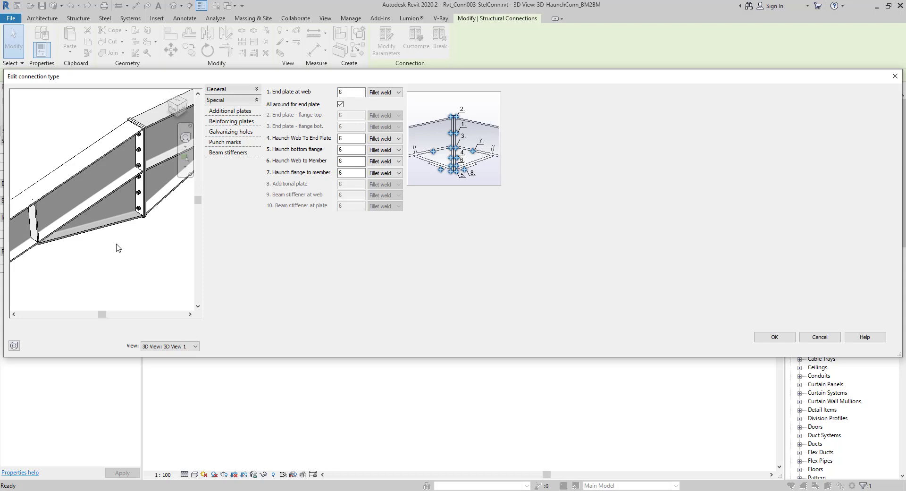
View the preview from the right and review Additional and Reinforcing plates, leaving both off
left_click(183, 108)
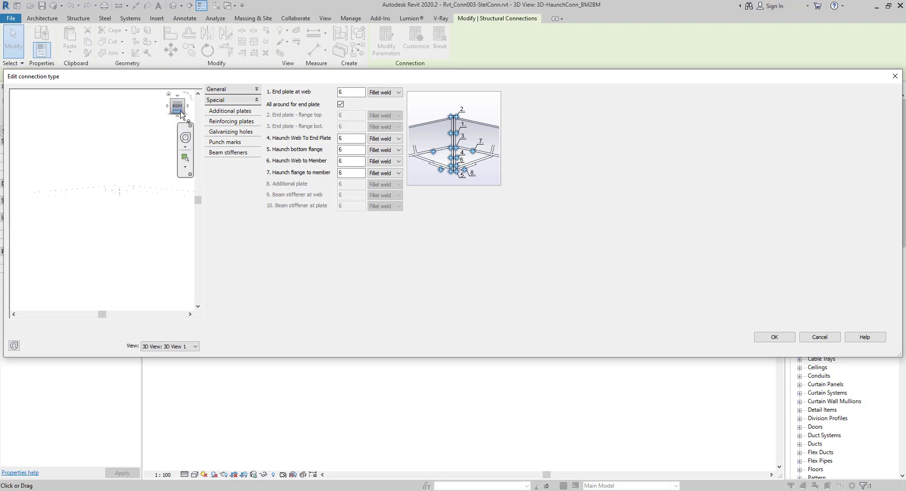
scroll(92, 208, "up", 2)
scroll(109, 197, "up", 2)
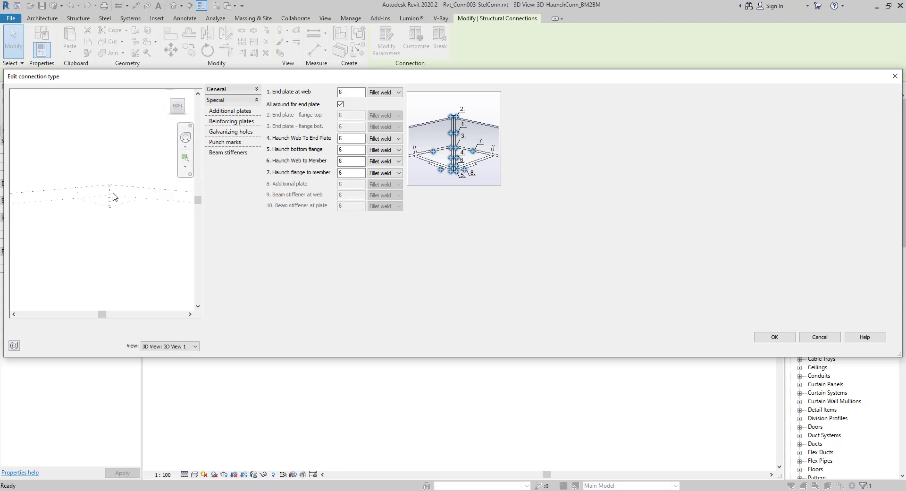
left_click(240, 111)
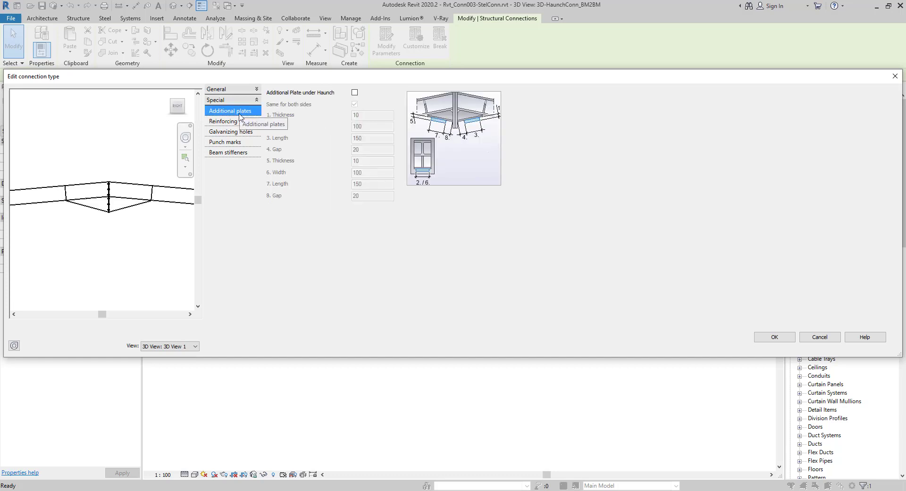
scroll(71, 204, "up", 3)
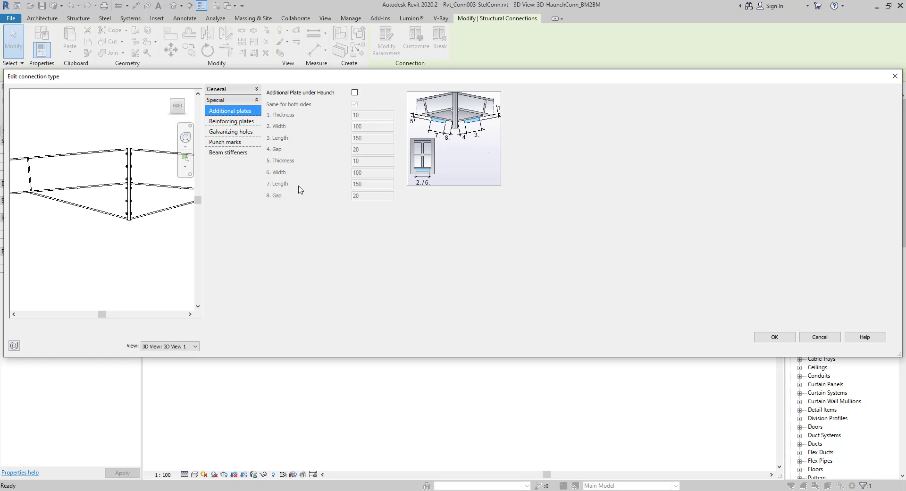
left_click(232, 122)
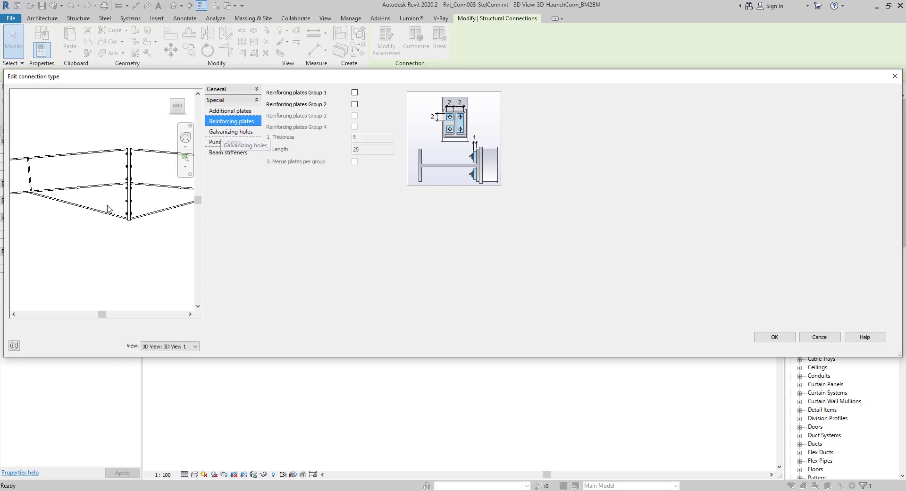
scroll(126, 145, "up", 2)
scroll(126, 144, "up", 2)
scroll(126, 145, "up", 2)
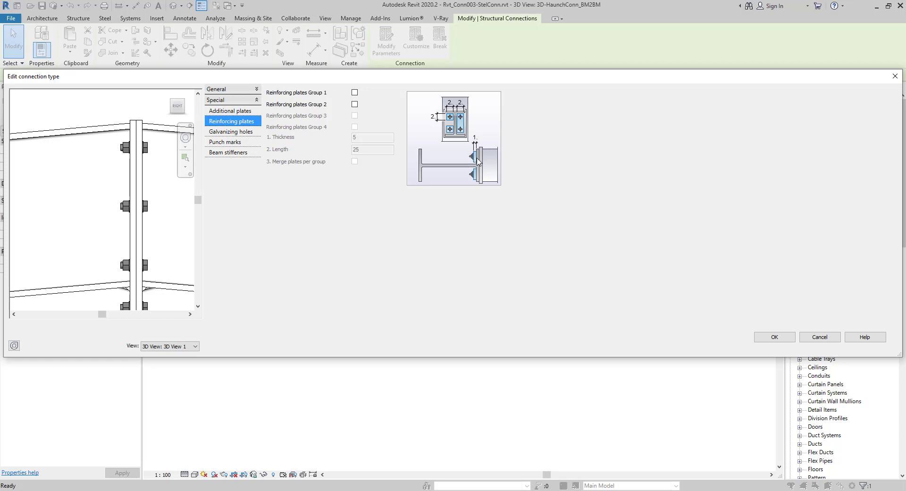
Try galvanizing holes with the 4 Holes arrangement, then switch them off and show Punch marks
left_click(228, 134)
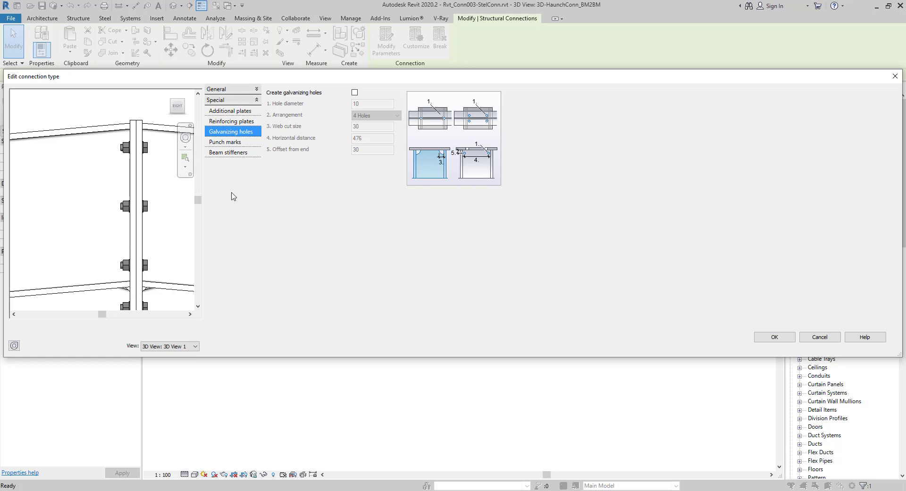
scroll(149, 274, "down", 1)
middle_click_drag(152, 259, 151, 243)
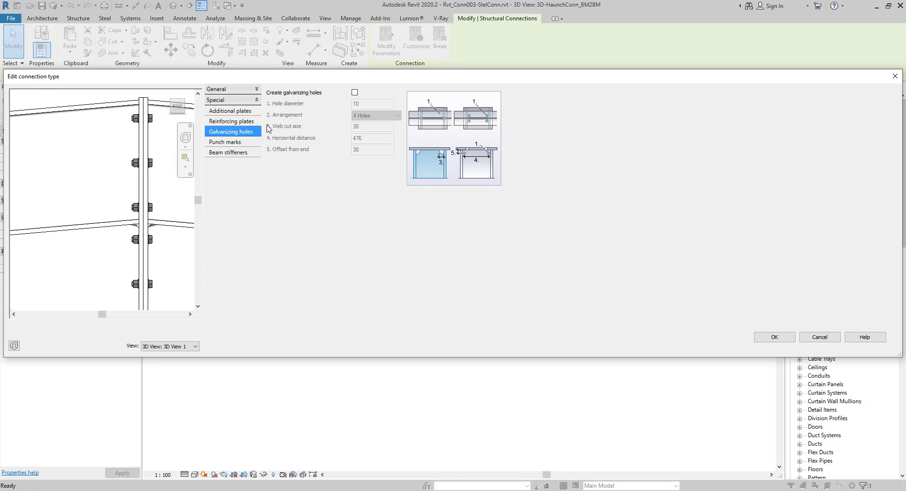
left_click(355, 93)
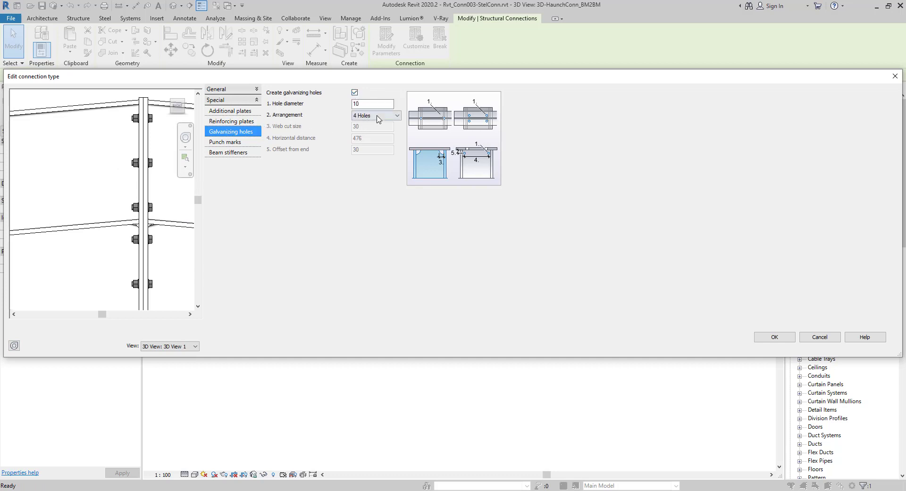
left_click(380, 117)
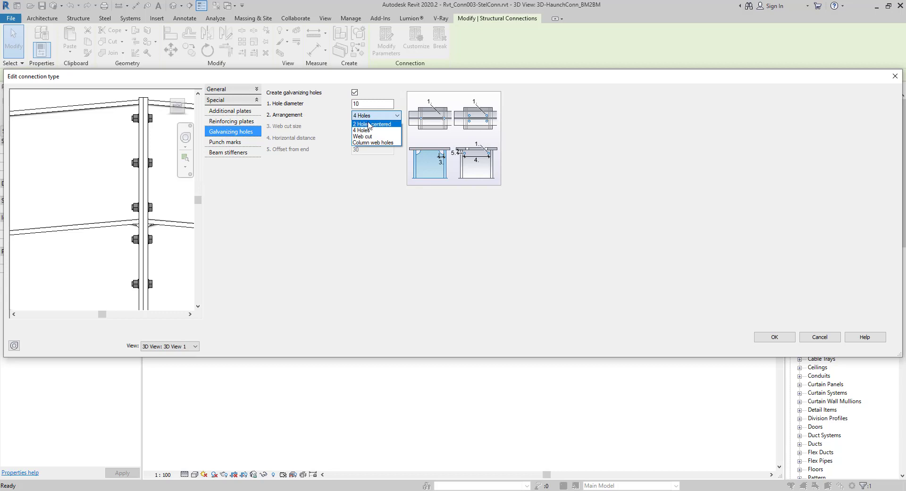
left_click(378, 201)
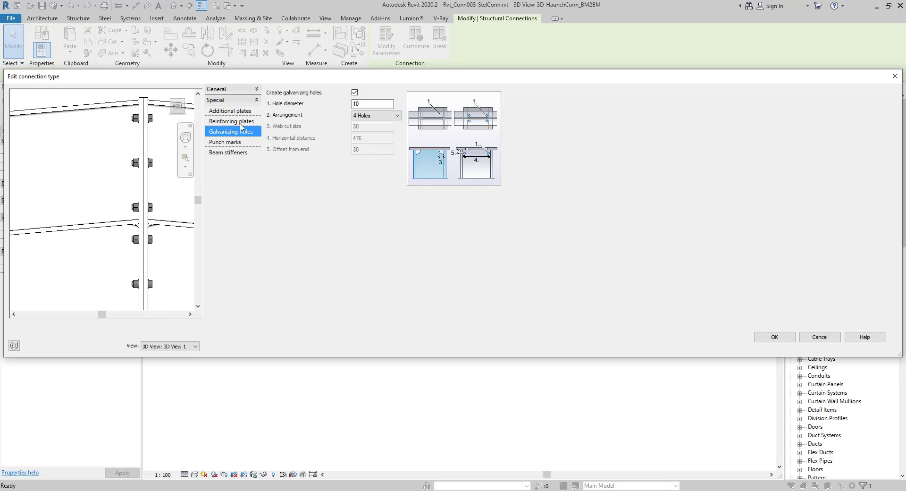
left_click(355, 93)
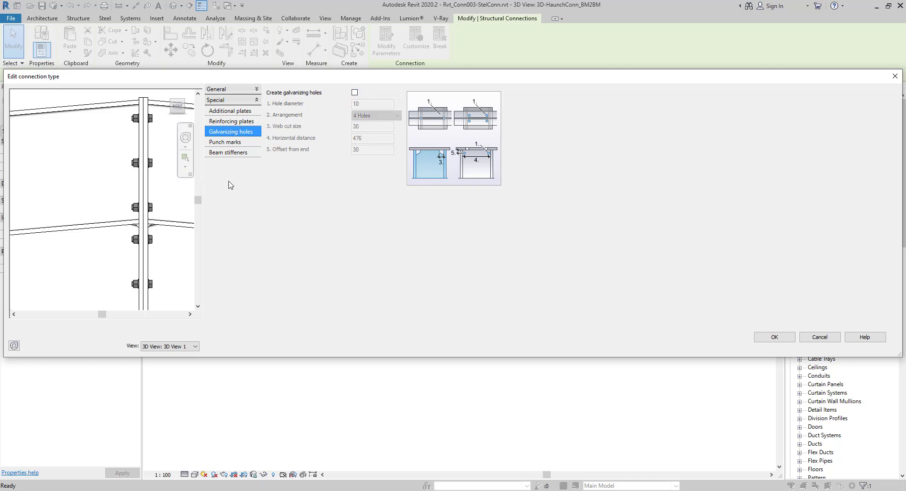
left_click(221, 143)
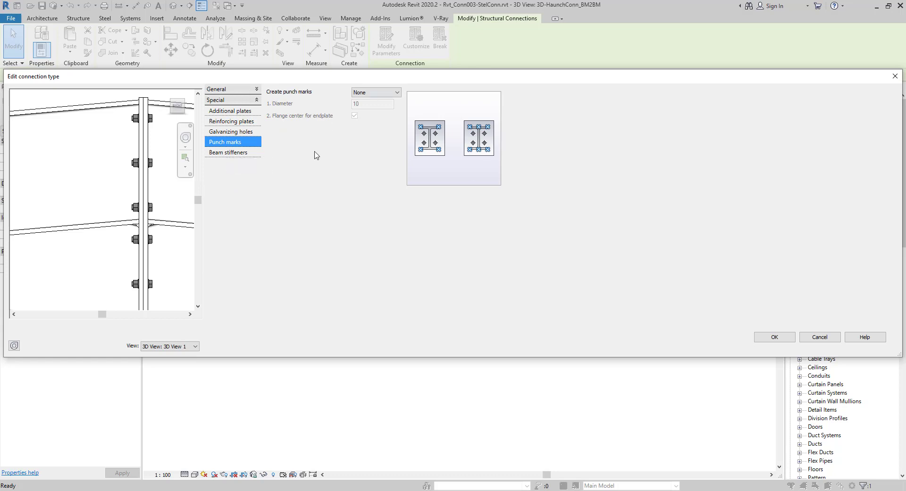
Set beam stiffeners on both sides and orbit the fitted preview to inspect them
left_click(228, 155)
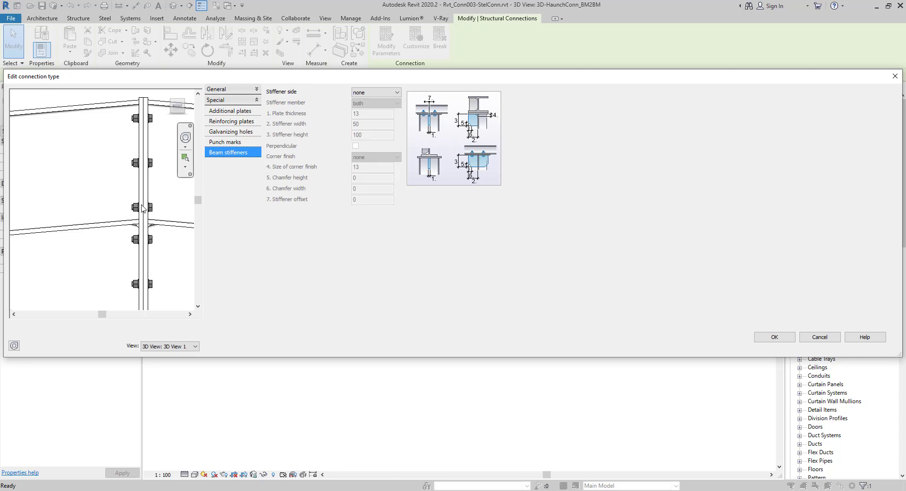
scroll(143, 208, "down", 5)
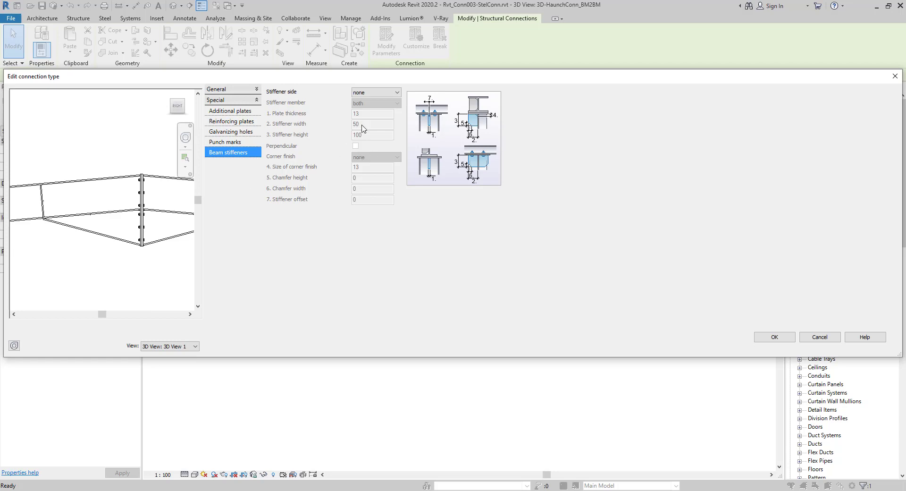
left_click(376, 93)
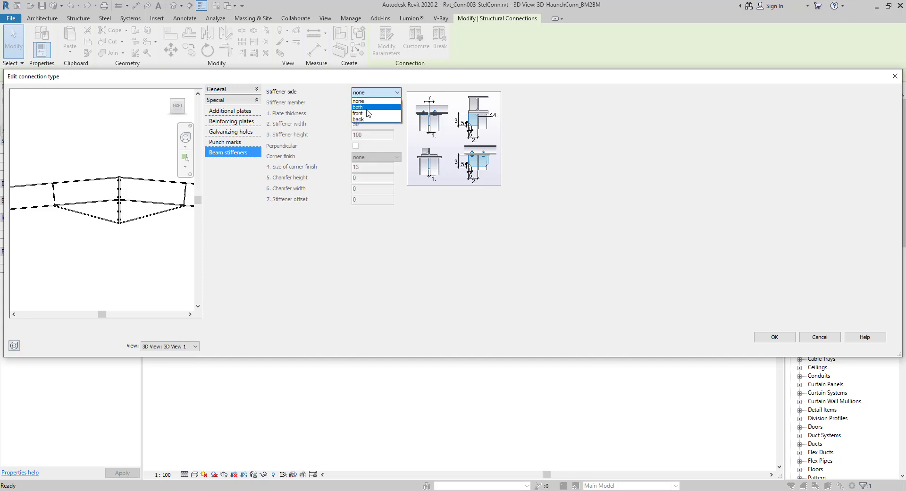
left_click(368, 109)
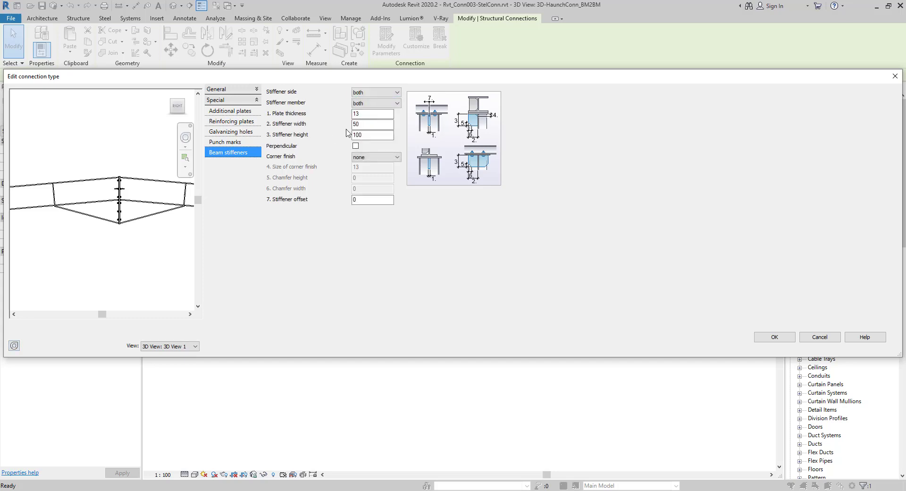
scroll(124, 196, "up", 3)
scroll(124, 196, "up", 2)
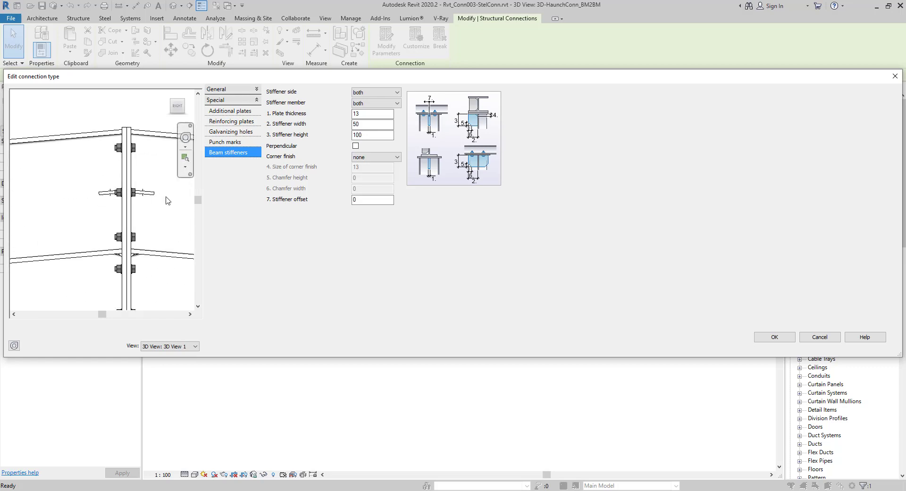
left_click(185, 157)
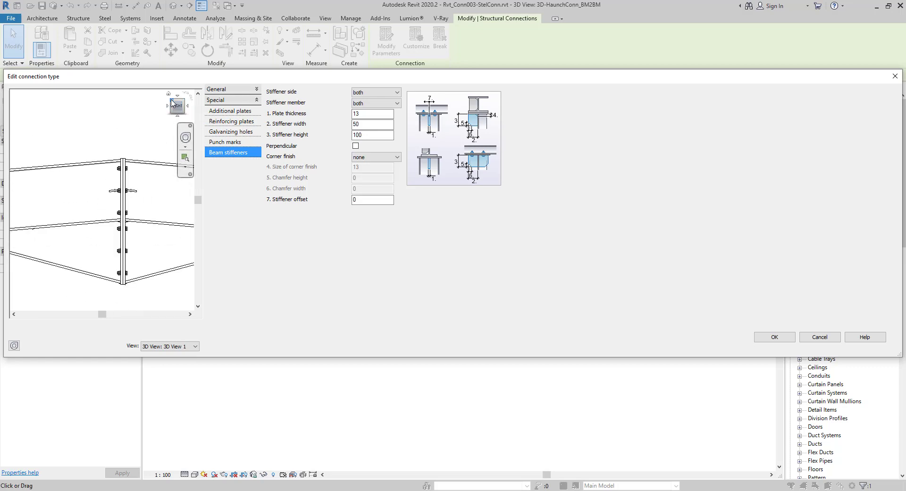
left_click_drag(171, 103, 99, 194)
scroll(99, 194, "up", 3)
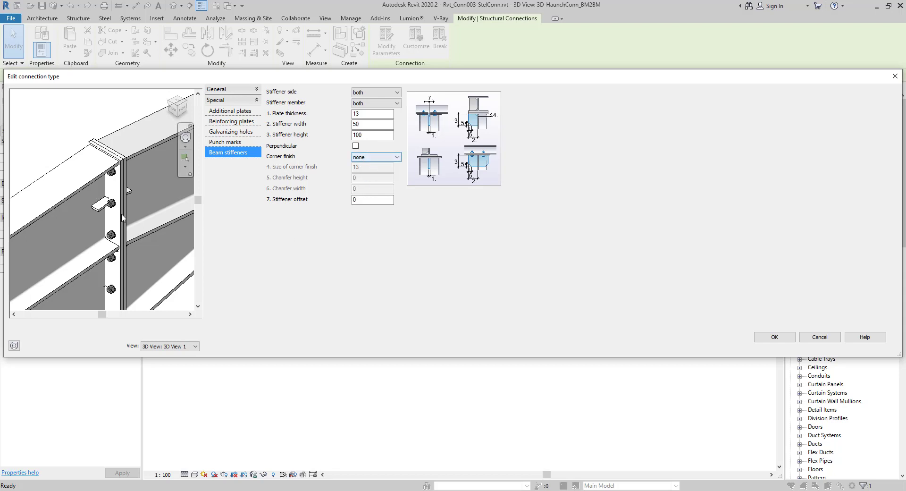
Toggle stiffeners off and back to both sides, and make them perpendicular
left_click(371, 93)
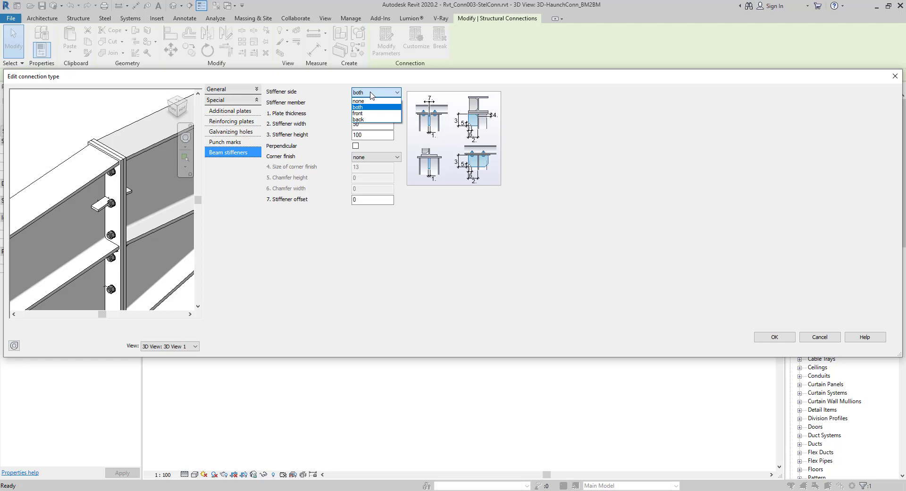
left_click(359, 101)
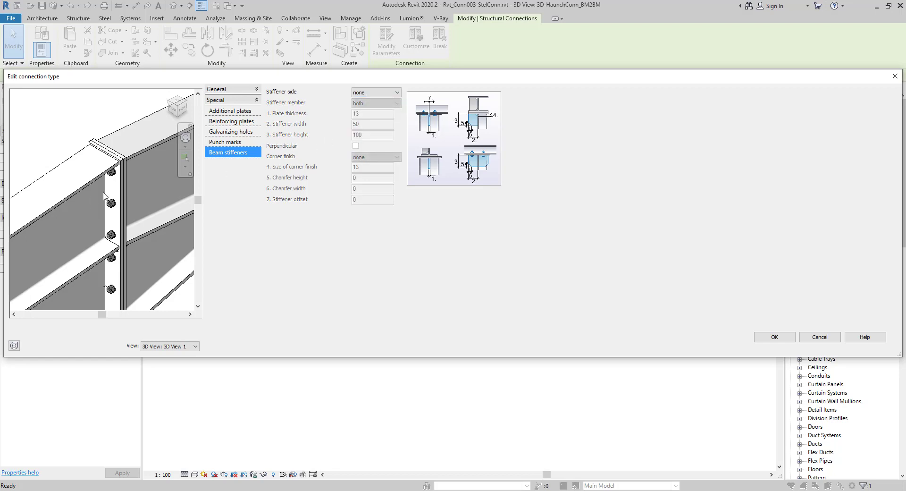
left_click(373, 94)
left_click(359, 107)
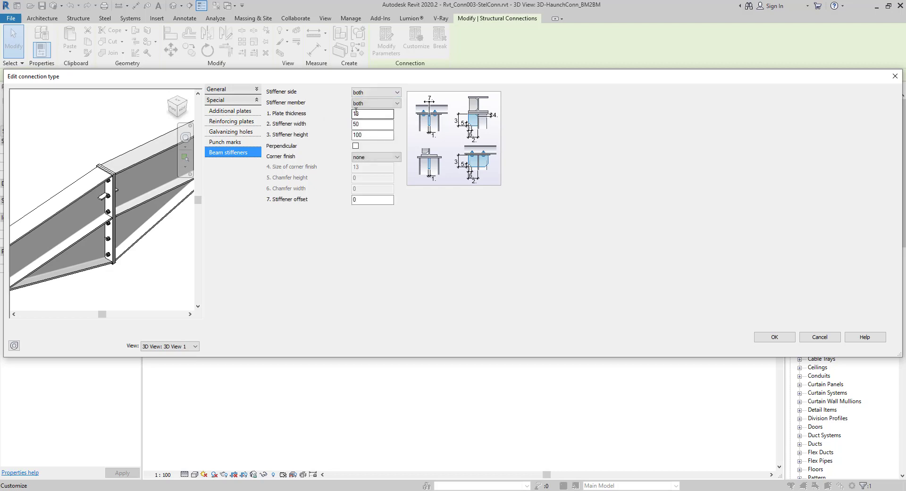
key("Tab")
key("Tab")
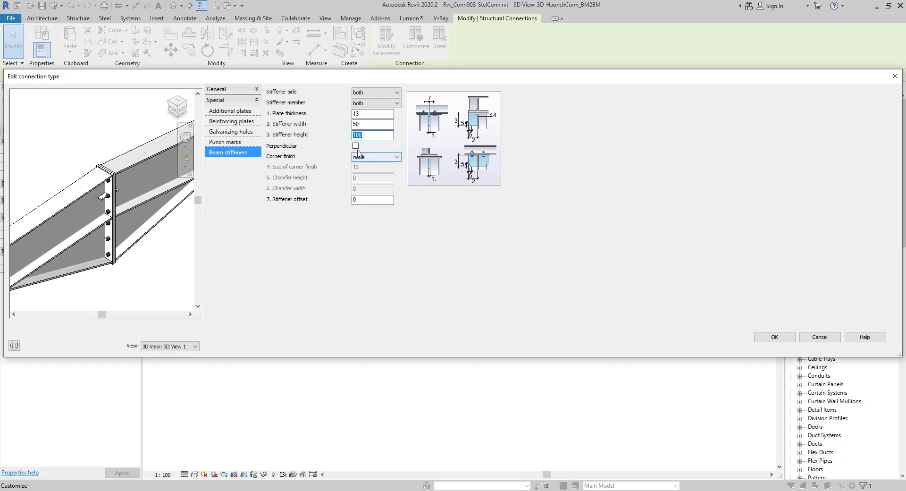
left_click(355, 145)
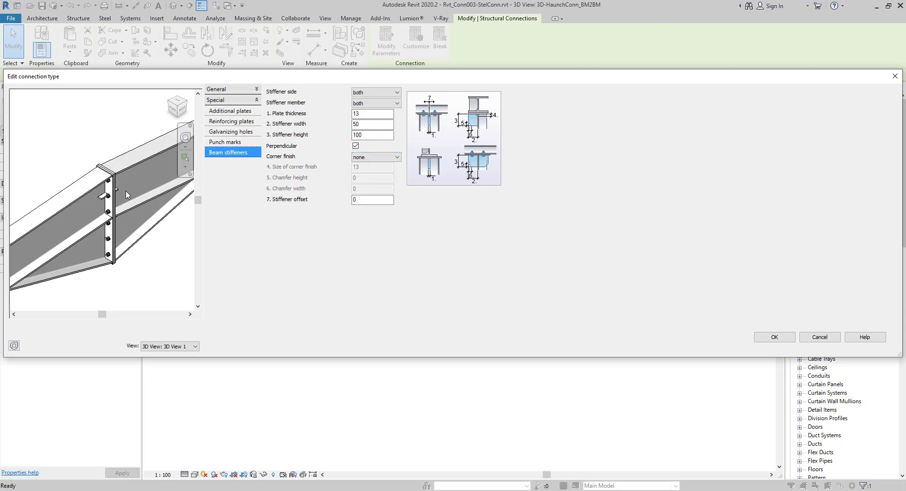
scroll(127, 195, "up", 2)
scroll(126, 195, "up", 1)
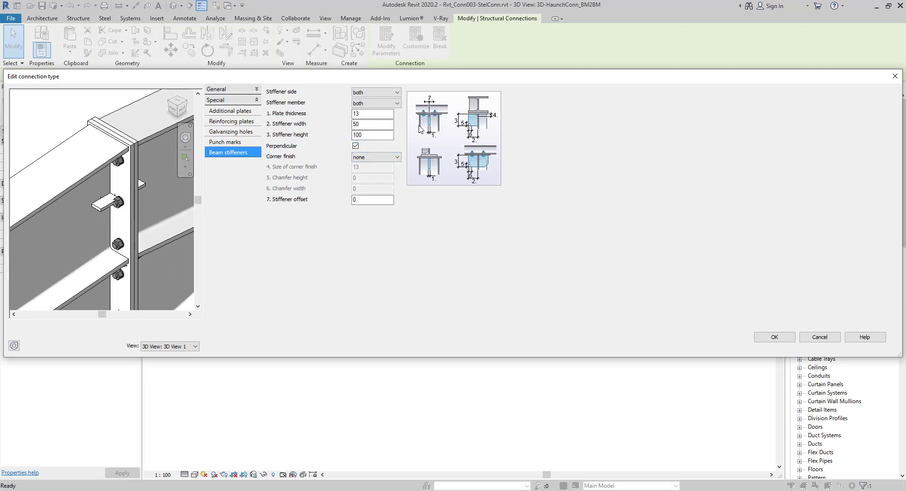
Set Stiffener side back to none, check the right-side preview, and confirm the connection type edits
left_click(370, 94)
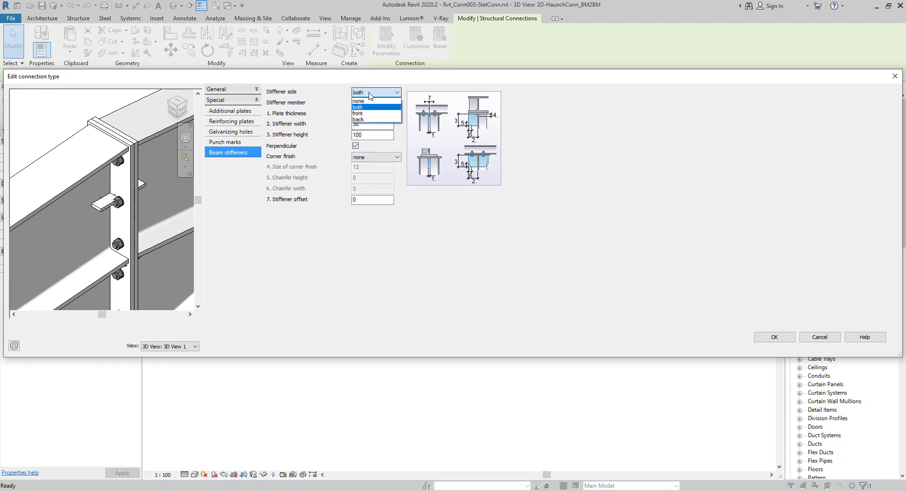
left_click(369, 101)
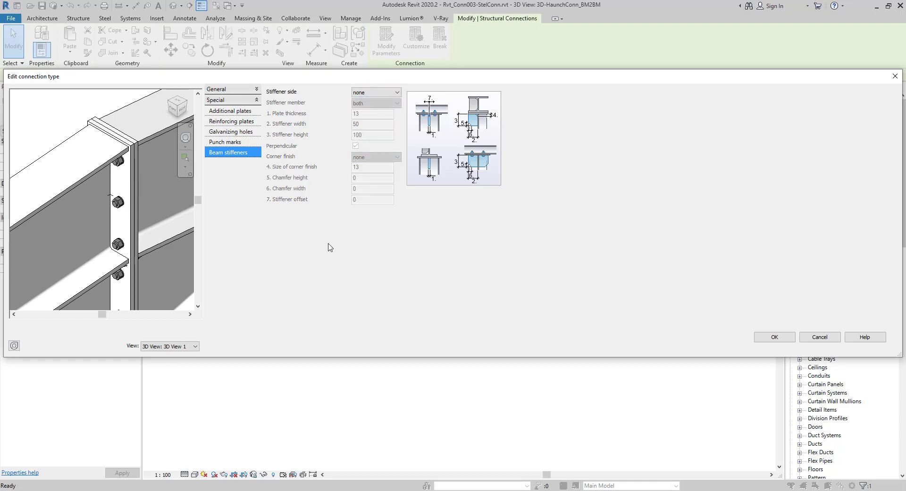
scroll(132, 227, "down", 5)
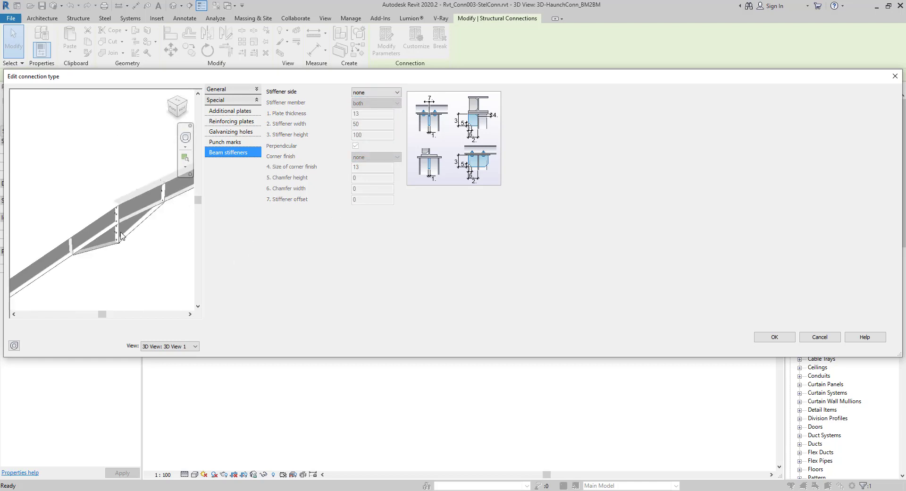
left_click(182, 112)
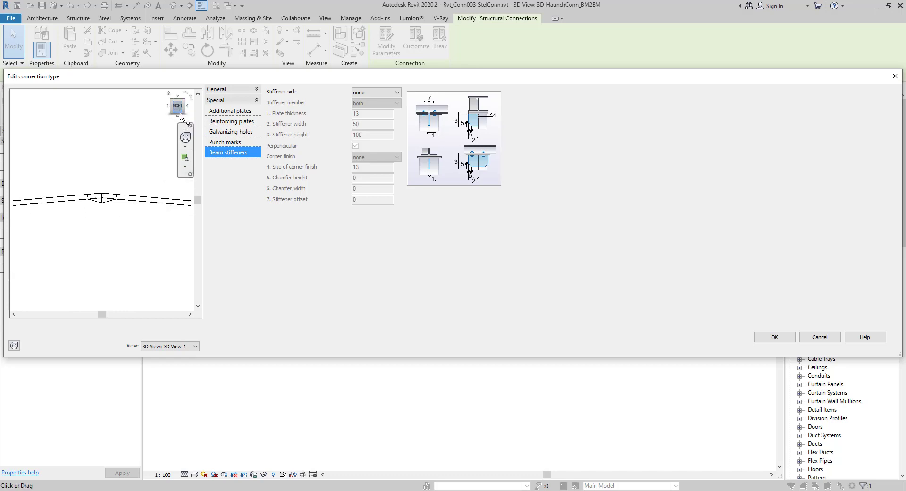
scroll(103, 203, "up", 3)
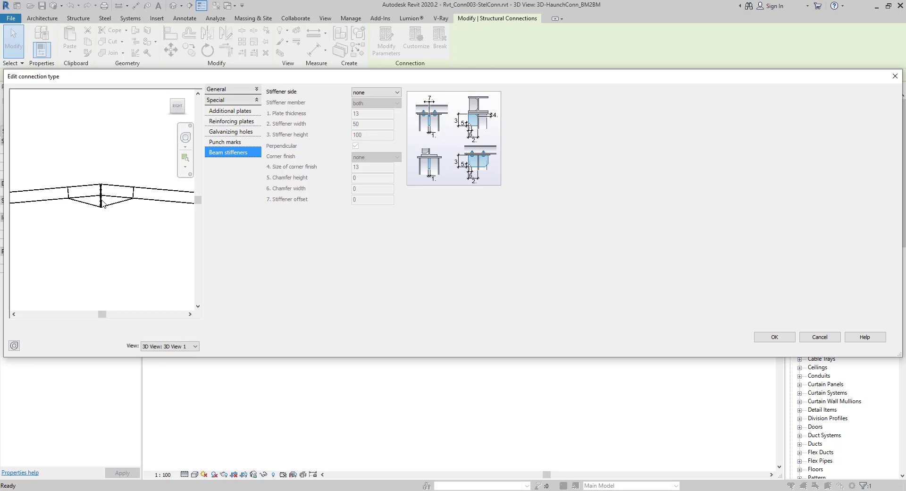
scroll(103, 204, "up", 2)
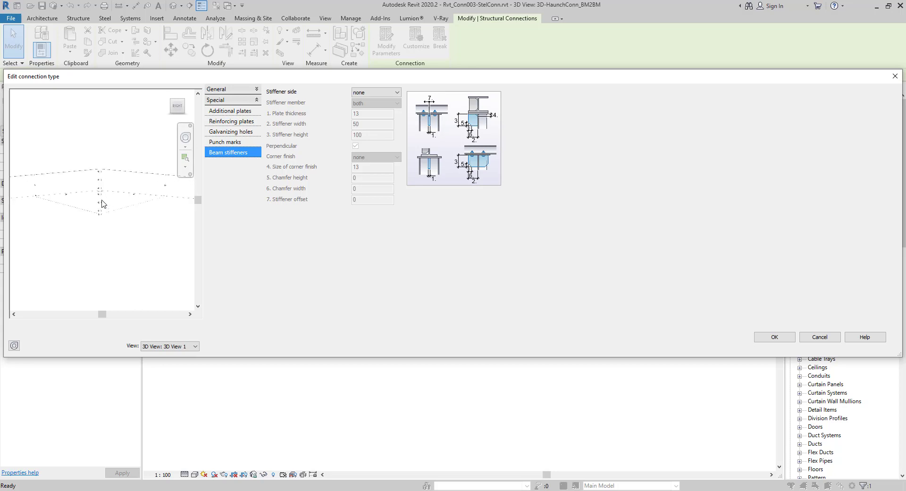
middle_click_drag(103, 203, 116, 223)
scroll(116, 224, "up", 2)
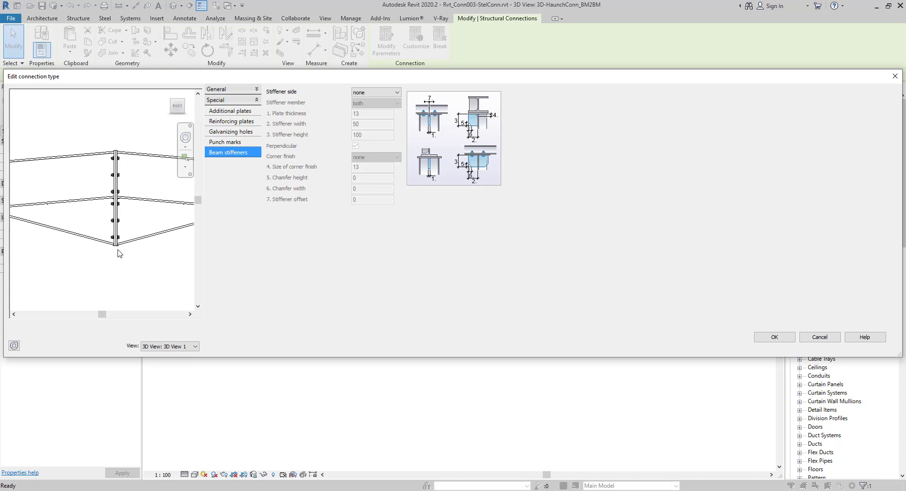
left_click(774, 337)
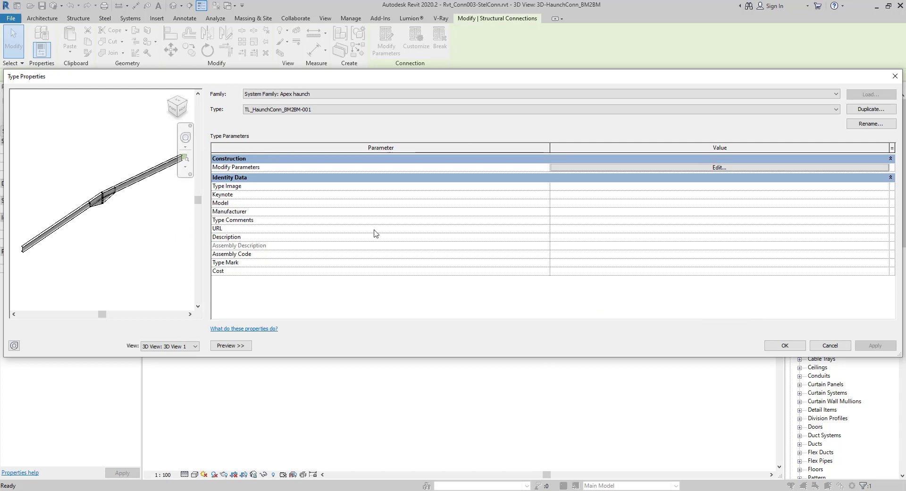
Rotate the Type Properties preview to the apex end plate and apply type TL_HaunchConn_BM2BM-001
scroll(108, 198, "up", 3)
middle_click_drag(108, 197, 156, 205, "shift")
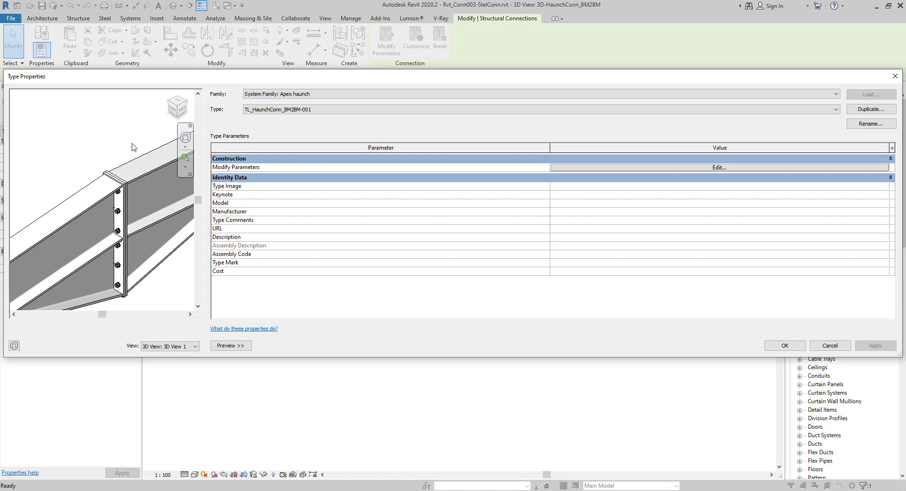
scroll(132, 147, "down", 2)
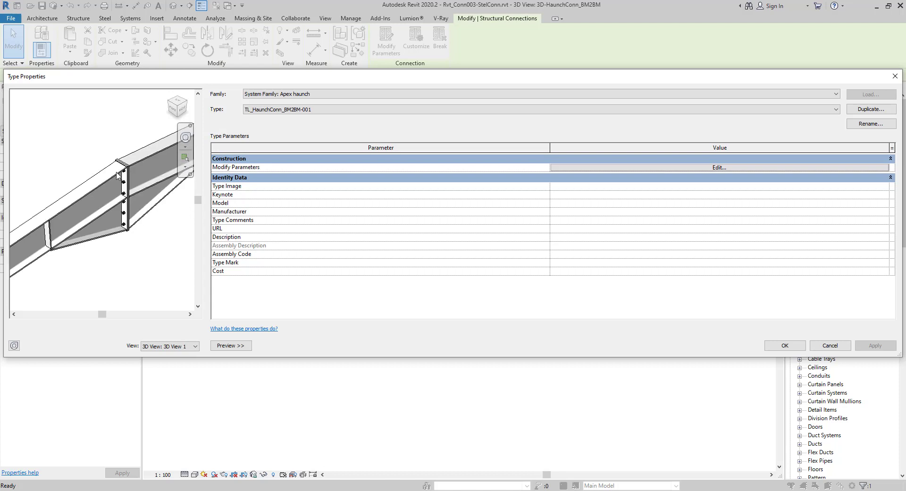
left_click(785, 345)
scroll(449, 376, "up", 2)
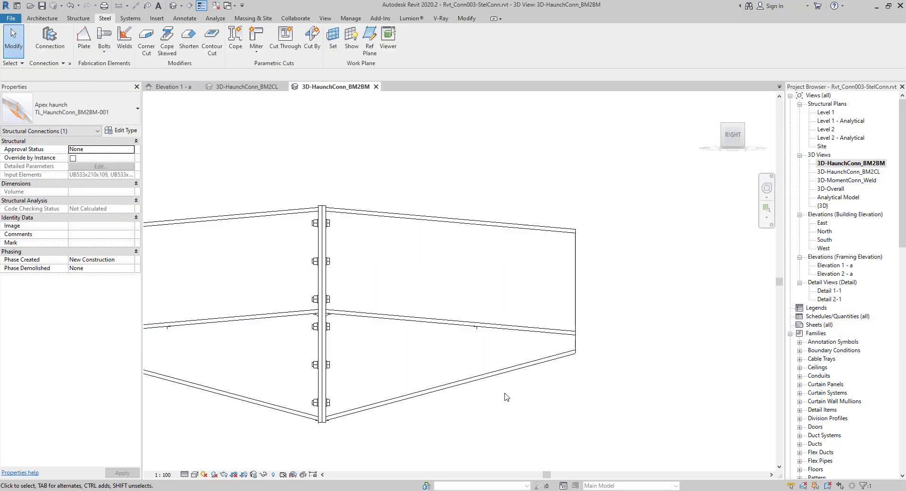
left_click(506, 396)
scroll(506, 397, "down", 3)
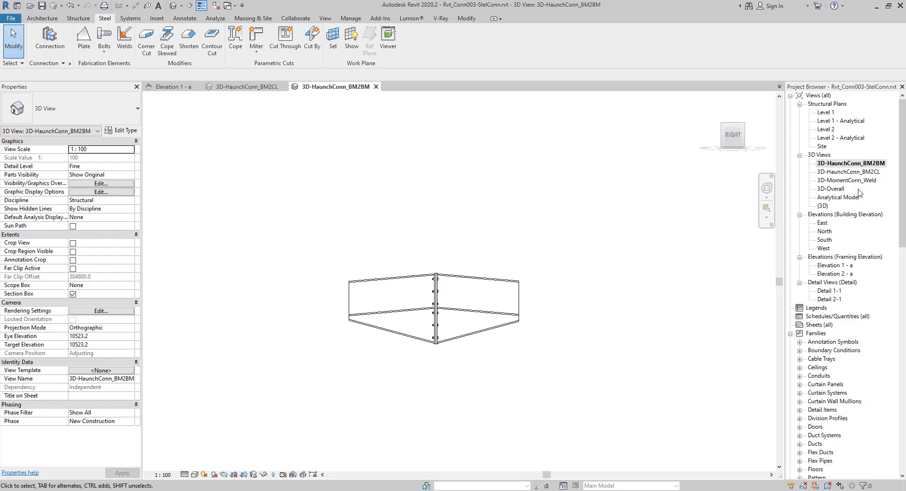
double_click(859, 172)
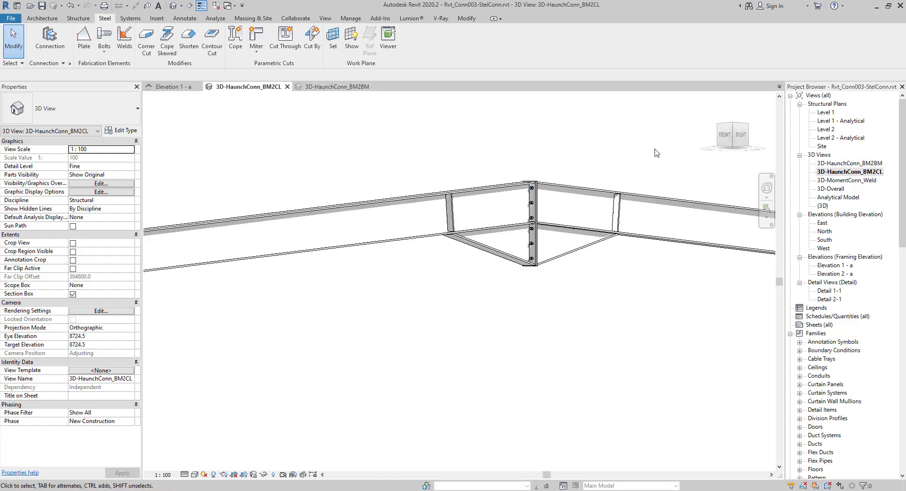
mouse_move(733, 135)
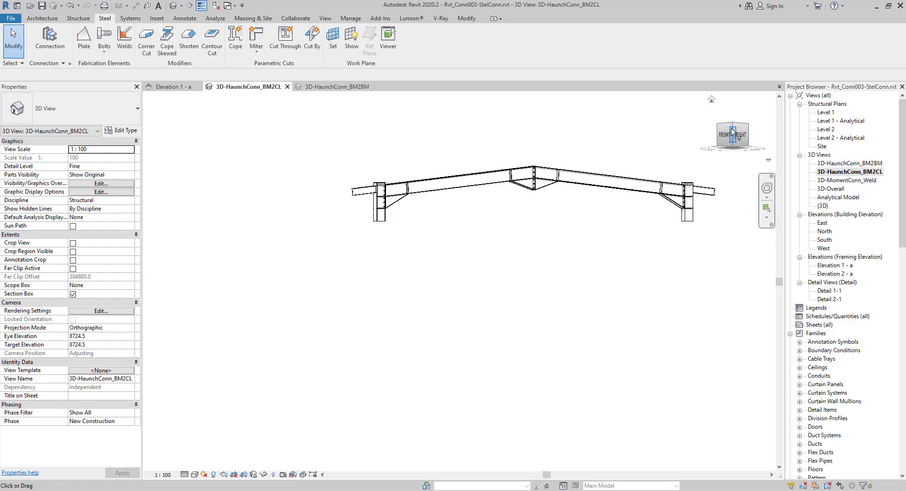
left_click_drag(735, 136, 394, 336)
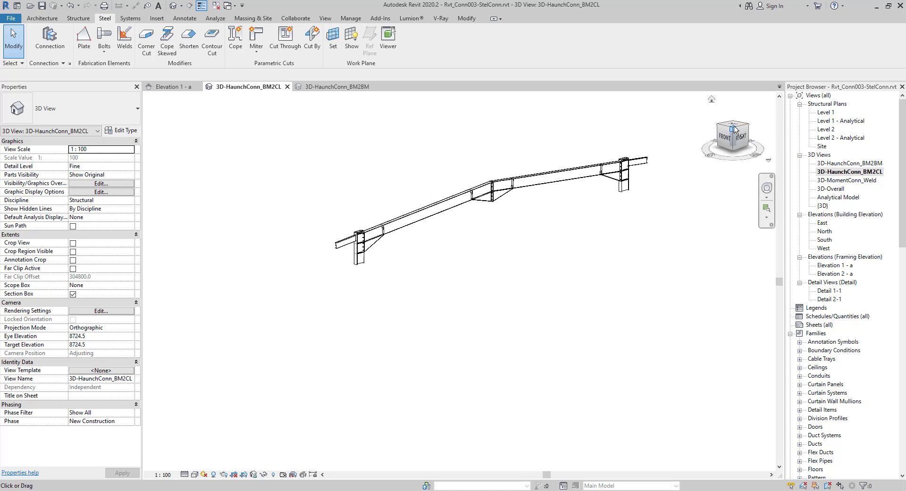
scroll(394, 337, "up", 2)
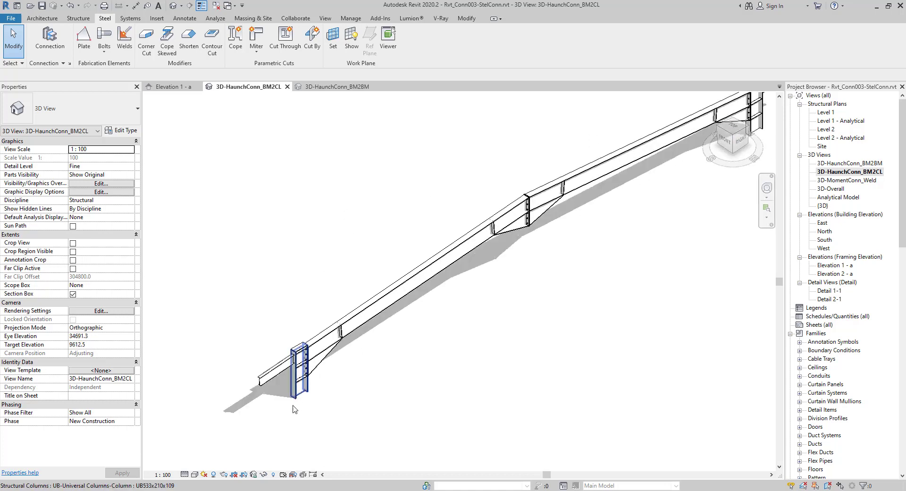
scroll(492, 325, "down", 1)
scroll(492, 326, "up", 1)
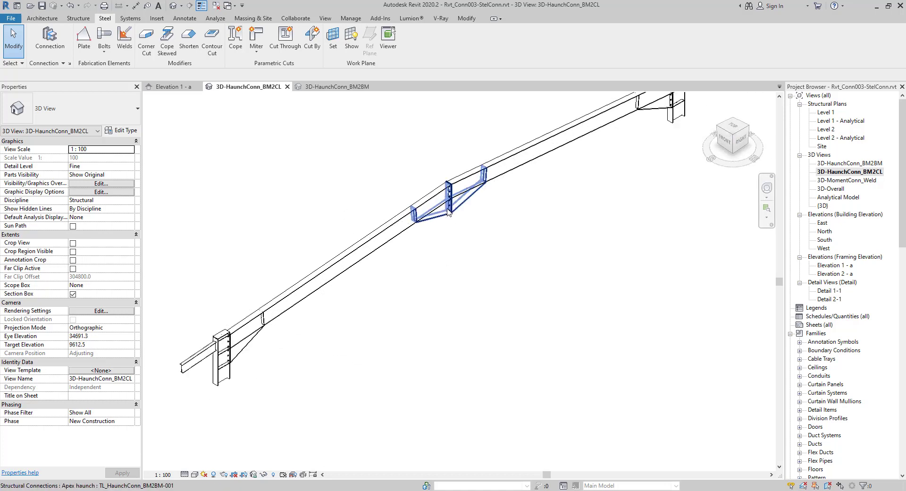
scroll(446, 219, "up", 3)
scroll(487, 255, "down", 2)
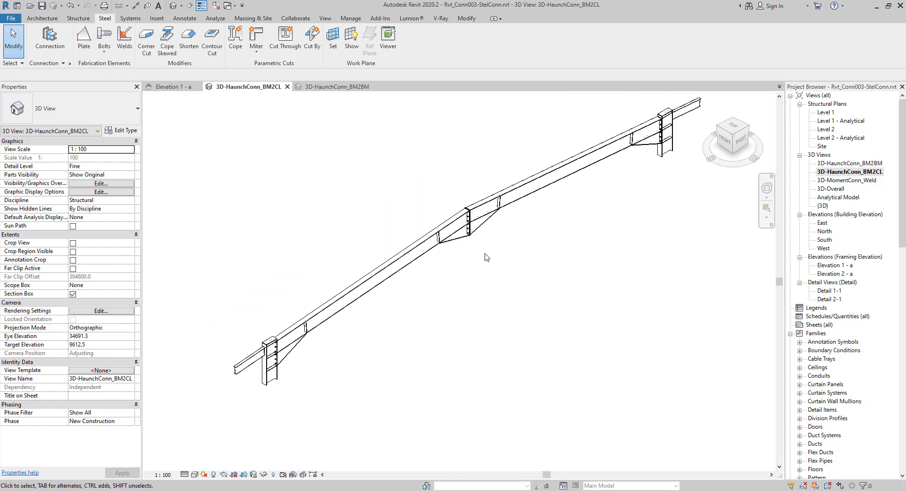
scroll(486, 255, "down", 2)
middle_click_drag(486, 256, 474, 253)
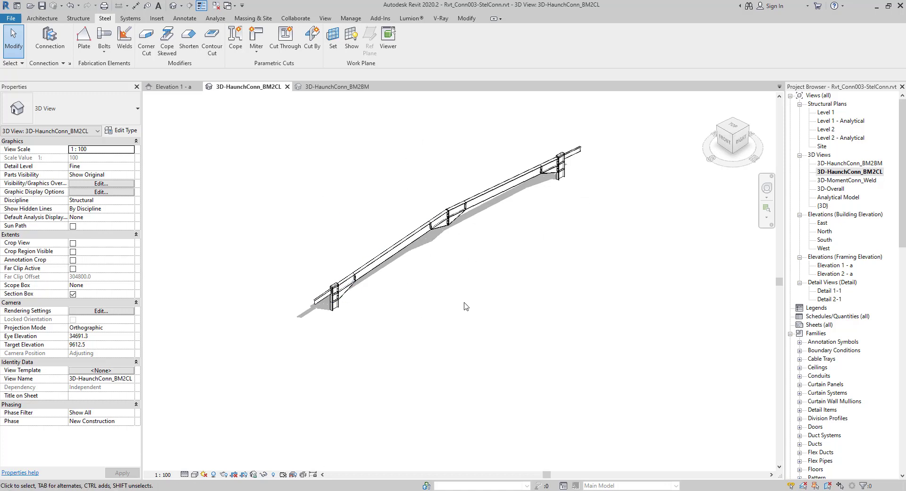
scroll(474, 288, "up", 1)
scroll(430, 266, "up", 1)
middle_click_drag(430, 265, 431, 288)
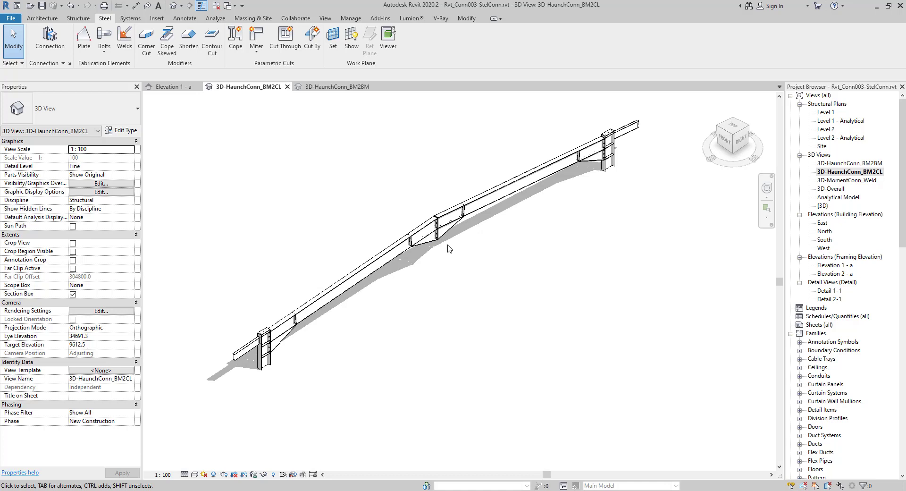
scroll(450, 252, "up", 1)
middle_click_drag(450, 251, 459, 264)
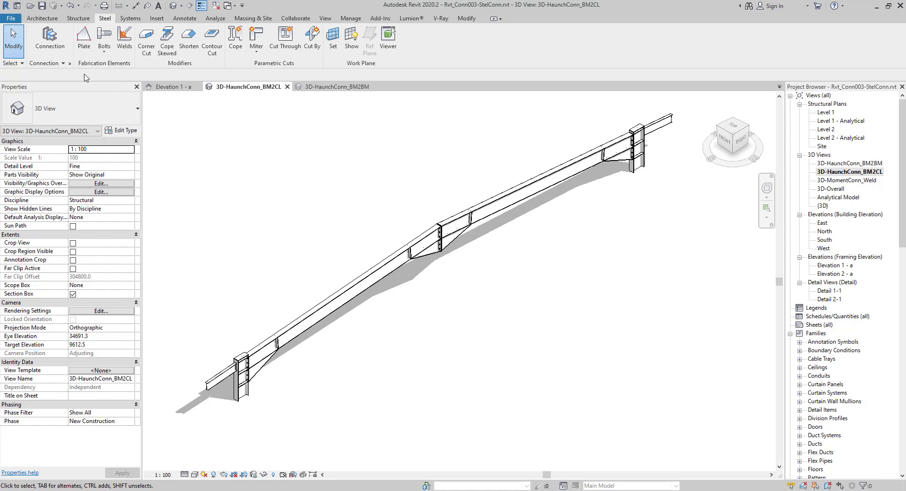
left_click(70, 62)
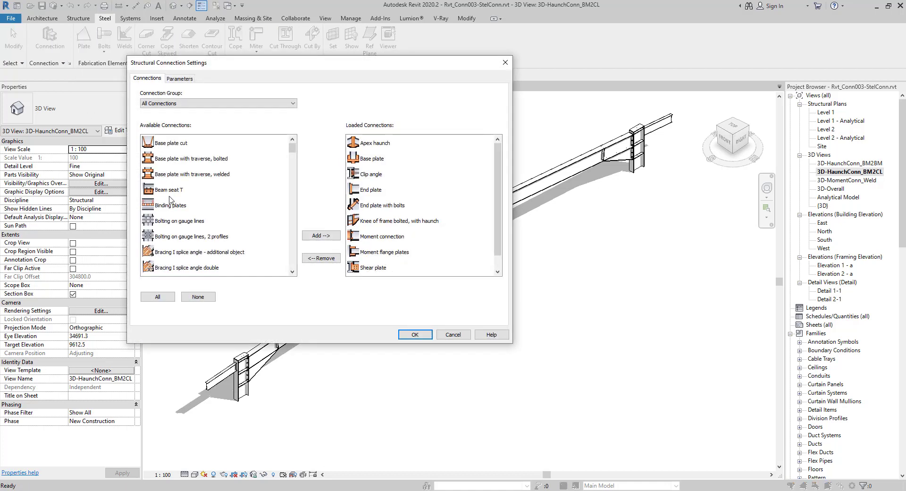
left_click_drag(292, 147, 293, 164)
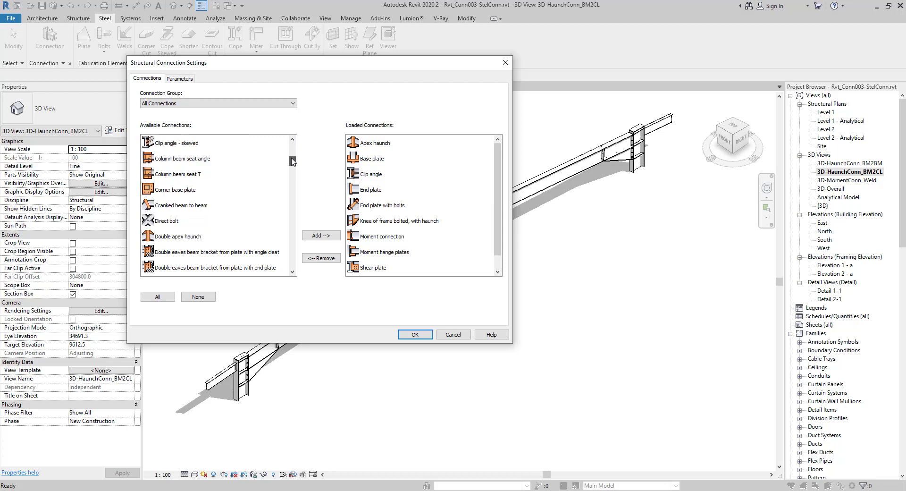
left_click_drag(293, 164, 292, 149)
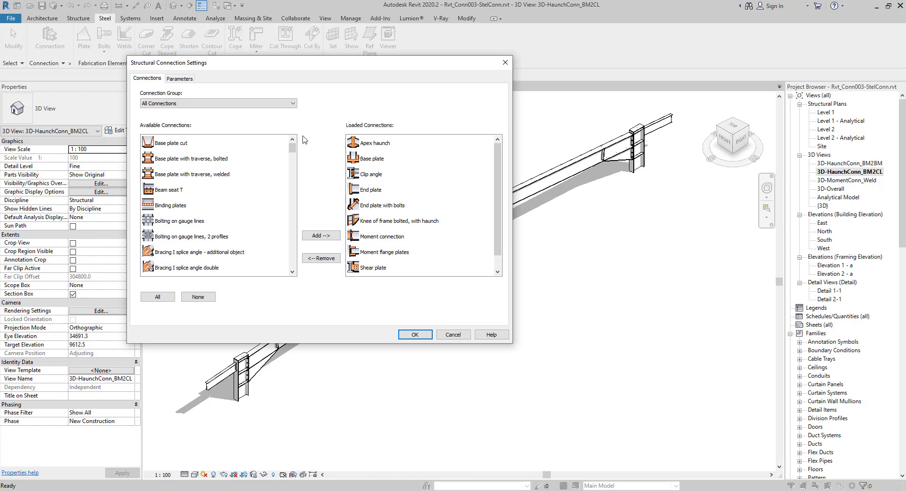
left_click_drag(293, 149, 293, 157)
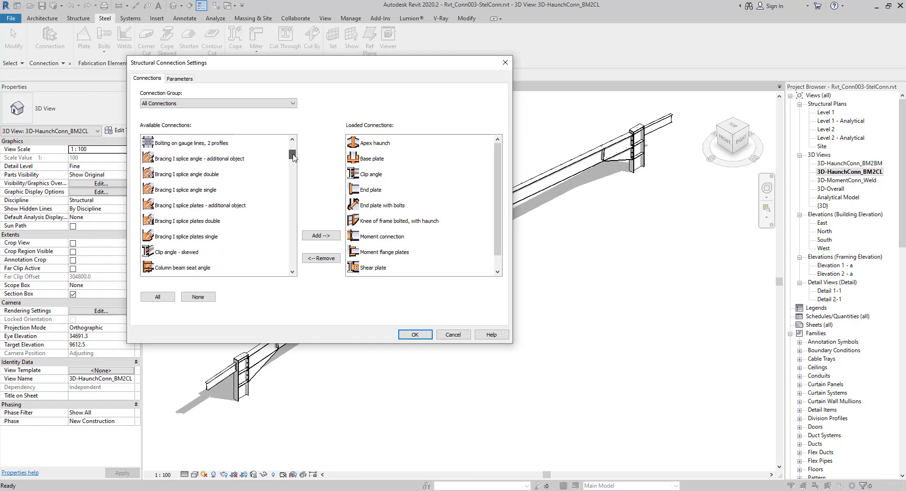
left_click_drag(293, 157, 290, 168)
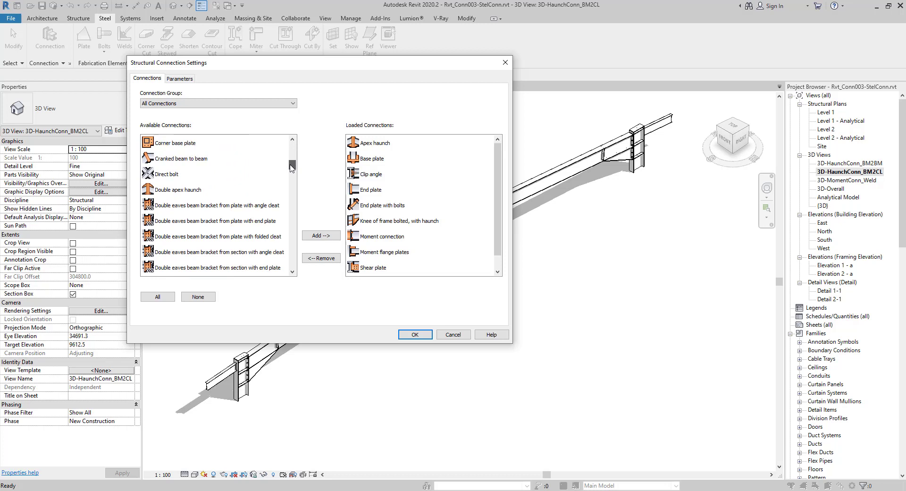
mouse_move(291, 167)
left_mouse_down()
mouse_move(293, 146)
mouse_move(285, 187)
left_mouse_up()
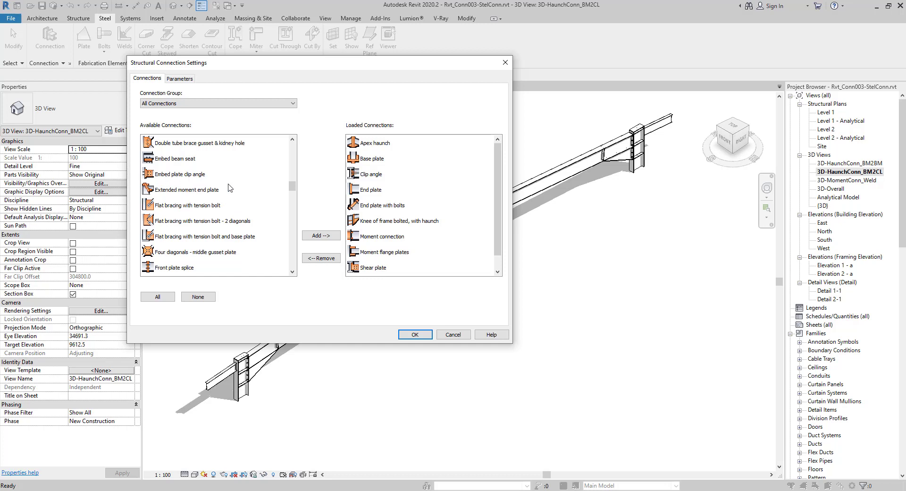
scroll(229, 189, "up", 1)
scroll(229, 187, "up", 1)
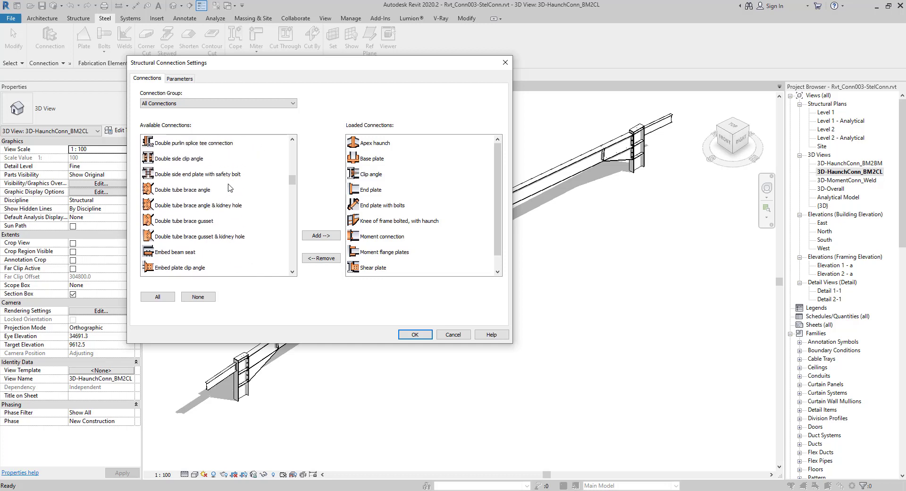
scroll(229, 188, "up", 1)
scroll(229, 188, "up", 1)
scroll(229, 188, "up", 1)
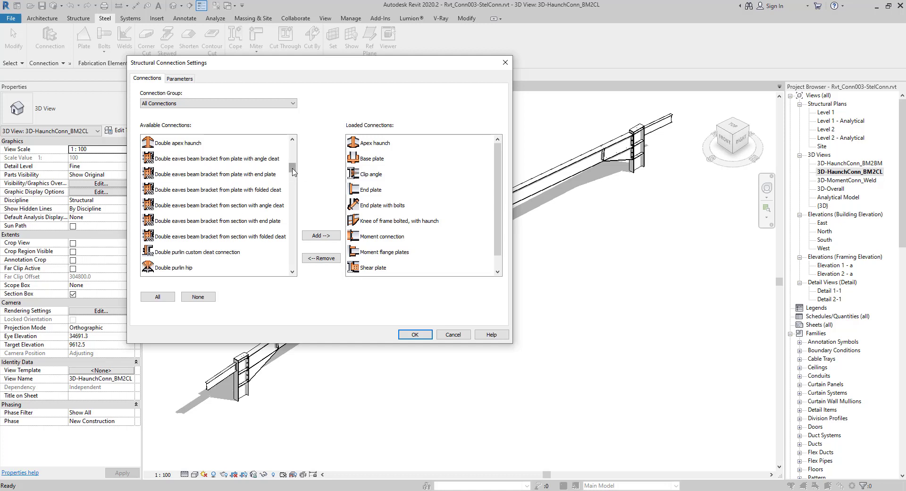
left_click_drag(293, 168, 299, 148)
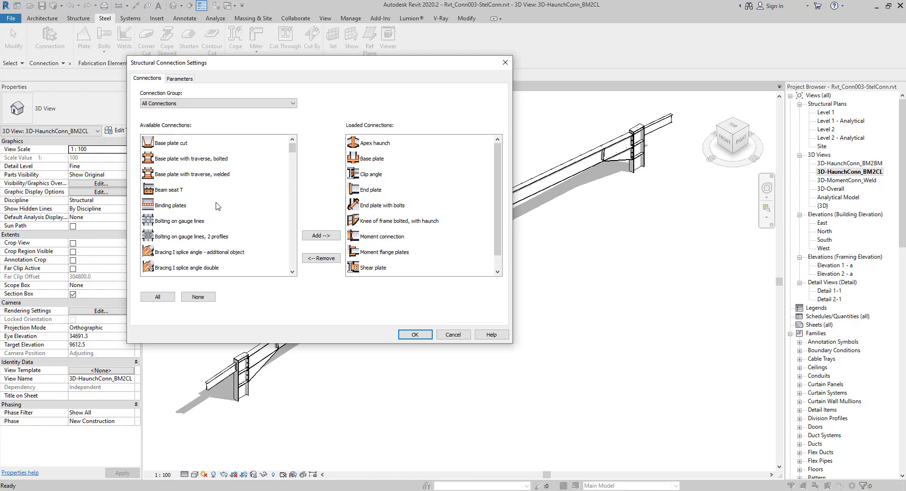
left_click_drag(293, 149, 285, 267)
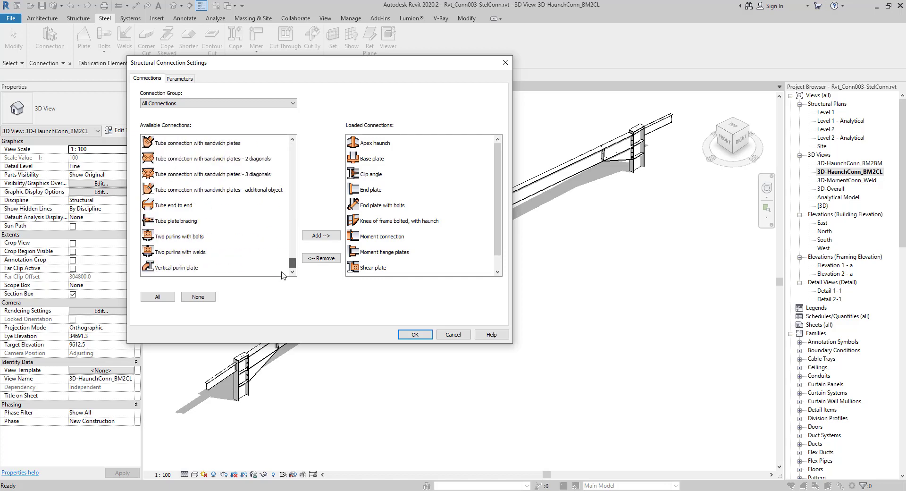
left_click(292, 223)
left_click_drag(292, 223, 304, 145)
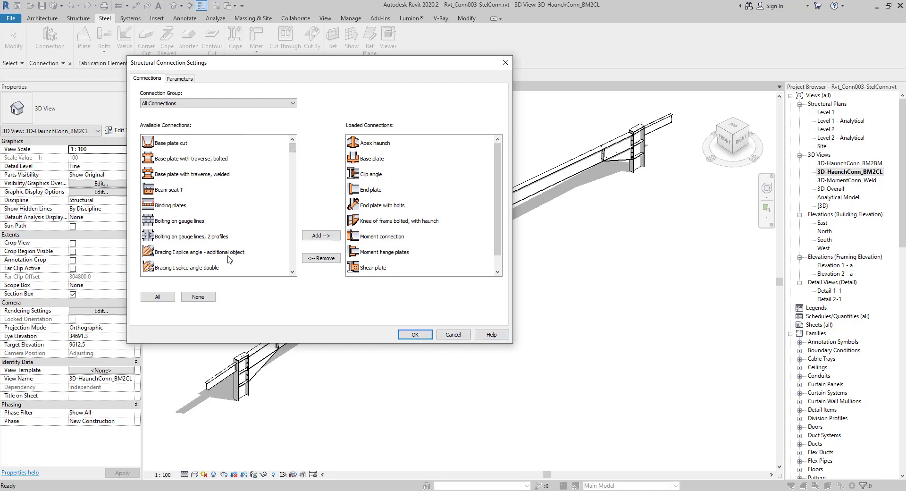
left_click(415, 335)
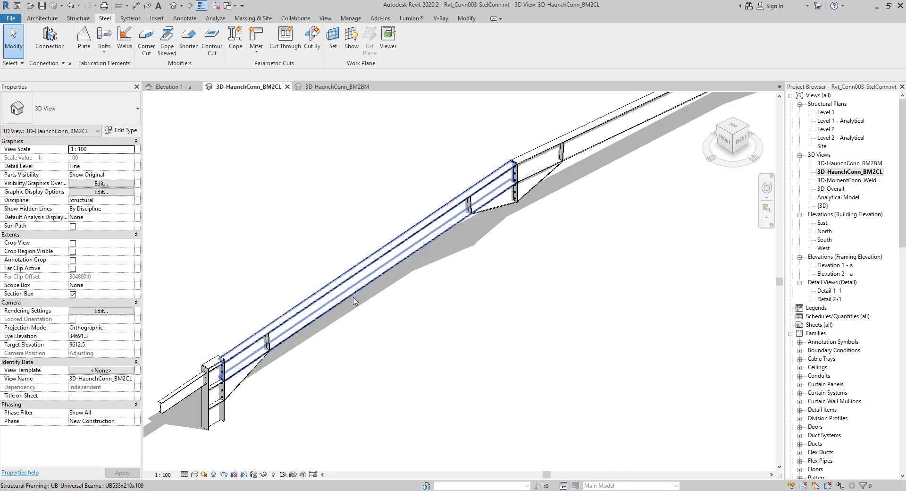
Zoom the 3D view and reopen Structural Connection Settings to browse Available Connections
scroll(395, 331, "up", 3)
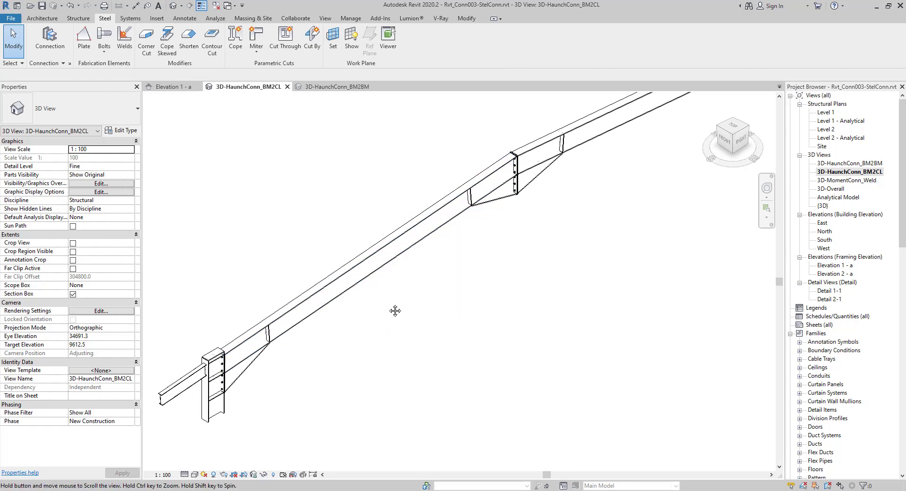
left_click(70, 64)
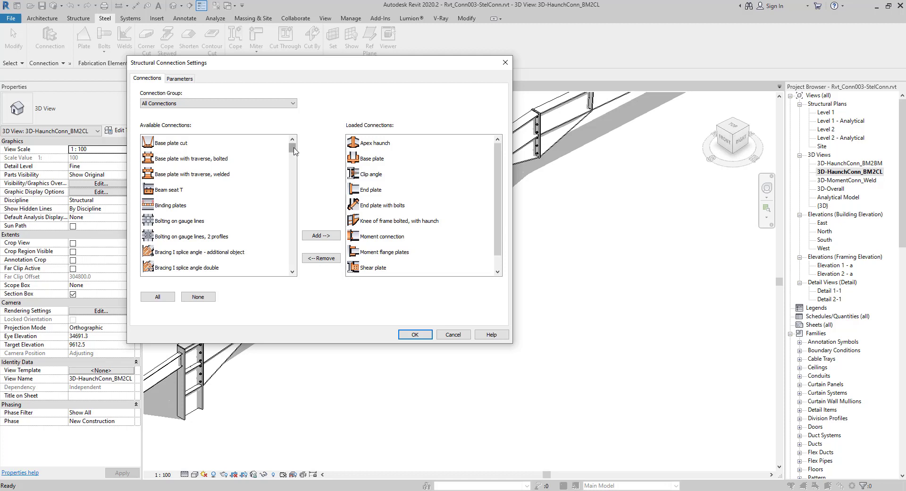
left_click_drag(294, 149, 293, 157)
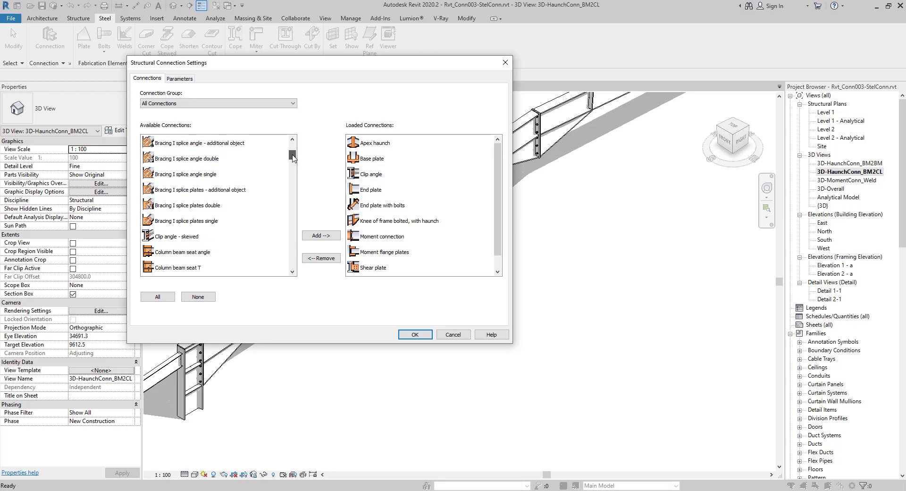
Close Structural Connection Settings without changes and pan the 3D view to re-centre the frame
left_click(505, 62)
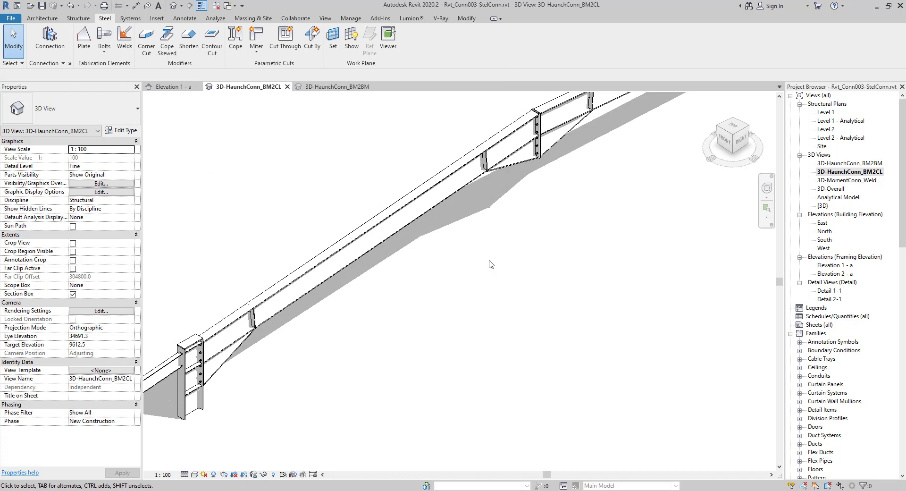
scroll(491, 265, "down", 3)
mouse_move(501, 265)
middle_mouse_down()
mouse_move(453, 306)
mouse_move(474, 316)
mouse_move(455, 337)
middle_mouse_up()
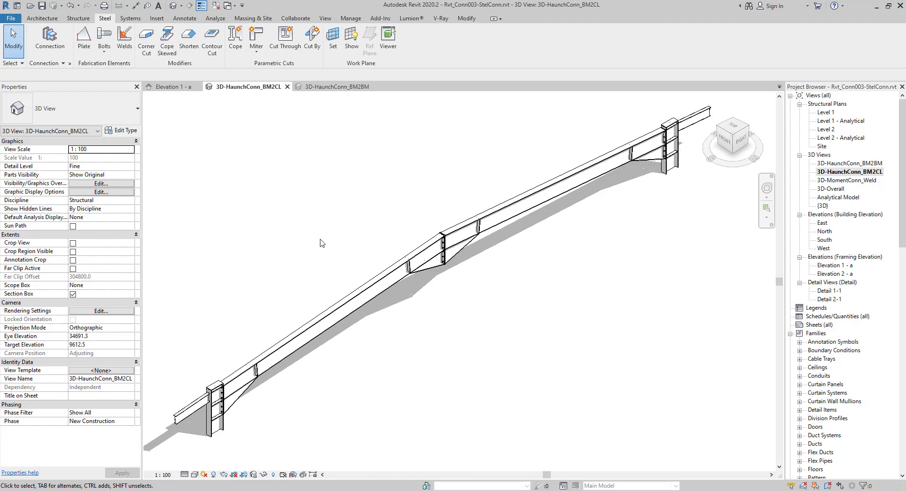
middle_click_drag(321, 243, 332, 246)
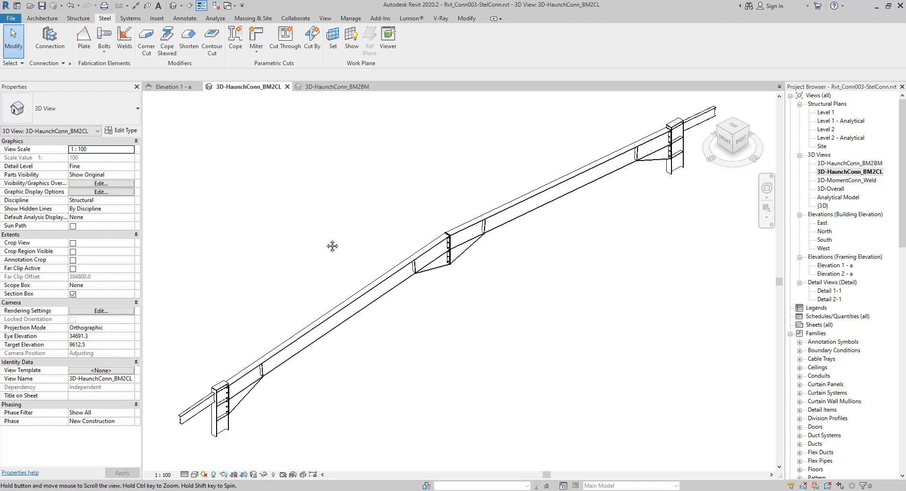